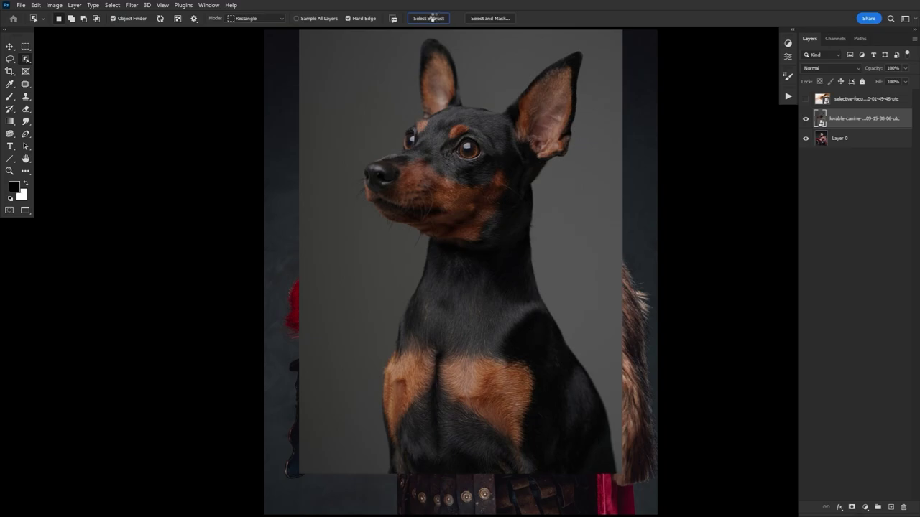
# - Mask the dog portrait to its selected subject, and swap its visibility with the paw photo, making the paw photo layer active
pyautogui.click(851, 508)
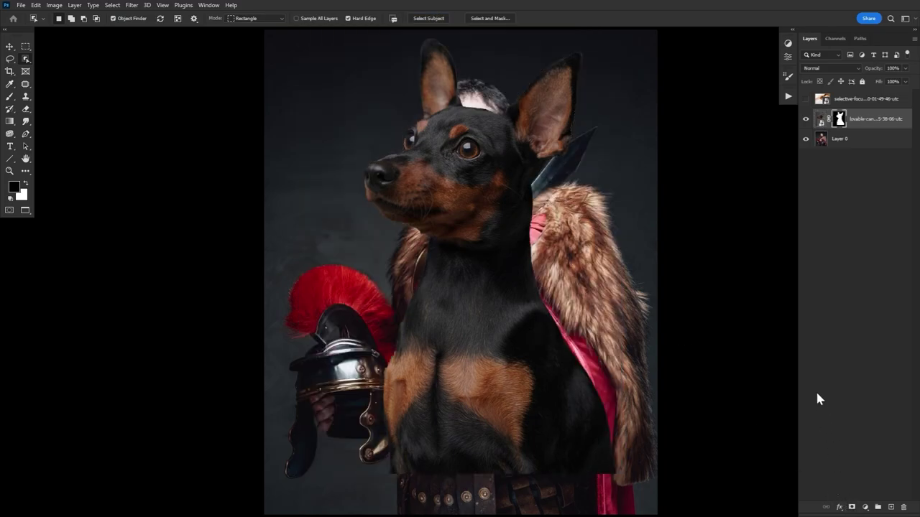
pyautogui.click(806, 118)
pyautogui.click(805, 98)
pyautogui.click(822, 99)
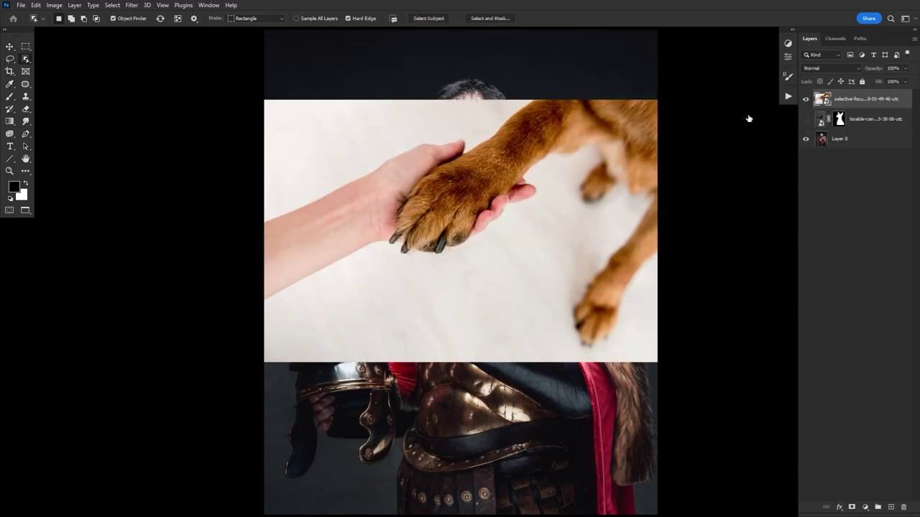
# - Select the outstretched foreleg with Object Selection, excluding the dog's body and other legs, and turn the selection into a layer mask
pyautogui.moveTo(376, 138); pyautogui.dragTo(529, 241)
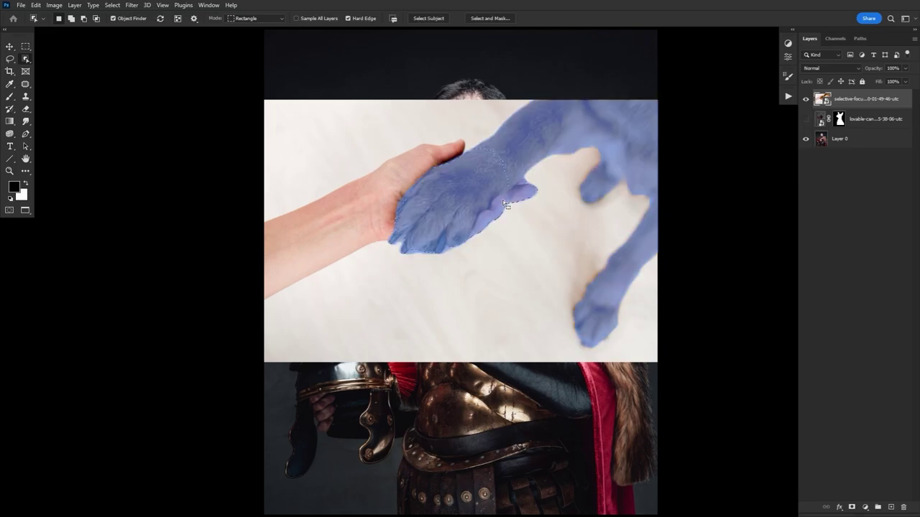
pyautogui.moveTo(468, 247); pyautogui.dragTo(550, 164)
pyautogui.keyDown('alt'); pyautogui.moveTo(681, 149); pyautogui.dragTo(561, 407); pyautogui.keyUp('alt')
pyautogui.keyDown('alt'); pyautogui.moveTo(676, 93); pyautogui.dragTo(581, 137); pyautogui.keyUp('alt')
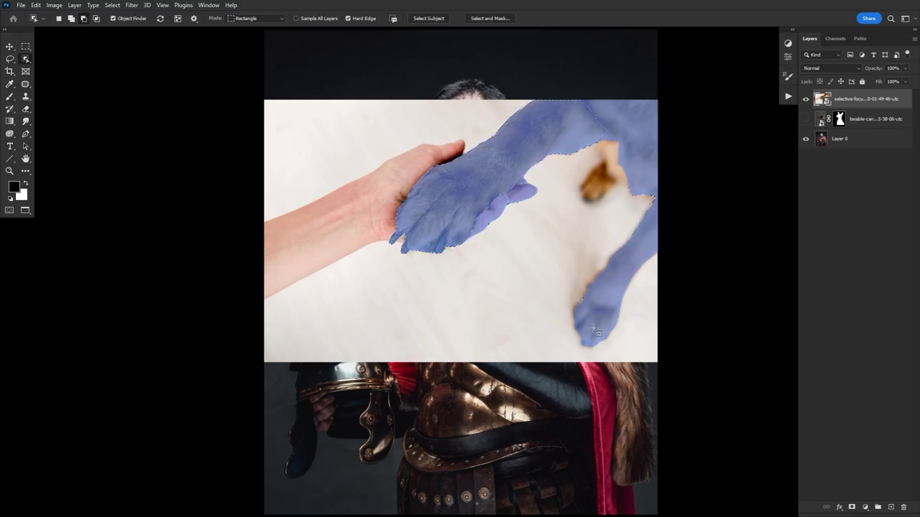
pyautogui.keyDown('alt'); pyautogui.moveTo(676, 179); pyautogui.dragTo(561, 344); pyautogui.keyUp('alt')
pyautogui.click(851, 507)
# - Paint black on the paw layer's mask with the Hard Round brush to hide the upper foreleg, keeping only the paw and wrist
pyautogui.click(9, 96)
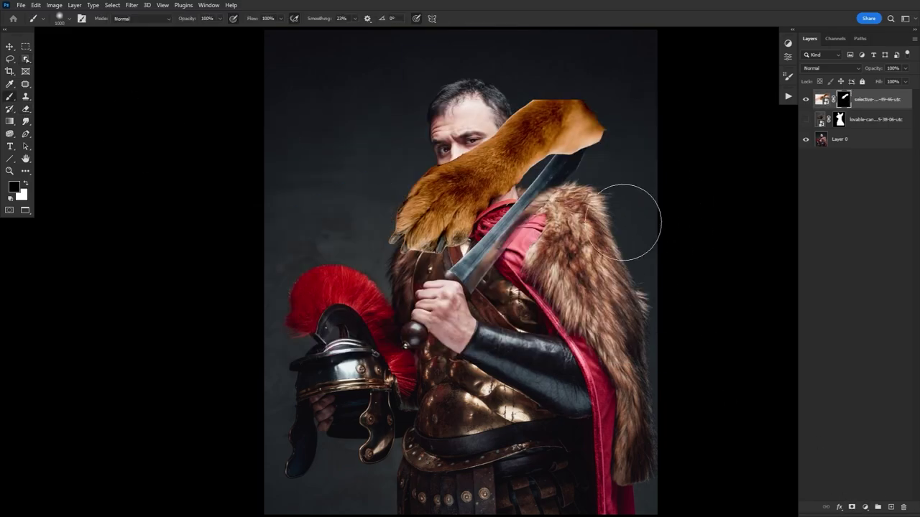
pyautogui.press('[')
pyautogui.press('[')
pyautogui.press('[')
pyautogui.press('[')
pyautogui.press('[')
pyautogui.press('[')
pyautogui.press('[')
pyautogui.press('[')
pyautogui.moveTo(523, 137)
pyautogui.mouseDown()
pyautogui.moveTo(536, 111)
pyautogui.moveTo(538, 134)
pyautogui.moveTo(589, 137)
pyautogui.moveTo(550, 164)
pyautogui.moveTo(559, 222)
pyautogui.mouseUp()
pyautogui.press(']')
pyautogui.press(']')
pyautogui.press(']')
pyautogui.press(']')
pyautogui.click(69, 18)
pyautogui.doubleClick(118, 154)
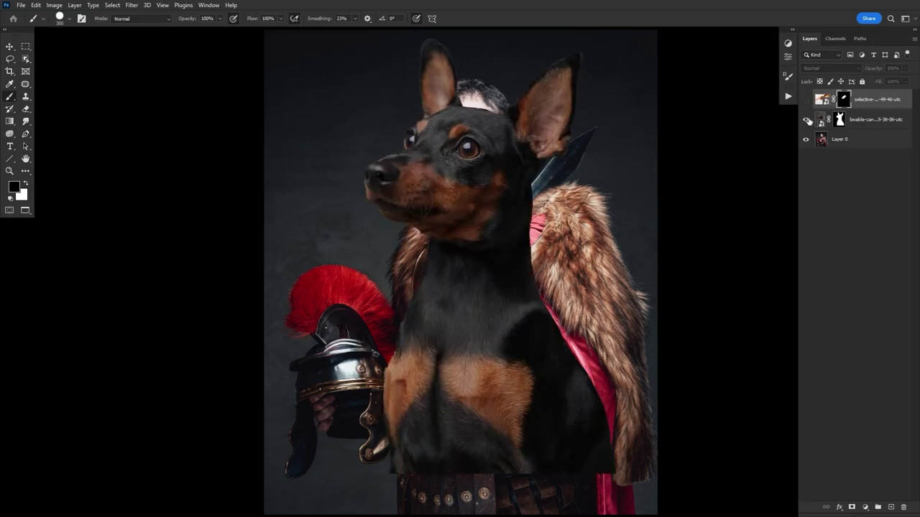
# - Refine the dog's mask in Select and Mask with Smart Radius at 4 px, Refine Hair, and brushing along the fur edges
pyautogui.doubleClick(839, 119)
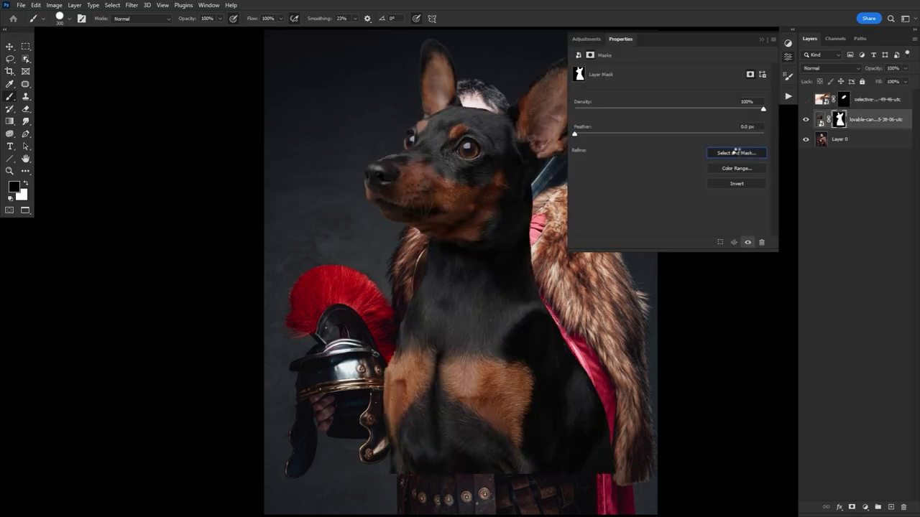
pyautogui.click(732, 150)
pyautogui.moveTo(793, 262); pyautogui.dragTo(812, 262)
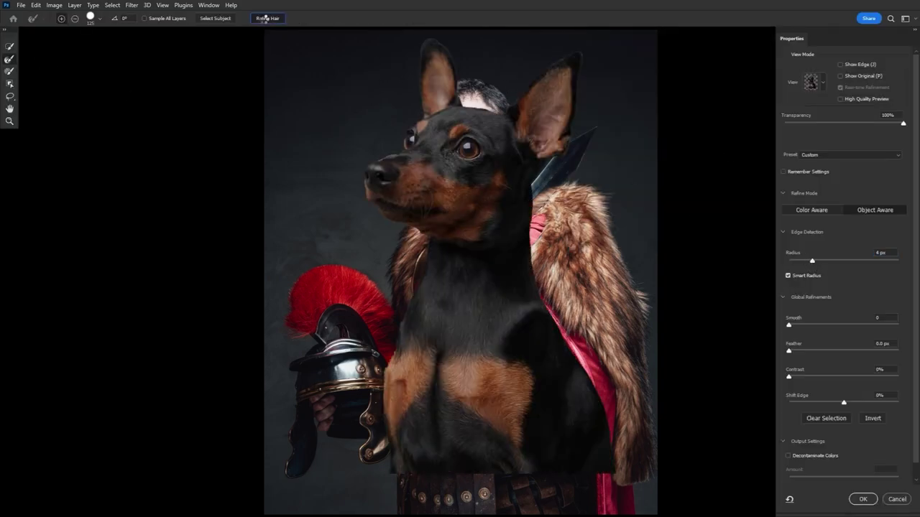
pyautogui.moveTo(513, 95)
pyautogui.mouseDown()
pyautogui.moveTo(418, 117)
pyautogui.moveTo(363, 168)
pyautogui.moveTo(413, 299)
pyautogui.moveTo(405, 427)
pyautogui.mouseUp()
pyautogui.moveTo(615, 467)
pyautogui.mouseDown()
pyautogui.moveTo(583, 363)
pyautogui.moveTo(579, 144)
pyautogui.mouseUp()
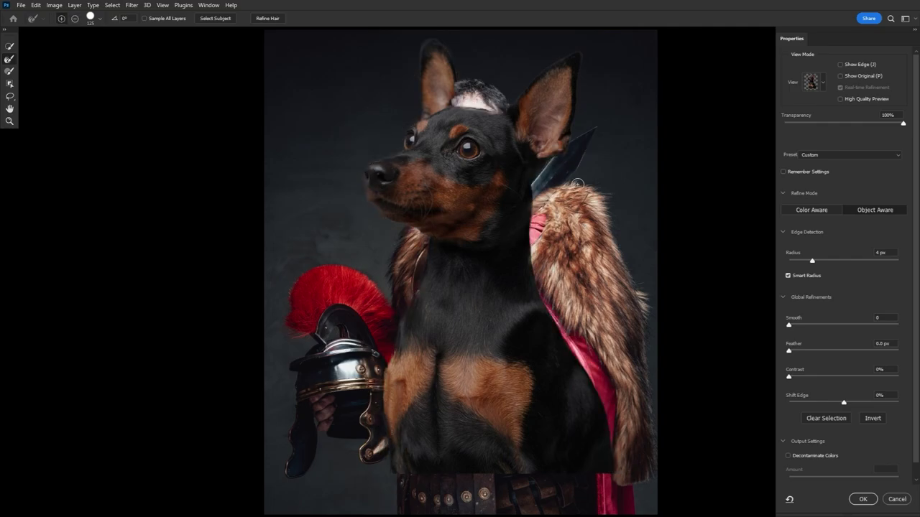
pyautogui.click(862, 499)
# - Show only the paw over the soldier and refine its mask in Select and Mask with Smart Radius at 3 px
pyautogui.click(806, 120)
pyautogui.click(806, 99)
pyautogui.click(843, 99)
pyautogui.click(724, 153)
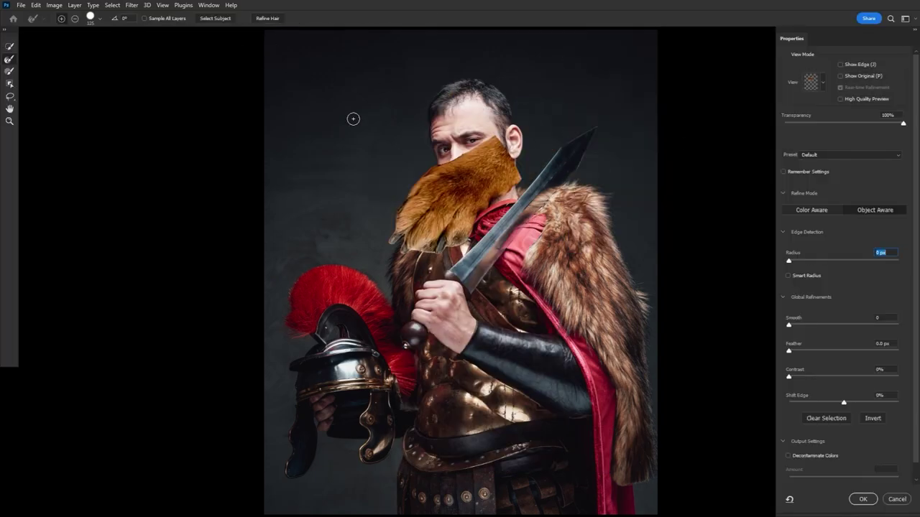
pyautogui.click(789, 276)
pyautogui.moveTo(789, 261); pyautogui.dragTo(808, 263)
pyautogui.click(229, 20)
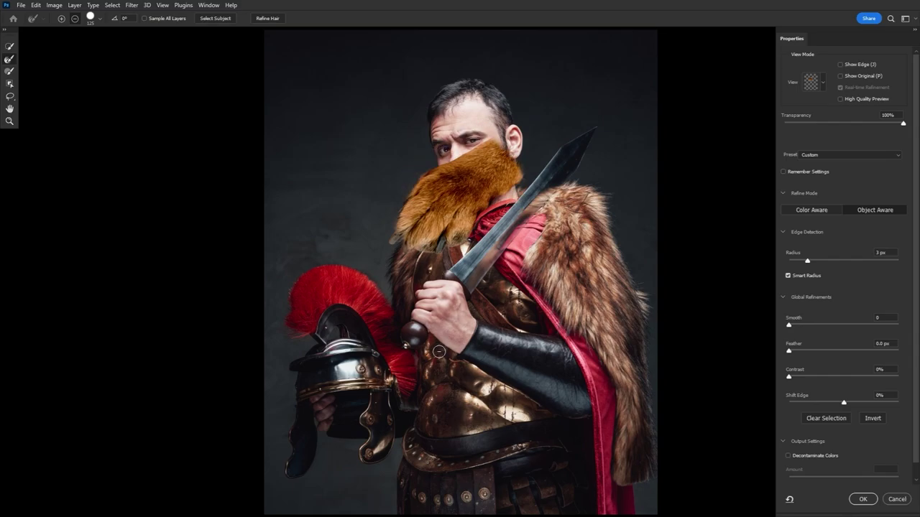
pyautogui.press('Return')
pyautogui.click(788, 56)
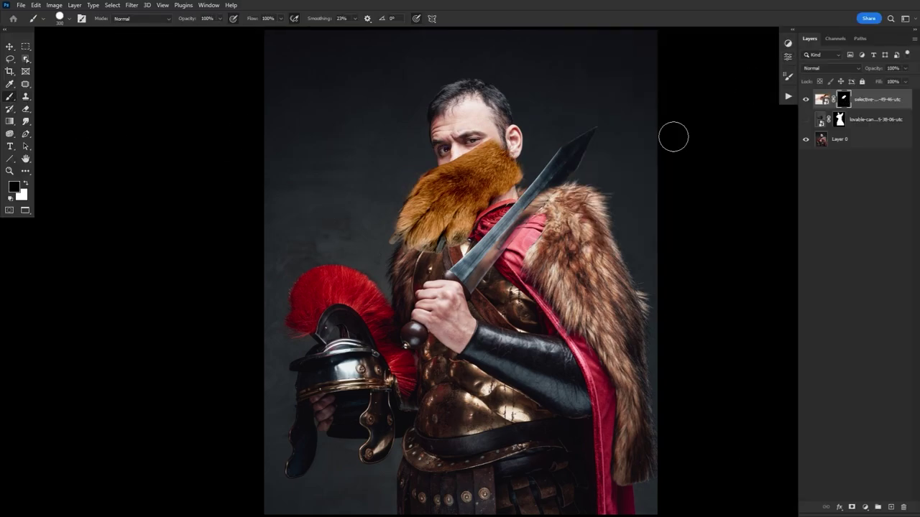
# - Paint white on the dog's mask along the edge between ear and forehead, and switch to a smaller Soft Round brush
pyautogui.press('x')
pyautogui.press('x')
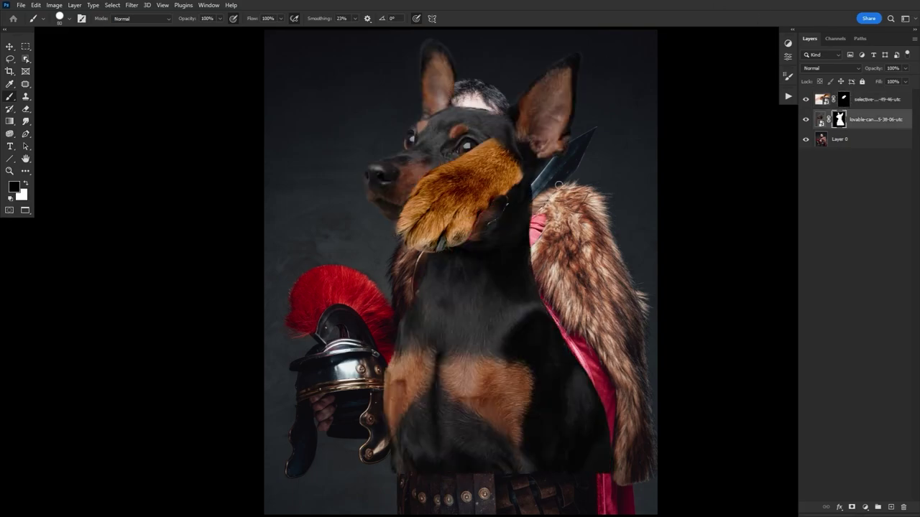
pyautogui.press('x')
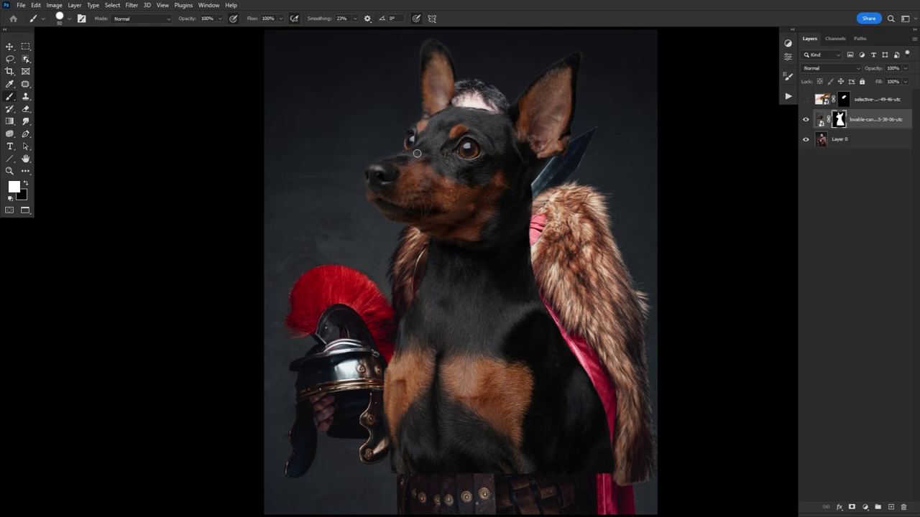
pyautogui.moveTo(453, 70); pyautogui.dragTo(458, 125)
pyautogui.click(64, 17)
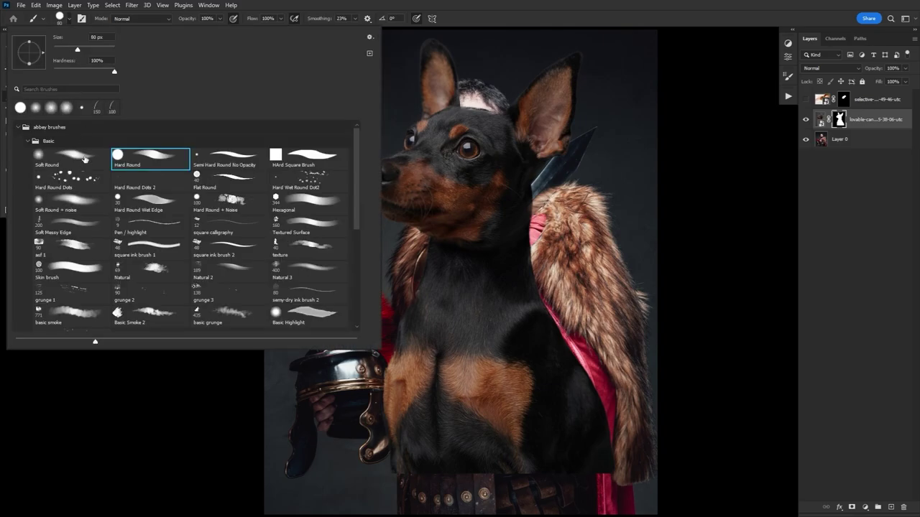
pyautogui.doubleClick(85, 159)
pyautogui.press('[')
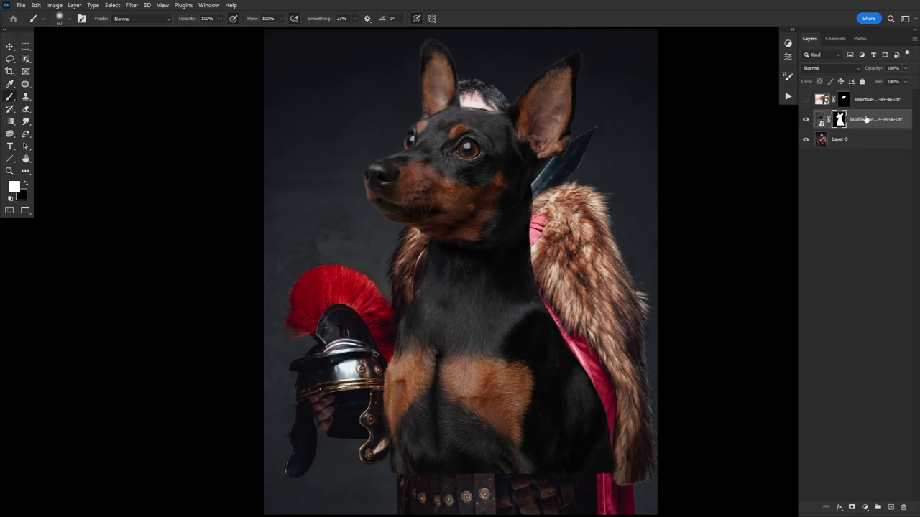
# - Scale the dog down and position its head over the soldier's head
pyautogui.click(820, 119)
pyautogui.click(9, 46)
pyautogui.moveTo(460, 415); pyautogui.dragTo(466, 353)
pyautogui.moveTo(628, 411); pyautogui.dragTo(585, 345)
pyautogui.moveTo(499, 270)
pyautogui.mouseDown()
pyautogui.moveTo(532, 261)
pyautogui.moveTo(496, 274)
pyautogui.mouseUp()
pyautogui.click(474, 18)
pyautogui.moveTo(881, 69)
pyautogui.mouseDown()
pyautogui.moveTo(853, 73)
pyautogui.moveTo(891, 72)
pyautogui.mouseUp()
pyautogui.moveTo(467, 375); pyautogui.dragTo(474, 373)
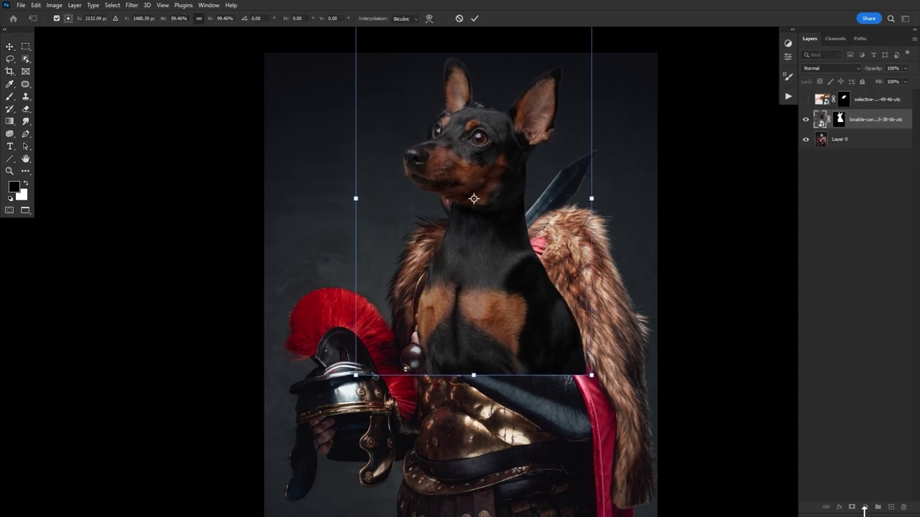
# - Place the dog layer in a group and add a layer mask to the group
pyautogui.hotkey('ctrl', 'g')
pyautogui.moveTo(865, 133); pyautogui.dragTo(861, 117)
pyautogui.click(861, 115)
pyautogui.click(852, 507)
# - Paint black on the group's mask with a hard brush to hide the dog's body below the neck, cleaning up around collar and sword
pyautogui.click(10, 96)
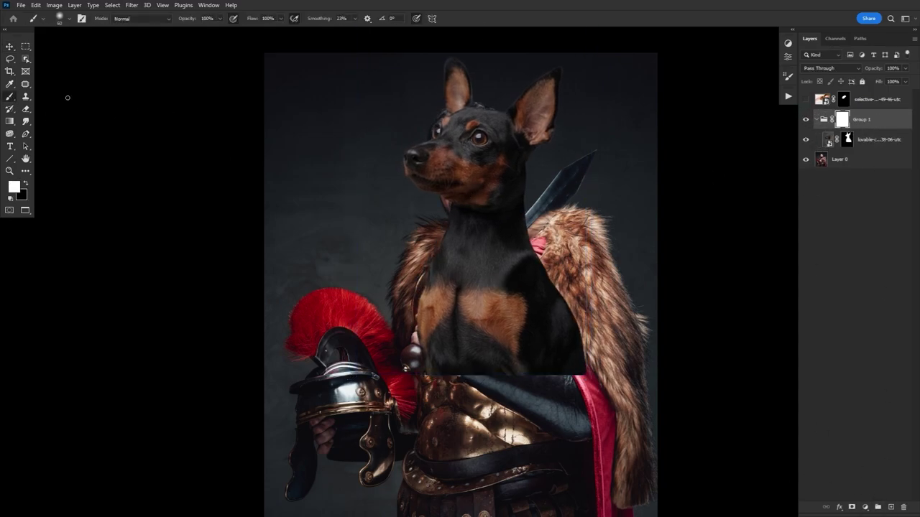
pyautogui.press('x')
pyautogui.click(65, 19)
pyautogui.moveTo(67, 71); pyautogui.dragTo(159, 70)
pyautogui.moveTo(568, 345)
pyautogui.mouseDown()
pyautogui.moveTo(546, 364)
pyautogui.moveTo(507, 290)
pyautogui.moveTo(432, 338)
pyautogui.moveTo(518, 259)
pyautogui.moveTo(514, 237)
pyautogui.moveTo(478, 333)
pyautogui.moveTo(495, 241)
pyautogui.mouseUp()
pyautogui.press('x')
pyautogui.press('[')
pyautogui.press('[')
pyautogui.press('[')
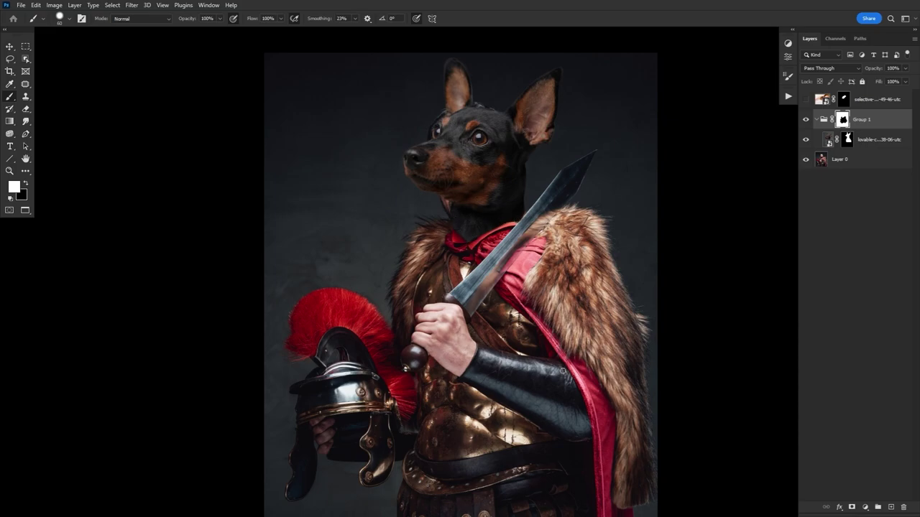
pyautogui.press('x')
pyautogui.press('x')
pyautogui.press('[')
pyautogui.press('[')
pyautogui.press('[')
pyautogui.press('[')
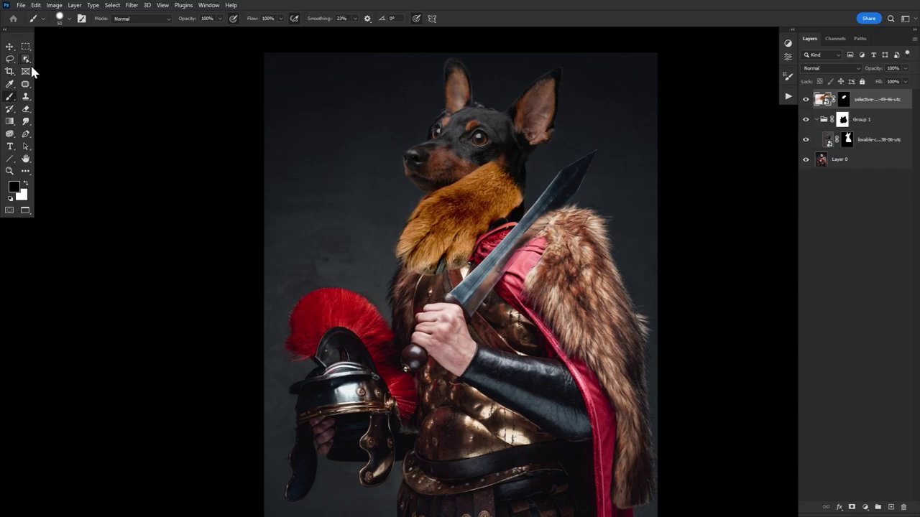
# - Scale down and rotate the paw, and position it over the soldier's hand gripping the sword
pyautogui.hotkey('ctrl', 't')
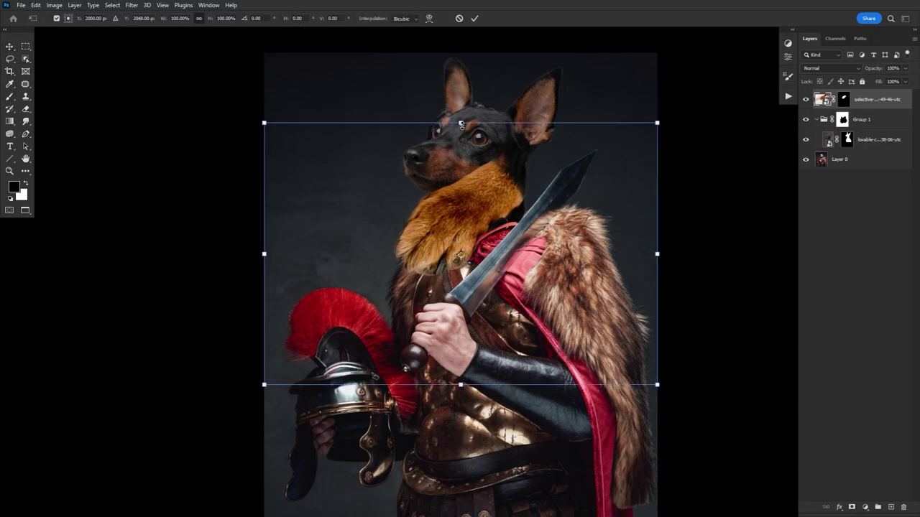
pyautogui.moveTo(655, 387); pyautogui.dragTo(544, 309)
pyautogui.moveTo(496, 266)
pyautogui.mouseDown()
pyautogui.moveTo(466, 335)
pyautogui.moveTo(496, 348)
pyautogui.moveTo(481, 335)
pyautogui.mouseUp()
pyautogui.click(474, 19)
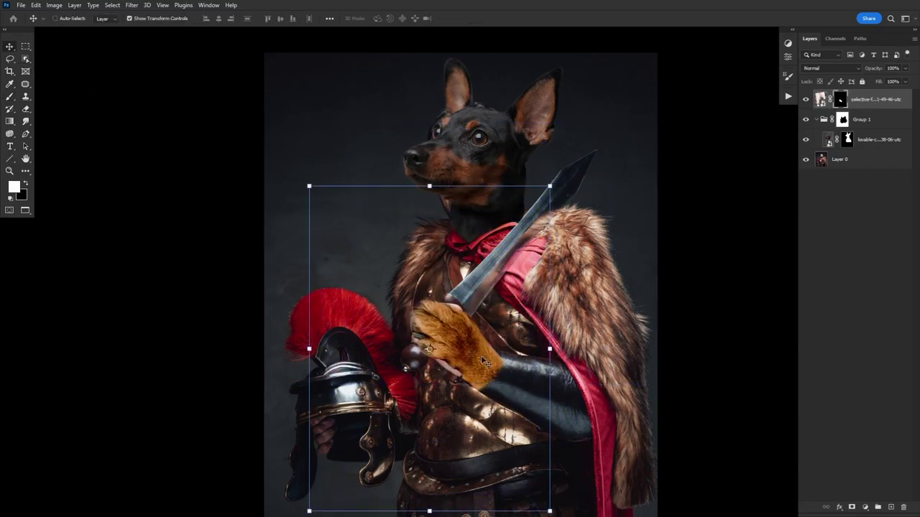
# - Paint black on the paw's mask to trim the excess wrist fur where it meets the leather arm guard
pyautogui.click(14, 98)
pyautogui.press('x')
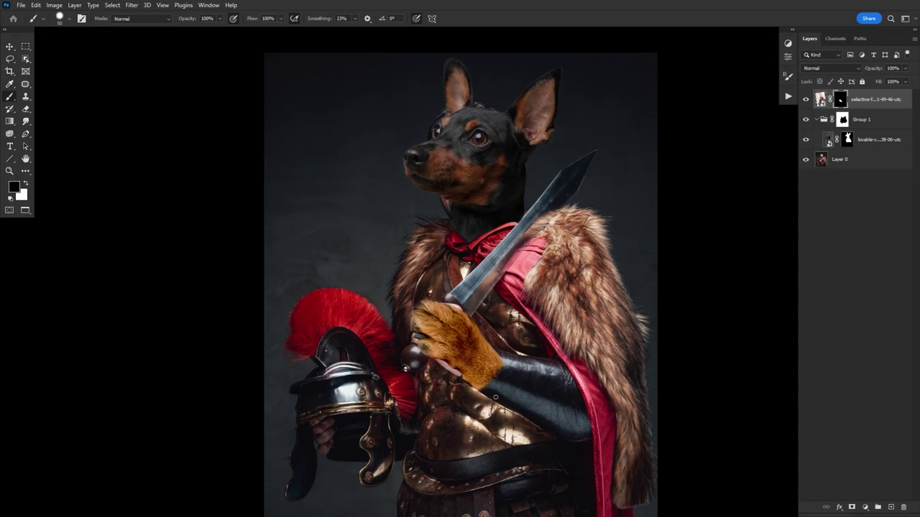
pyautogui.moveTo(507, 358)
pyautogui.mouseDown()
pyautogui.moveTo(499, 337)
pyautogui.moveTo(459, 400)
pyautogui.mouseUp()
# - Move and resize the trimmed paw so it covers the sword hand, and get the brush ready for its mask
pyautogui.press('v')
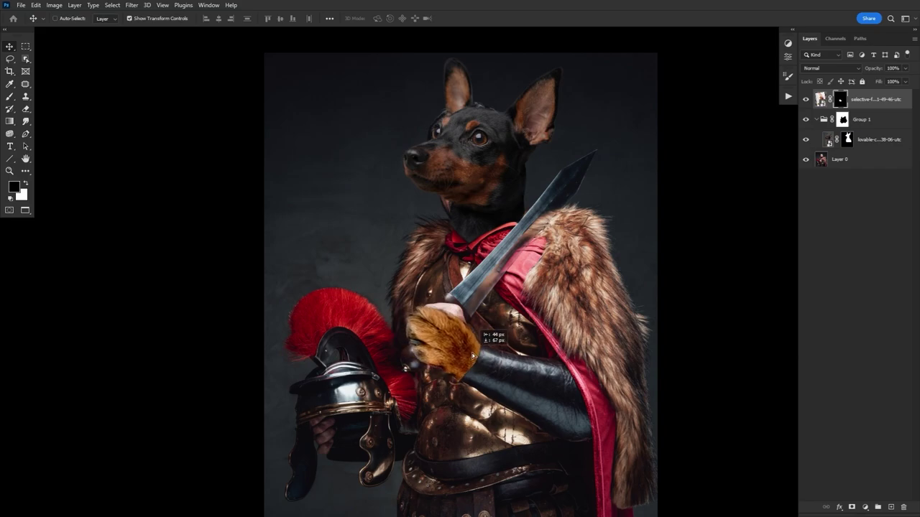
pyautogui.hotkey('ctrl', 't')
pyautogui.moveTo(552, 195); pyautogui.dragTo(586, 216)
pyautogui.click(458, 18)
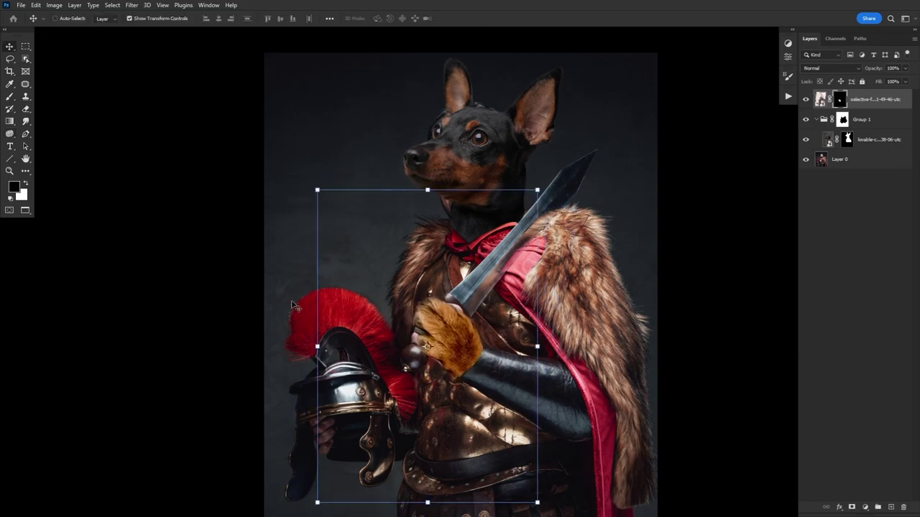
pyautogui.press('b')
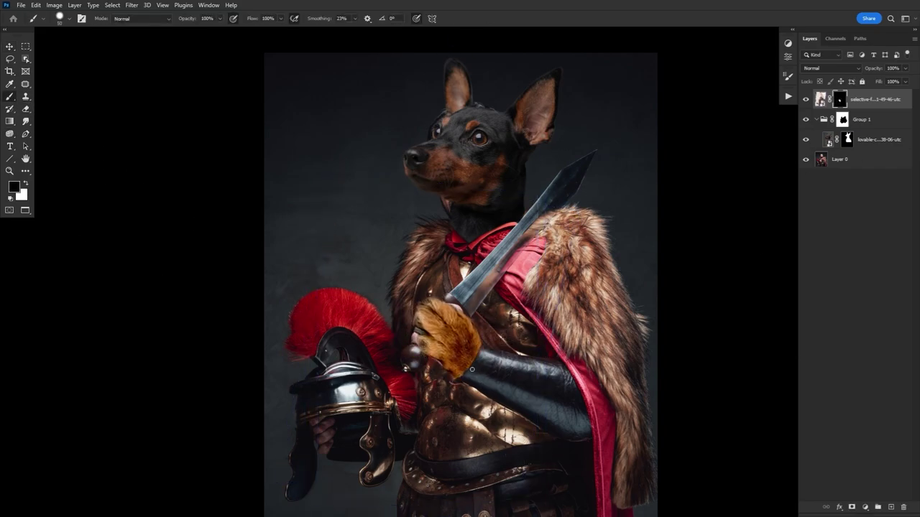
pyautogui.press('x')
# - Enlarge the dog slightly inside its group, and make the group's mask active for brushing
pyautogui.click(873, 139)
pyautogui.hotkey('ctrl', 't')
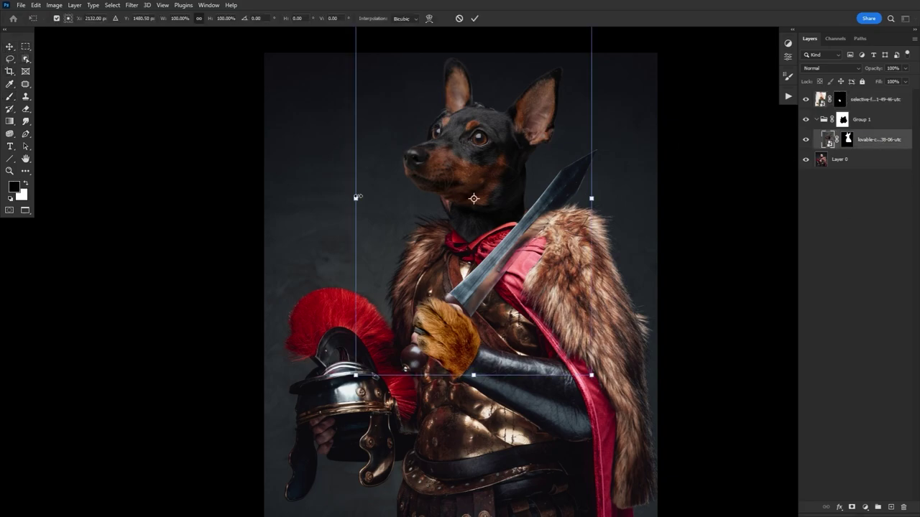
pyautogui.moveTo(355, 198); pyautogui.dragTo(351, 198)
pyautogui.click(474, 18)
pyautogui.click(841, 120)
pyautogui.click(10, 96)
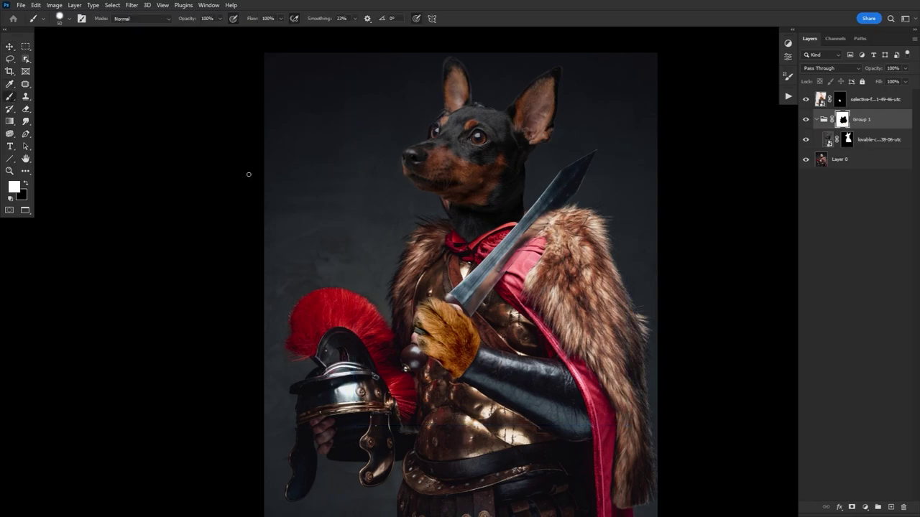
# - Place the paw layer below the dog group, name them "paw" and "head", and duplicate the paw layer
pyautogui.click(816, 120)
pyautogui.moveTo(871, 100); pyautogui.dragTo(867, 128)
pyautogui.doubleClick(863, 118)
pyautogui.write('paw')
pyautogui.hotkey('shift', 'Tab')
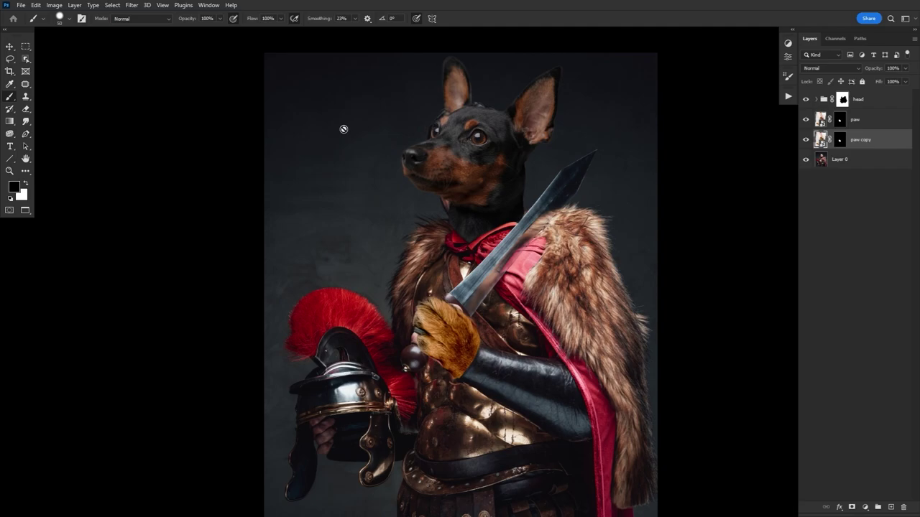
# - Flip, rotate and scale the paw copy to about 83%, placing it over the hand that holds the helmet
pyautogui.click(9, 46)
pyautogui.moveTo(429, 189); pyautogui.dragTo(435, 215)
pyautogui.moveTo(437, 205); pyautogui.dragTo(460, 419)
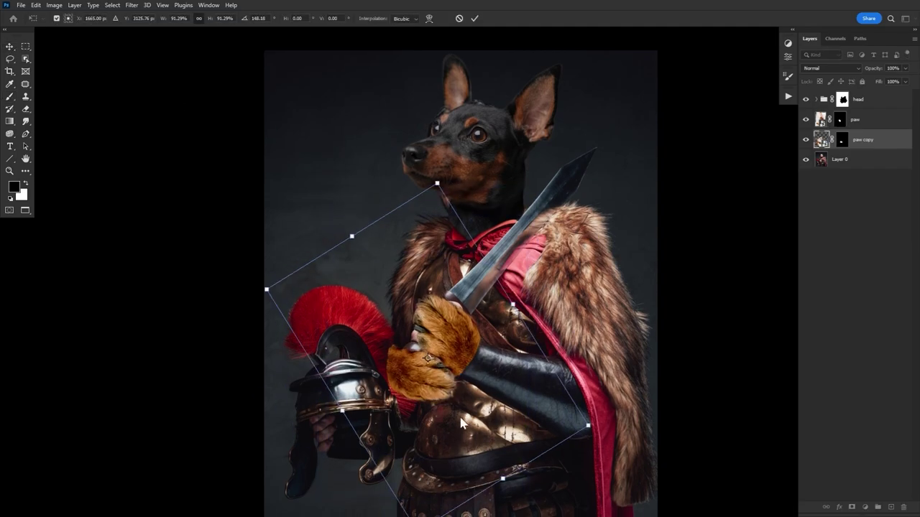
pyautogui.moveTo(403, 342); pyautogui.dragTo(323, 435)
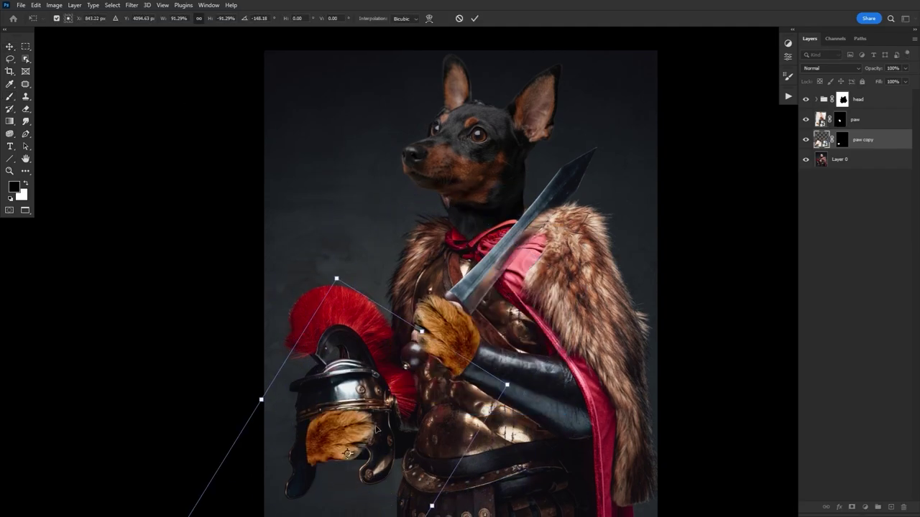
pyautogui.moveTo(507, 383); pyautogui.dragTo(473, 358)
pyautogui.moveTo(353, 436); pyautogui.dragTo(359, 434)
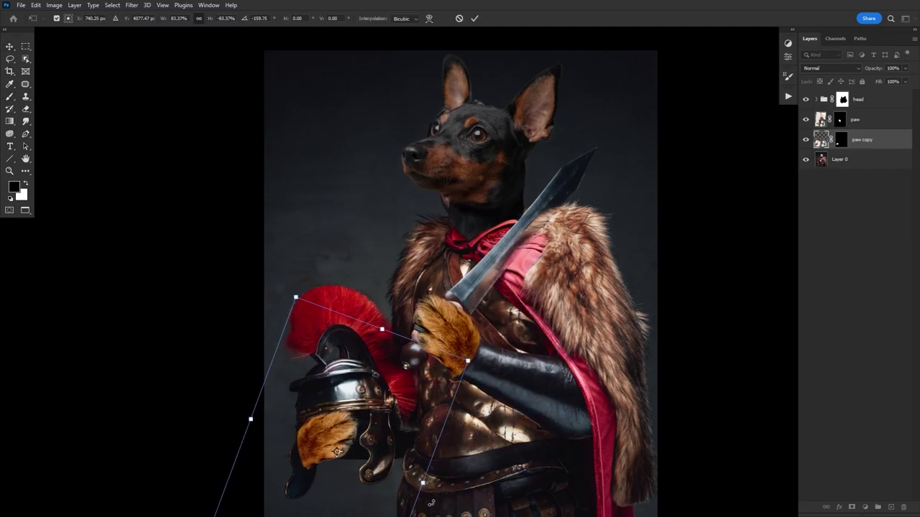
pyautogui.press('Return')
# - Paint black on the paw copy's mask to trim the fur overlapping the helmet's edge and cheek guard
pyautogui.click(841, 141)
pyautogui.click(8, 96)
pyautogui.press('x')
pyautogui.moveTo(299, 427)
pyautogui.mouseDown()
pyautogui.moveTo(307, 466)
pyautogui.moveTo(317, 462)
pyautogui.mouseUp()
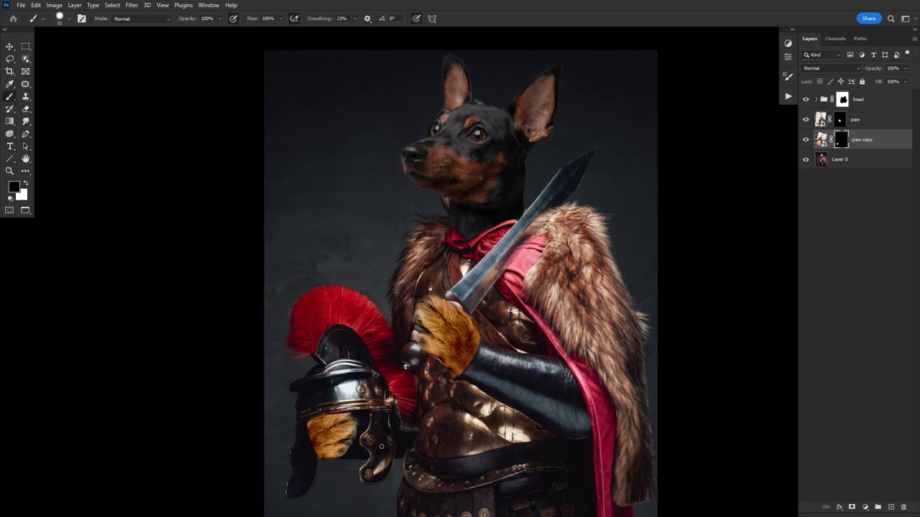
# - Nudge the paw copy slightly upward beneath the helmet, and make the soldier's Layer 0 active
pyautogui.click(10, 46)
pyautogui.hotkey('shift', 'Up')
pyautogui.hotkey('shift', 'Up')
pyautogui.click(9, 96)
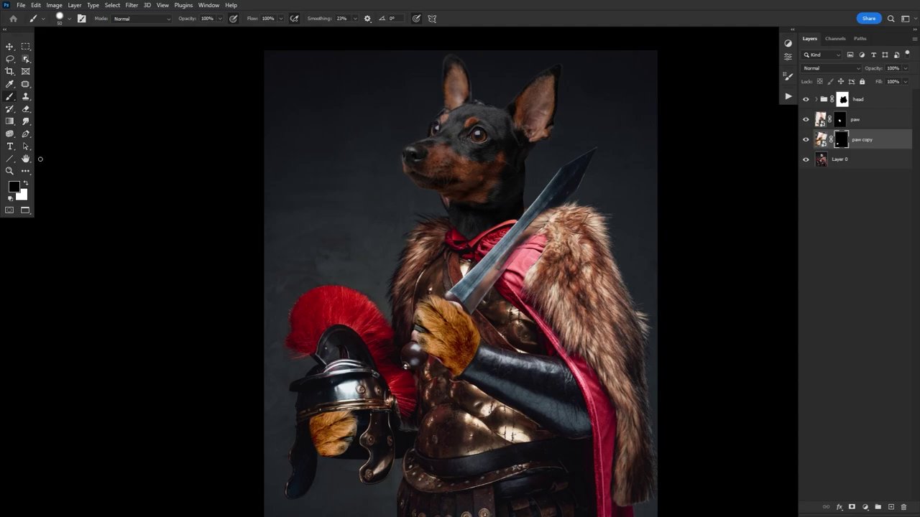
pyautogui.click(879, 164)
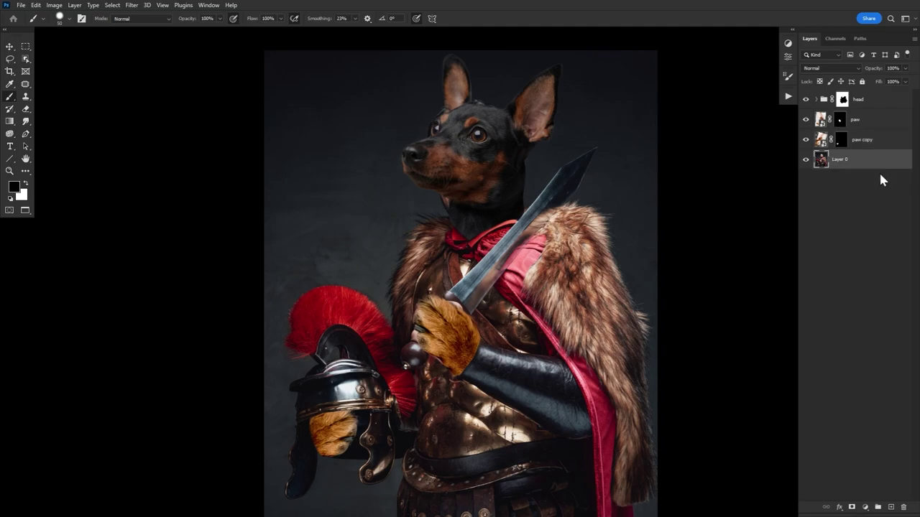
# - Duplicate Layer 0 and patch the soldier's original head area on the copy with the plain dark background beside it
pyautogui.hotkey('ctrl', 'j')
pyautogui.click(28, 85)
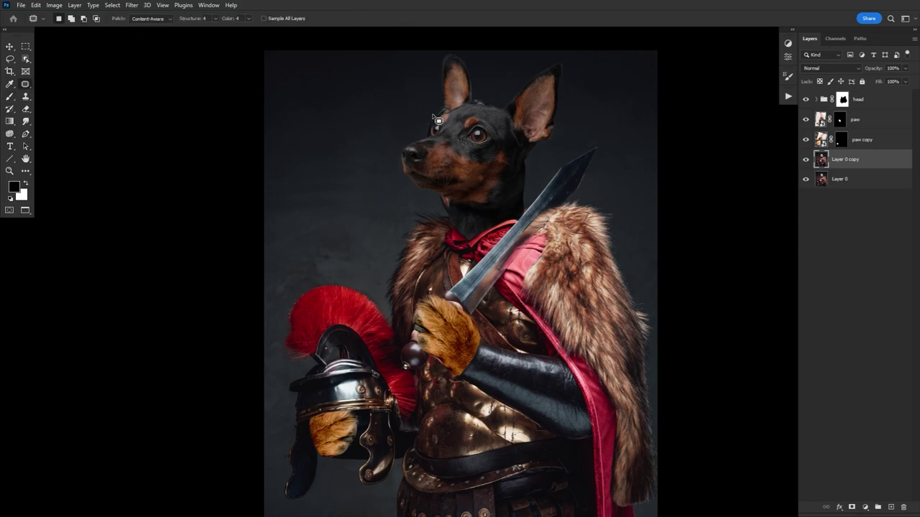
pyautogui.moveTo(478, 85)
pyautogui.mouseDown()
pyautogui.moveTo(396, 126)
pyautogui.moveTo(430, 204)
pyautogui.moveTo(473, 231)
pyautogui.moveTo(540, 209)
pyautogui.moveTo(521, 94)
pyautogui.moveTo(470, 85)
pyautogui.mouseUp()
pyautogui.moveTo(449, 164); pyautogui.dragTo(329, 160)
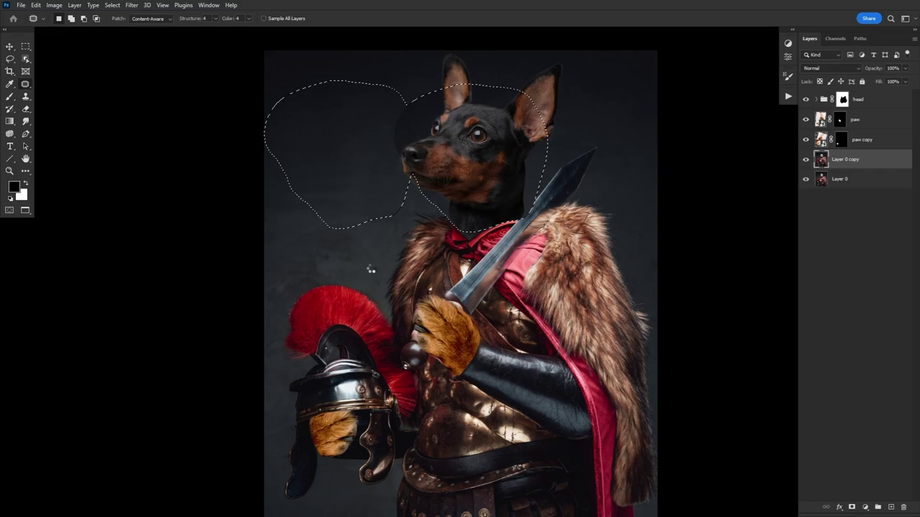
pyautogui.hotkey('ctrl', 'd')
# - Try to patch the soldier's sword hand behind the paw with armour texture from lower on the torso
pyautogui.moveTo(424, 305)
pyautogui.mouseDown()
pyautogui.moveTo(410, 348)
pyautogui.moveTo(456, 365)
pyautogui.moveTo(477, 317)
pyautogui.moveTo(468, 298)
pyautogui.moveTo(434, 289)
pyautogui.mouseUp()
pyautogui.moveTo(452, 342)
pyautogui.mouseDown()
pyautogui.moveTo(501, 393)
pyautogui.moveTo(454, 434)
pyautogui.mouseUp()
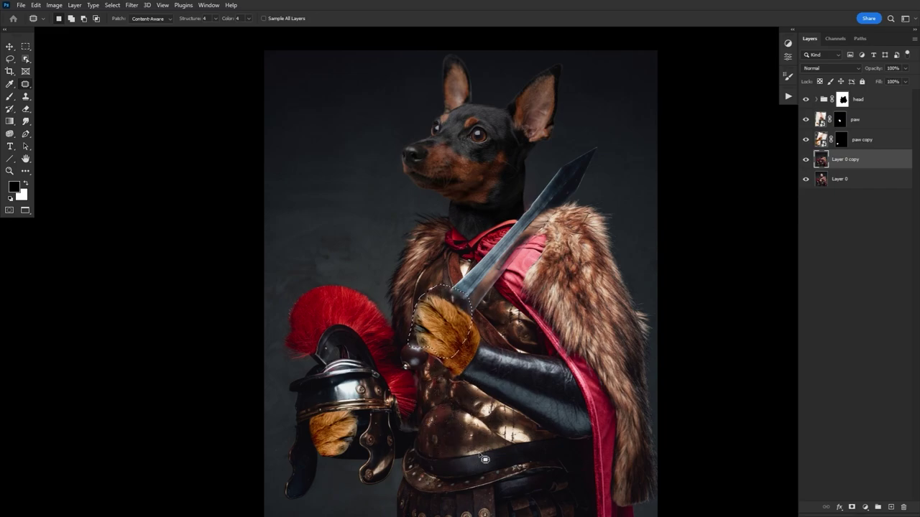
pyautogui.hotkey('ctrl', 'd')
pyautogui.hotkey('ctrl', 'd')
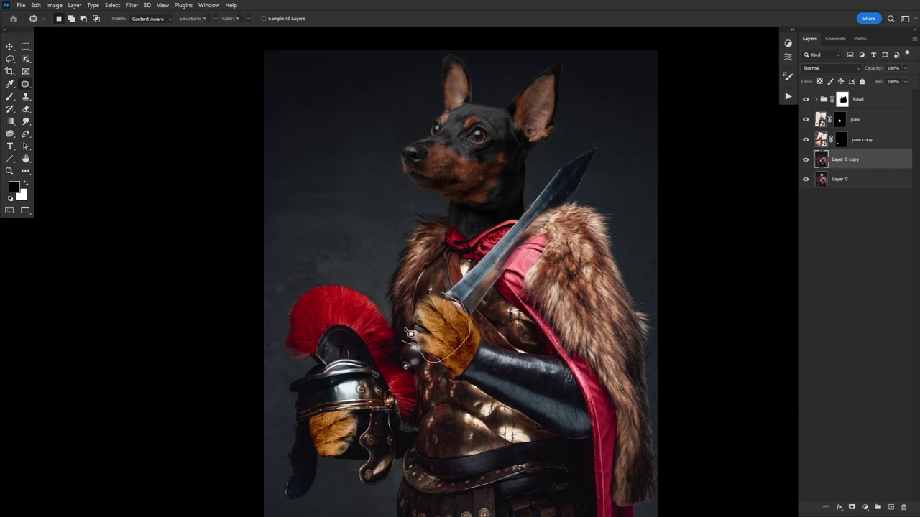
# - Patch the remains of the soldier's sword hand around the paw with breastplate texture sampled from below
pyautogui.moveTo(501, 422)
pyautogui.mouseDown()
pyautogui.moveTo(496, 377)
pyautogui.moveTo(477, 415)
pyautogui.moveTo(430, 433)
pyautogui.moveTo(473, 421)
pyautogui.moveTo(465, 425)
pyautogui.mouseUp()
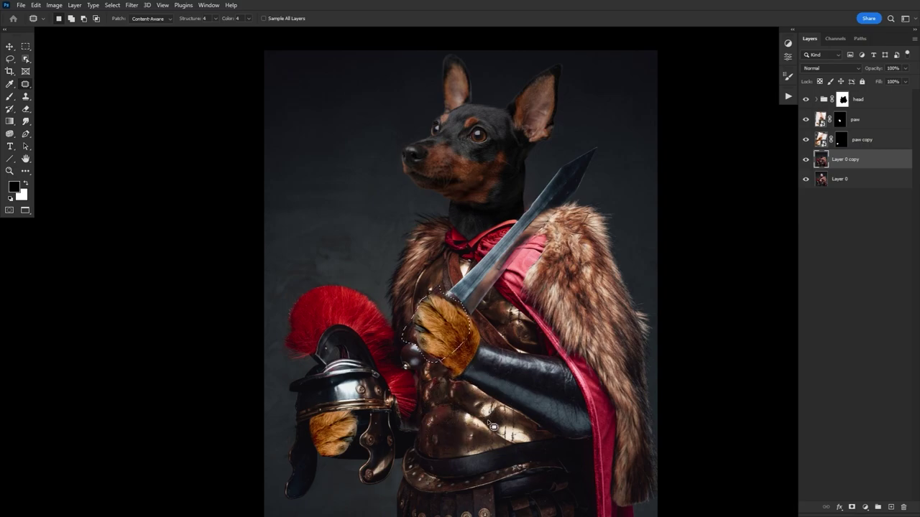
pyautogui.hotkey('ctrl', 'd')
pyautogui.moveTo(415, 323)
pyautogui.mouseDown()
pyautogui.moveTo(421, 340)
pyautogui.moveTo(416, 321)
pyautogui.mouseUp()
pyautogui.moveTo(418, 331)
pyautogui.mouseDown()
pyautogui.moveTo(414, 285)
pyautogui.moveTo(458, 385)
pyautogui.moveTo(463, 430)
pyautogui.moveTo(424, 367)
pyautogui.moveTo(466, 406)
pyautogui.moveTo(432, 355)
pyautogui.moveTo(469, 327)
pyautogui.moveTo(454, 300)
pyautogui.mouseUp()
pyautogui.hotkey('ctrl', 'd')
pyautogui.moveTo(434, 343); pyautogui.dragTo(459, 421)
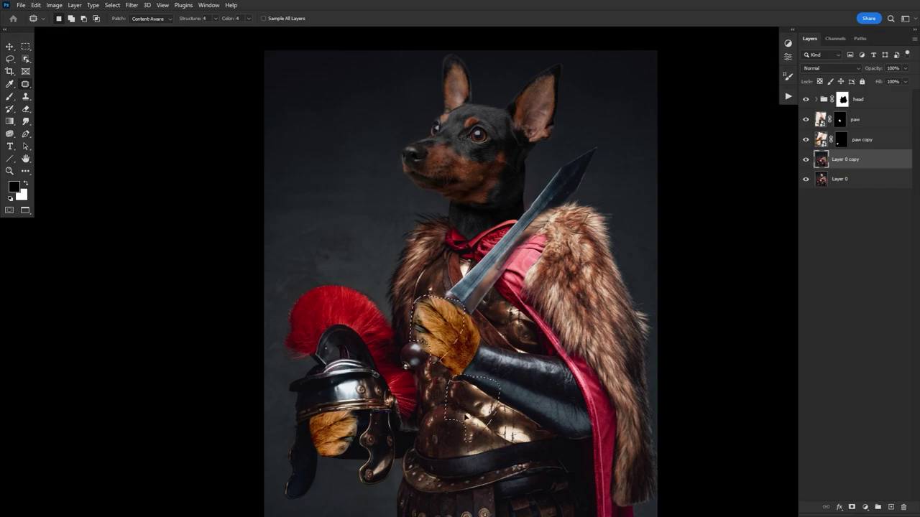
pyautogui.hotkey('ctrl', 'd')
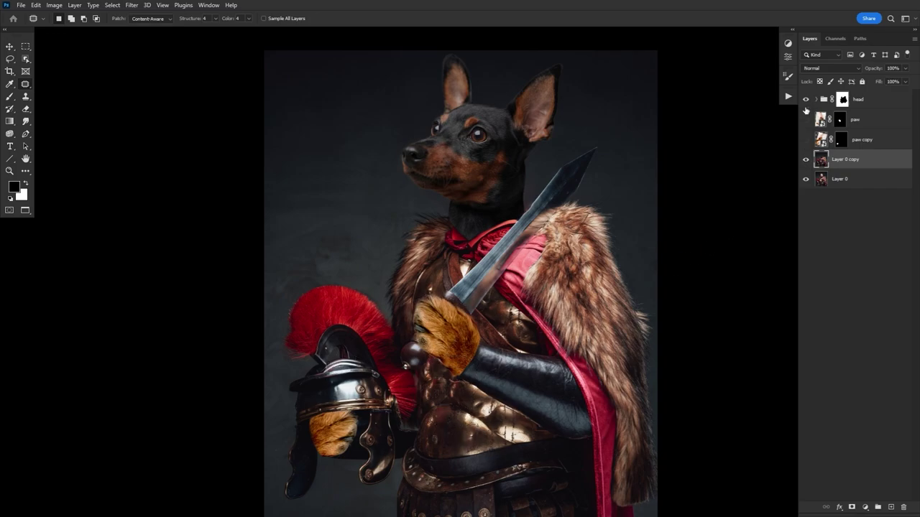
# - Patch the remaining spot beneath the sword paw and toggle Layer 0 copy's visibility to compare the retouching
pyautogui.click(806, 101)
pyautogui.moveTo(453, 375)
pyautogui.mouseDown()
pyautogui.moveTo(428, 351)
pyautogui.moveTo(434, 372)
pyautogui.mouseUp()
pyautogui.hotkey('ctrl', 'd')
pyautogui.click(805, 161)
pyautogui.click(805, 161)
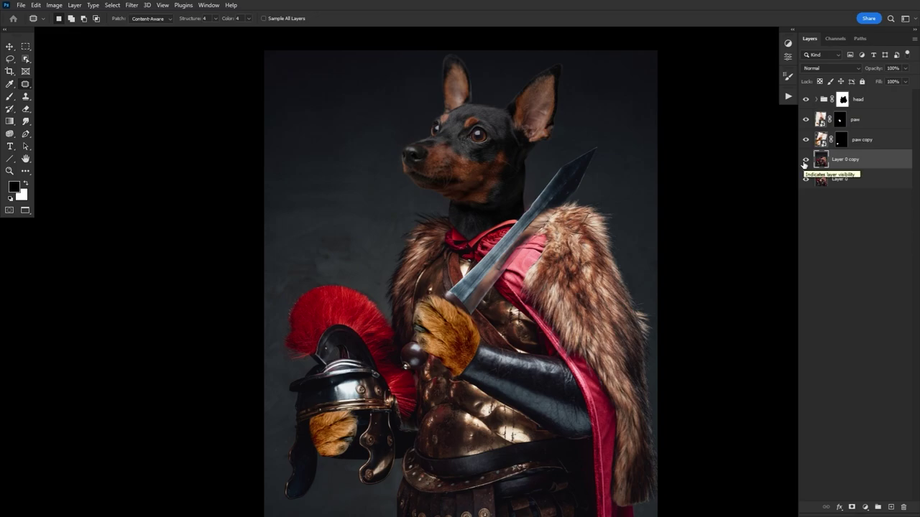
pyautogui.click(804, 164)
pyautogui.click(804, 164)
# - Group the paw and paw copy layers as "paws", expand the paws and head groups, and make the paw layer active
pyautogui.click(864, 140)
pyautogui.keyDown('shift'); pyautogui.click(876, 123); pyautogui.keyUp('shift')
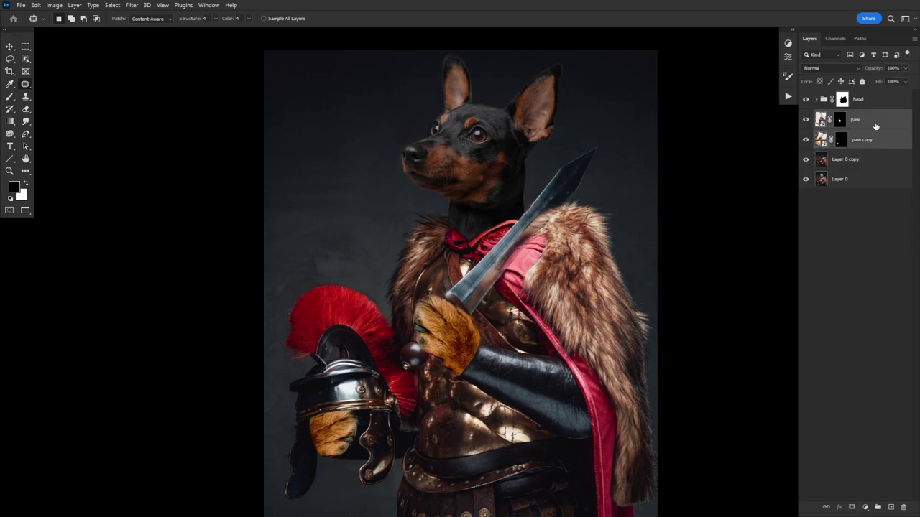
pyautogui.hotkey('ctrl', 'g')
pyautogui.doubleClick(842, 115)
pyautogui.write('pa')
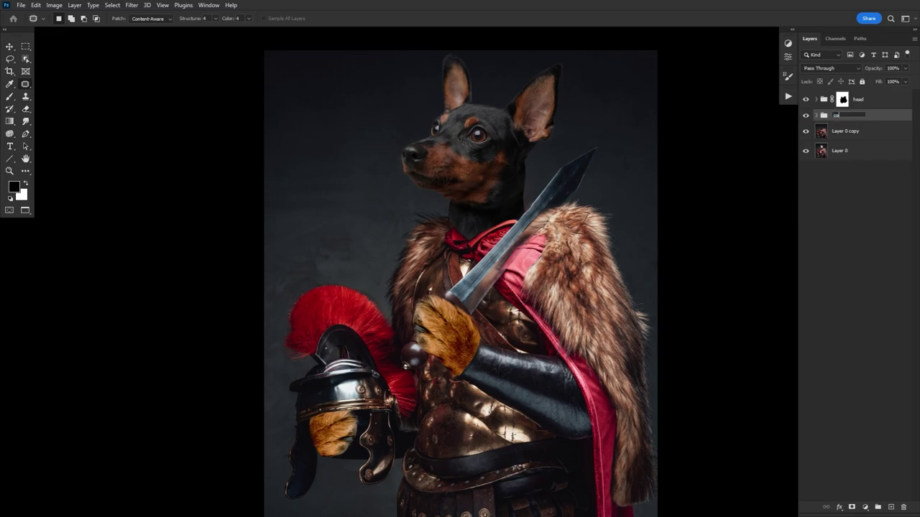
pyautogui.write('ws')
pyautogui.press('Return')
pyautogui.click(815, 116)
pyautogui.click(817, 99)
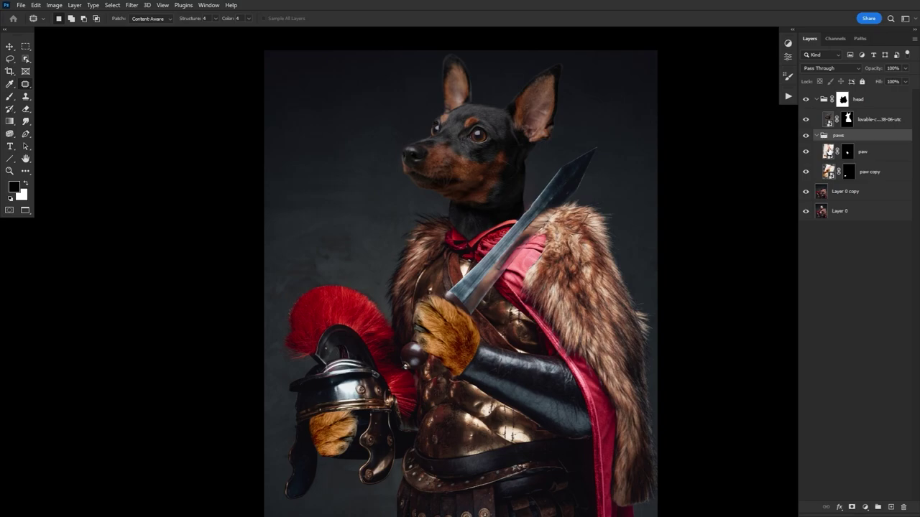
pyautogui.click(838, 150)
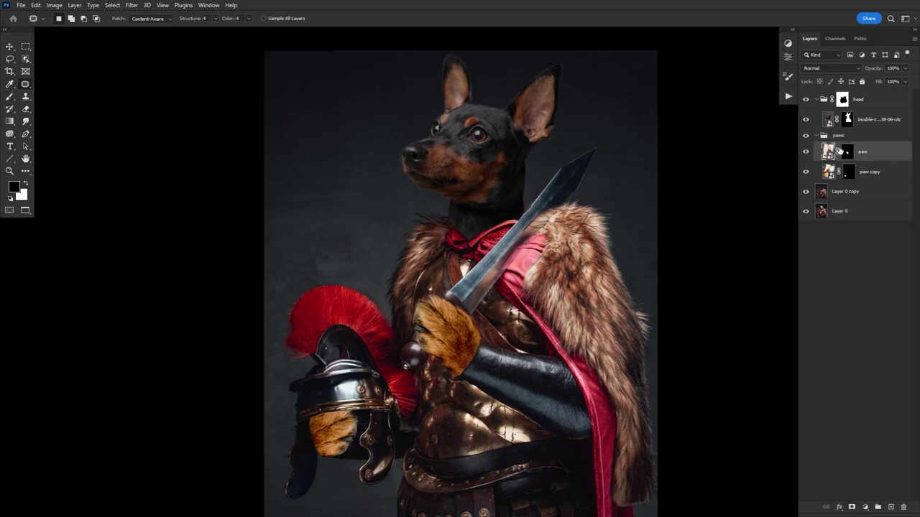
pyautogui.rightClick(886, 149)
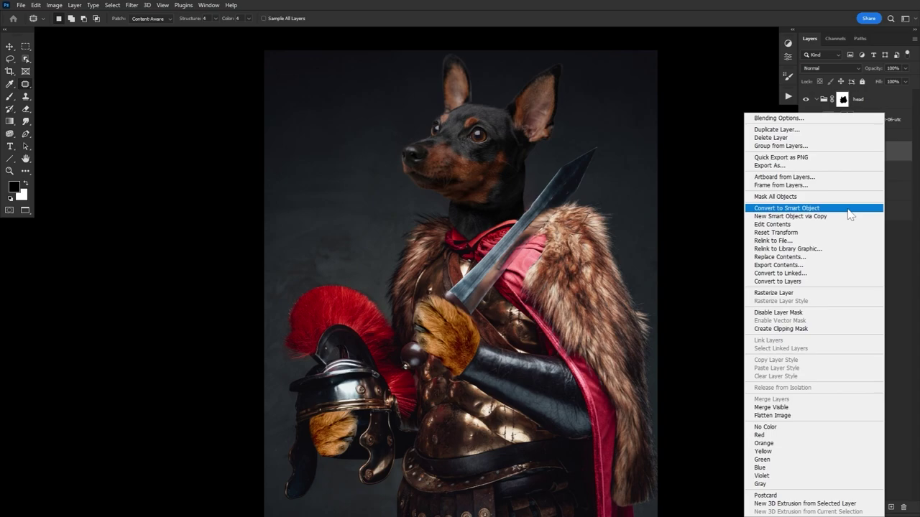
pyautogui.click(904, 160)
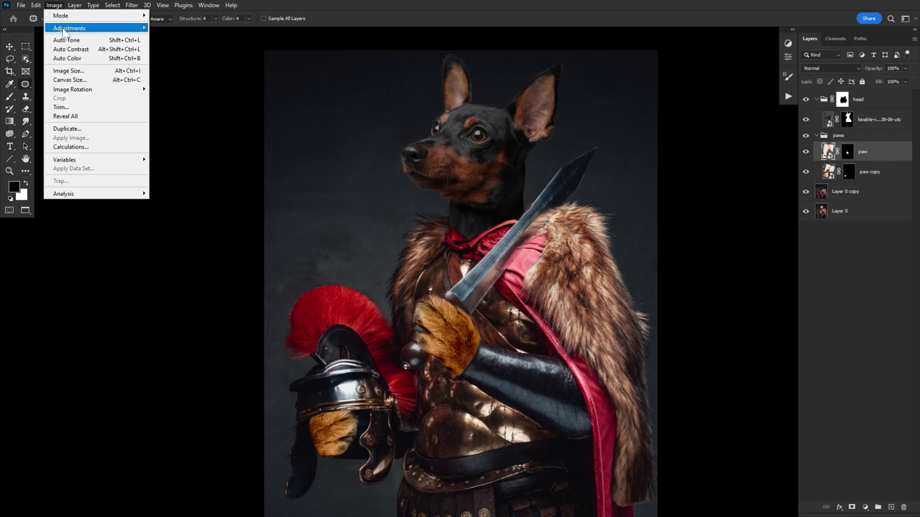
pyautogui.moveTo(64, 32)
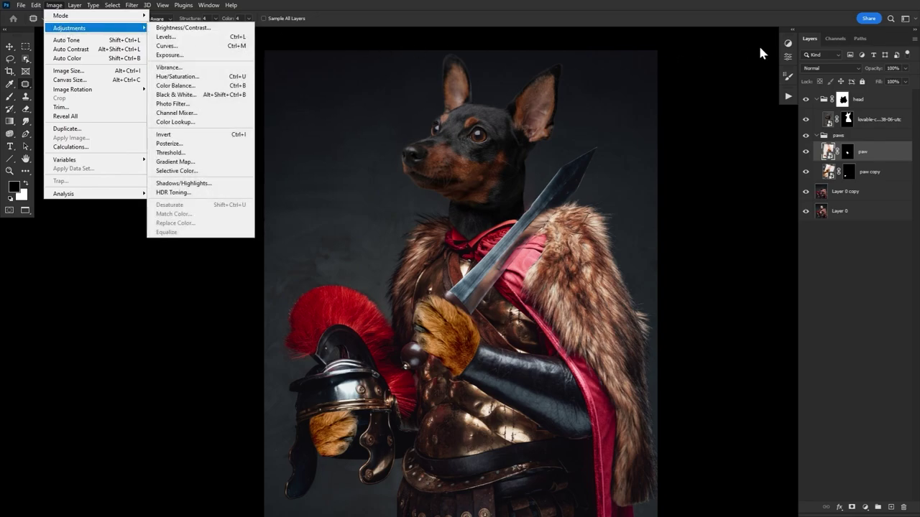
pyautogui.click(786, 44)
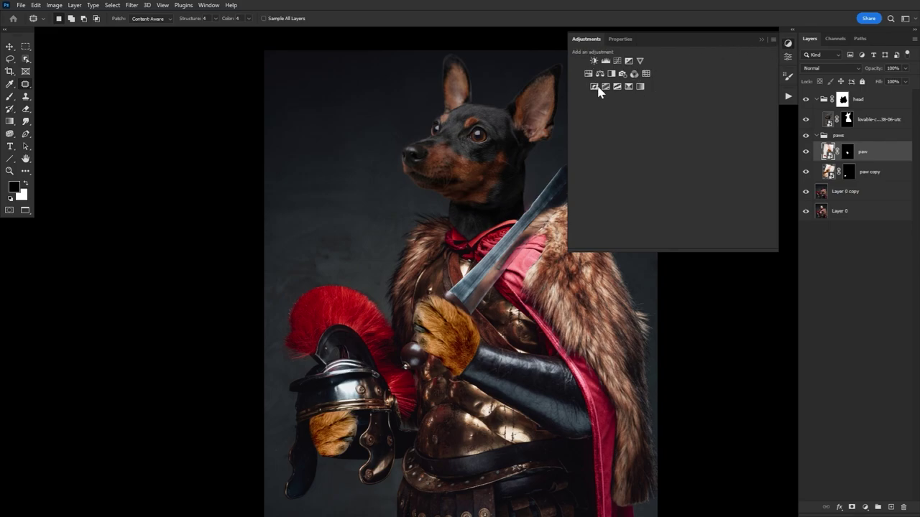
pyautogui.click(787, 45)
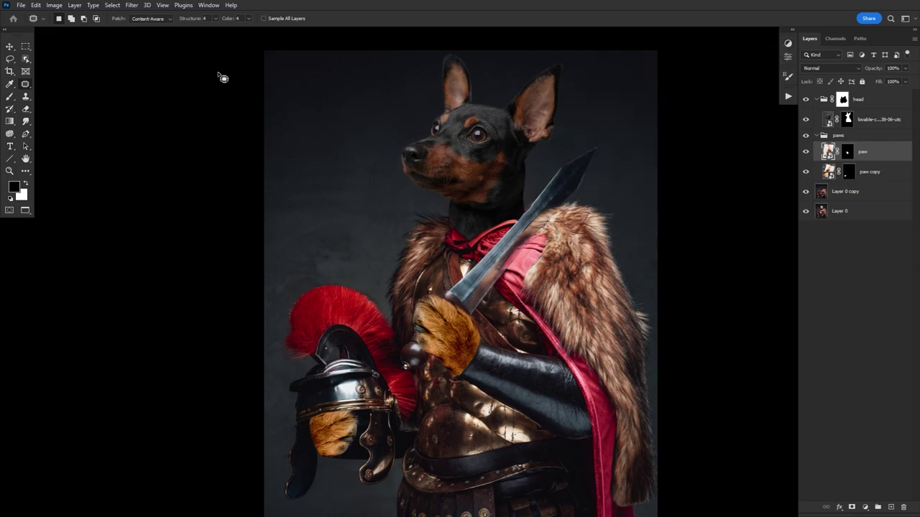
# - Apply Brightness/Contrast to the paw layer with brightness -150 and contrast 58, and copy the smart filter onto paw copy
pyautogui.click(59, 9)
pyautogui.moveTo(64, 31)
pyautogui.click(188, 32)
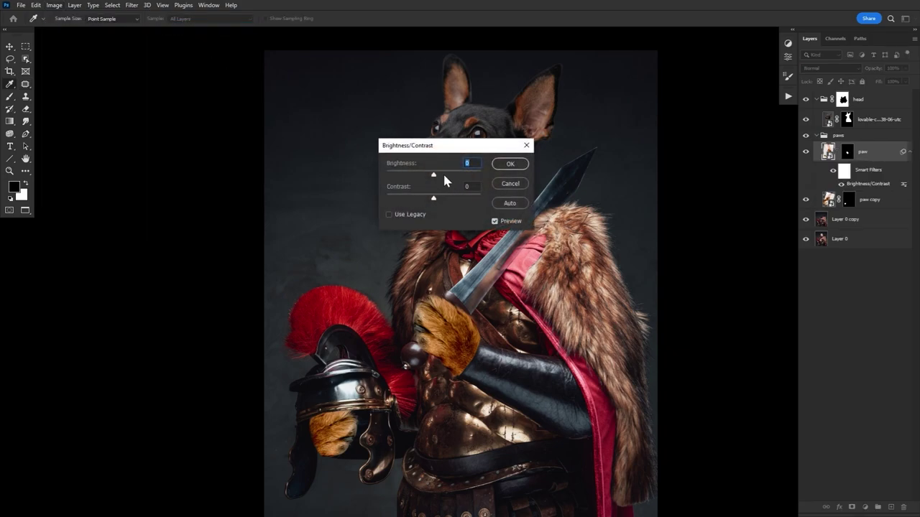
pyautogui.moveTo(434, 178); pyautogui.dragTo(374, 179)
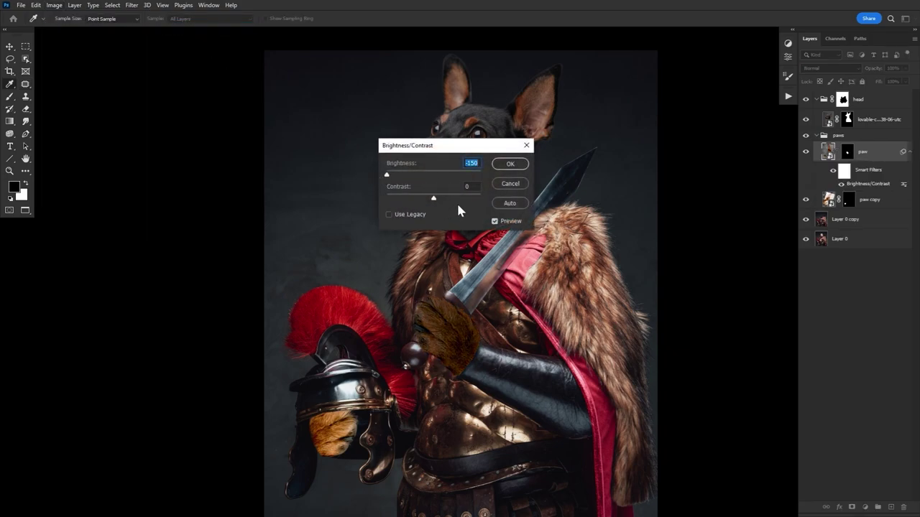
pyautogui.click(460, 197)
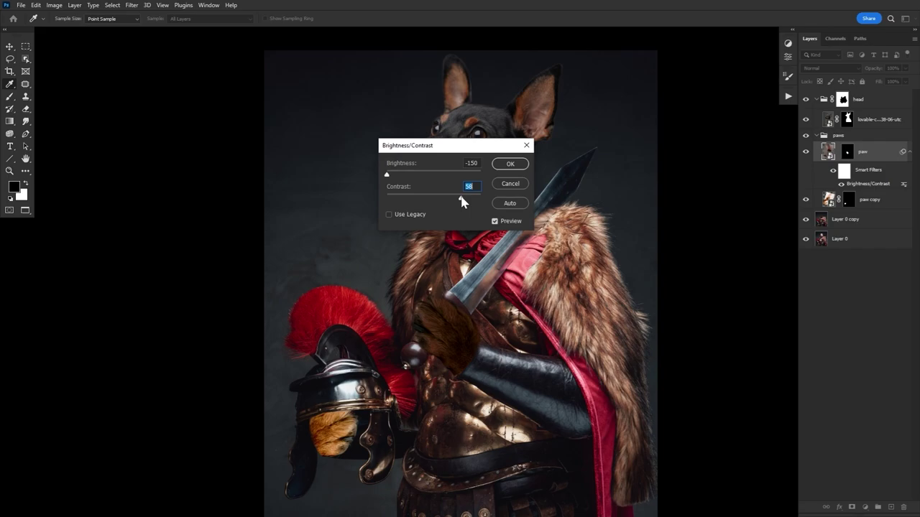
pyautogui.click(510, 164)
pyautogui.moveTo(881, 190); pyautogui.dragTo(884, 209)
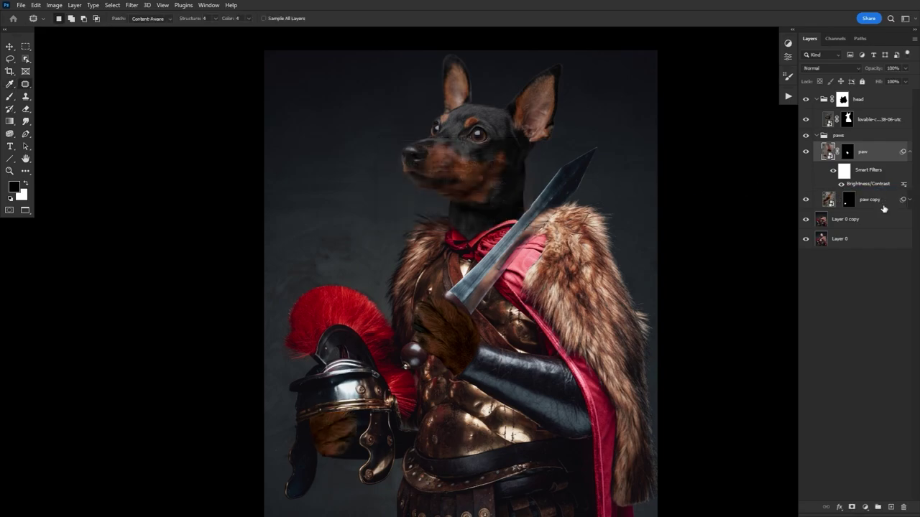
# - Apply Hue/Saturation to the paw layer with hue +180 and saturation -89, and copy the filter onto paw copy
pyautogui.click(56, 6)
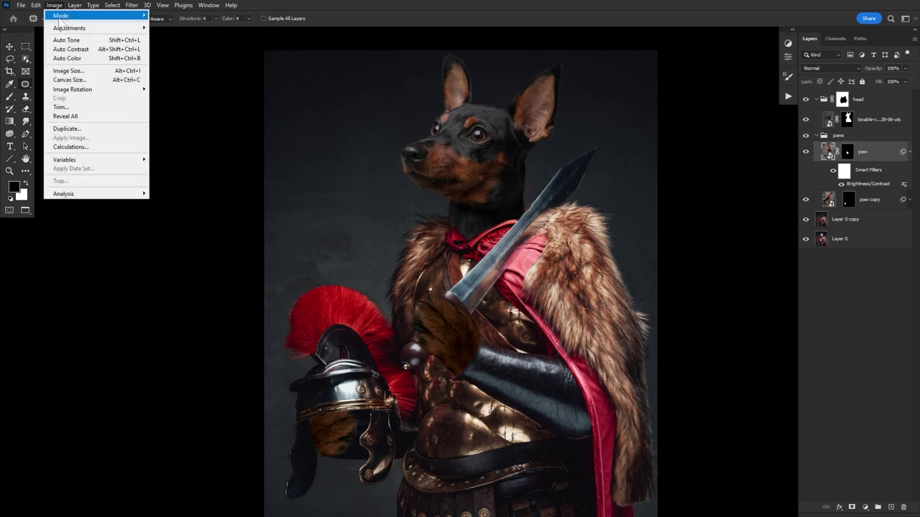
pyautogui.moveTo(62, 28)
pyautogui.click(207, 76)
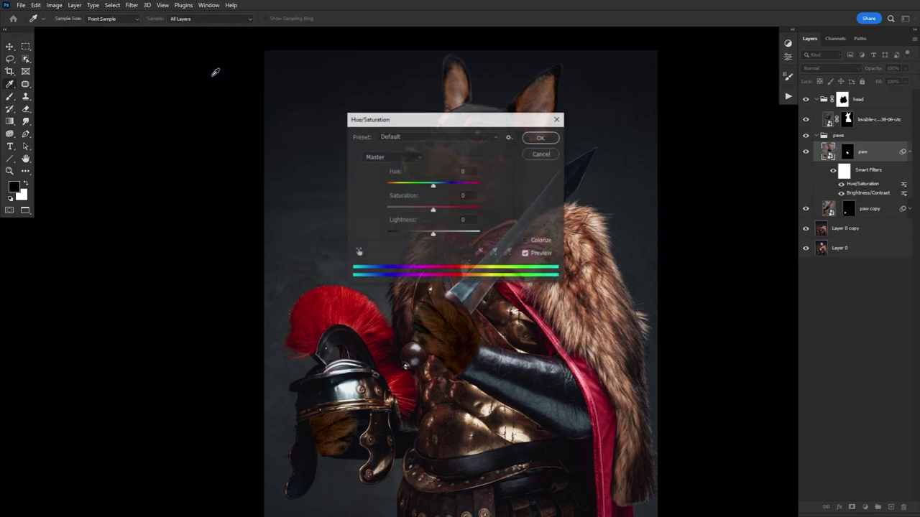
pyautogui.moveTo(433, 187); pyautogui.dragTo(500, 189)
pyautogui.moveTo(433, 209); pyautogui.dragTo(393, 215)
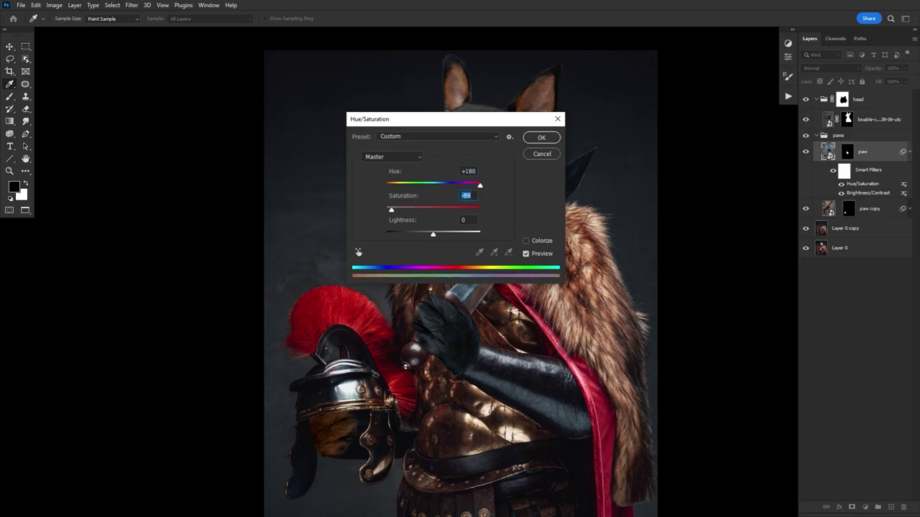
pyautogui.click(541, 139)
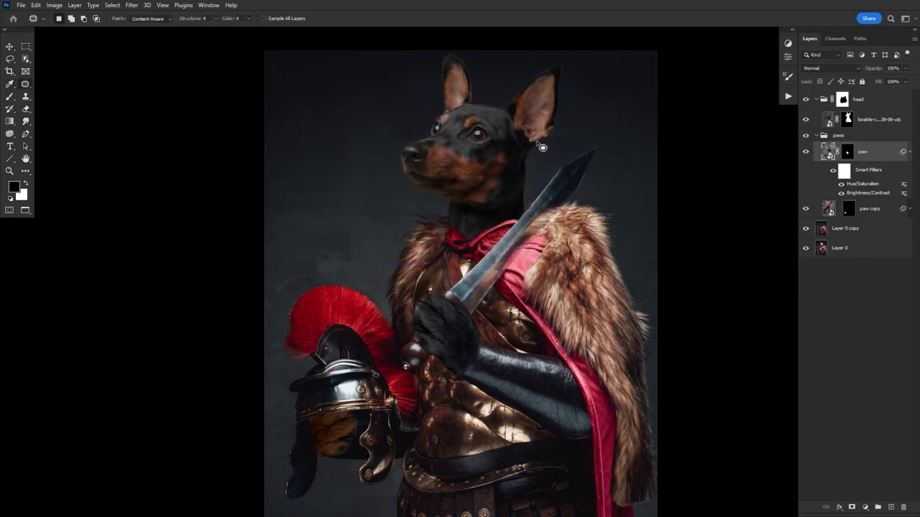
pyautogui.click(880, 214)
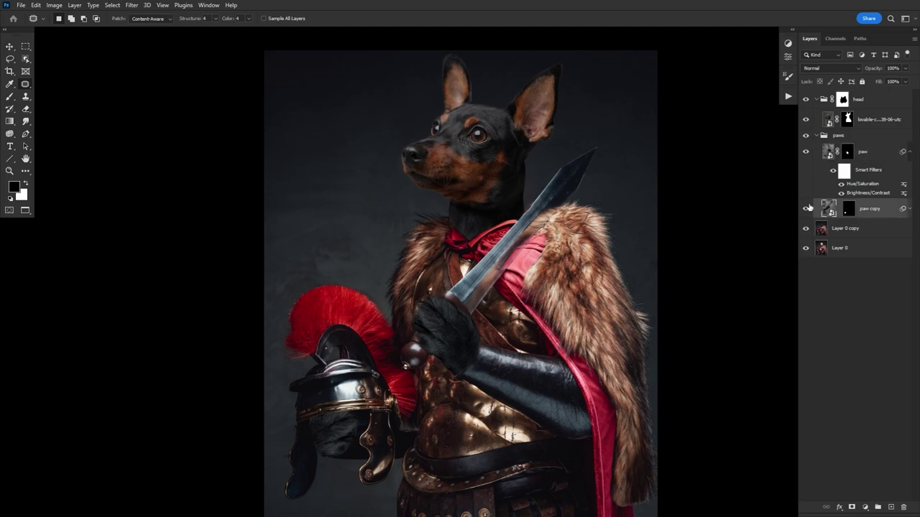
# - Darken the paw copy layer with Brightness/Contrast set to brightness -86 and contrast -50
pyautogui.click(55, 5)
pyautogui.moveTo(61, 30)
pyautogui.click(172, 29)
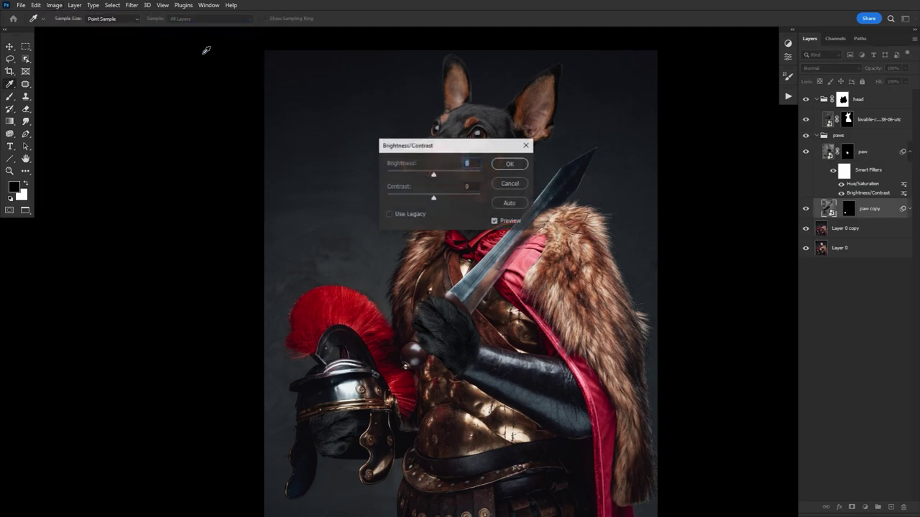
pyautogui.moveTo(434, 175); pyautogui.dragTo(377, 199)
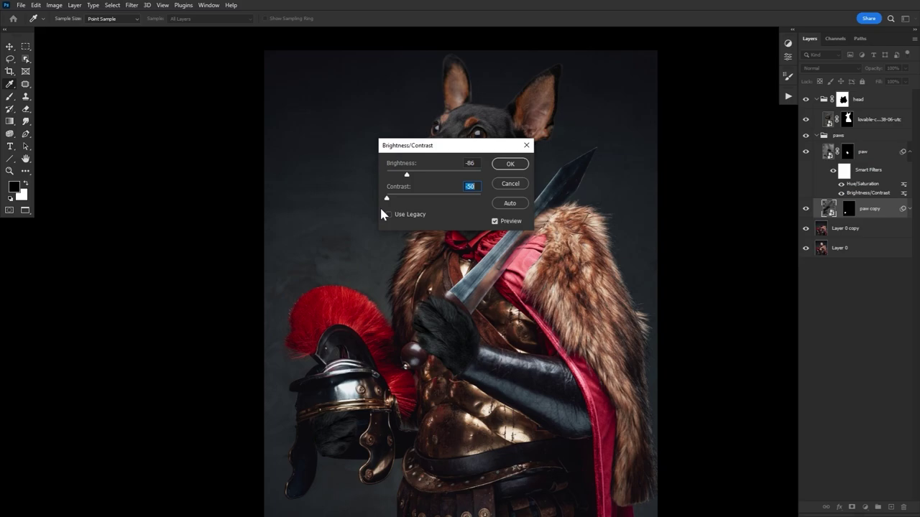
pyautogui.click(512, 164)
# - Apply Brightness/Contrast to the dog head layer with brightness 41 and contrast 30
pyautogui.click(827, 120)
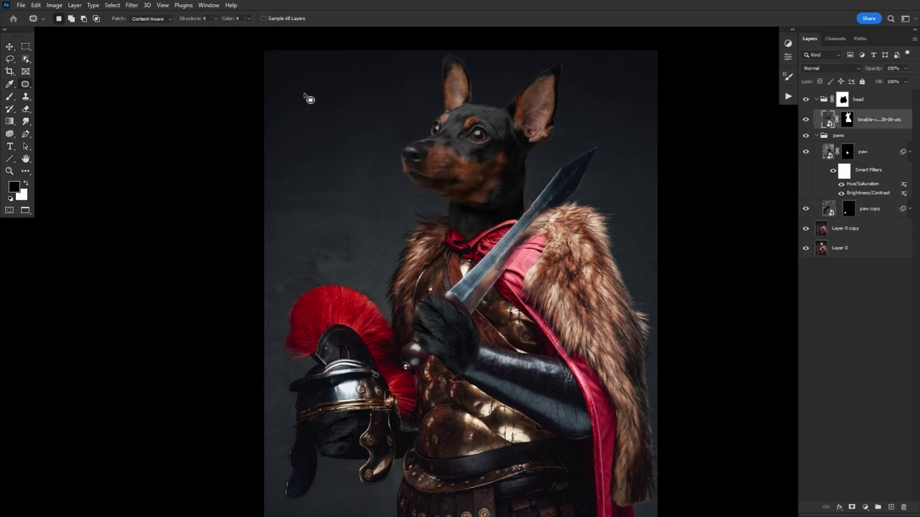
pyautogui.click(52, 6)
pyautogui.moveTo(99, 32)
pyautogui.click(176, 29)
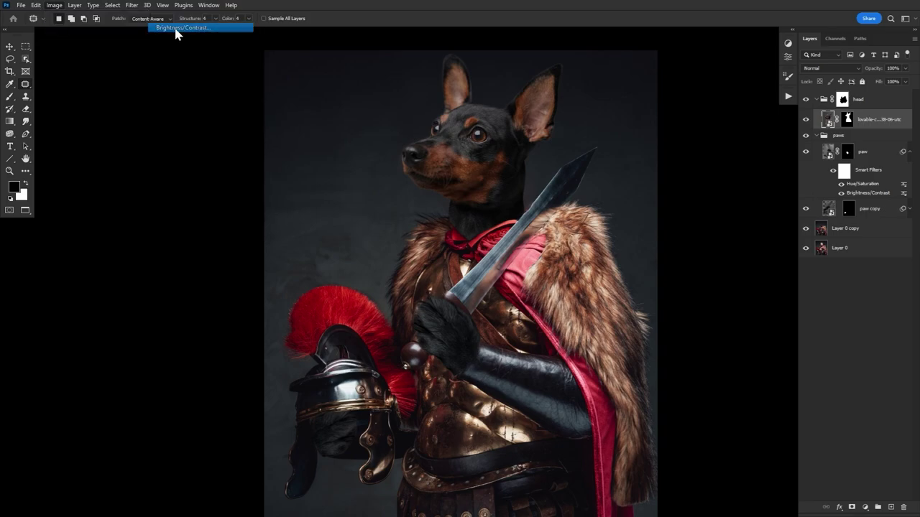
pyautogui.click(450, 178)
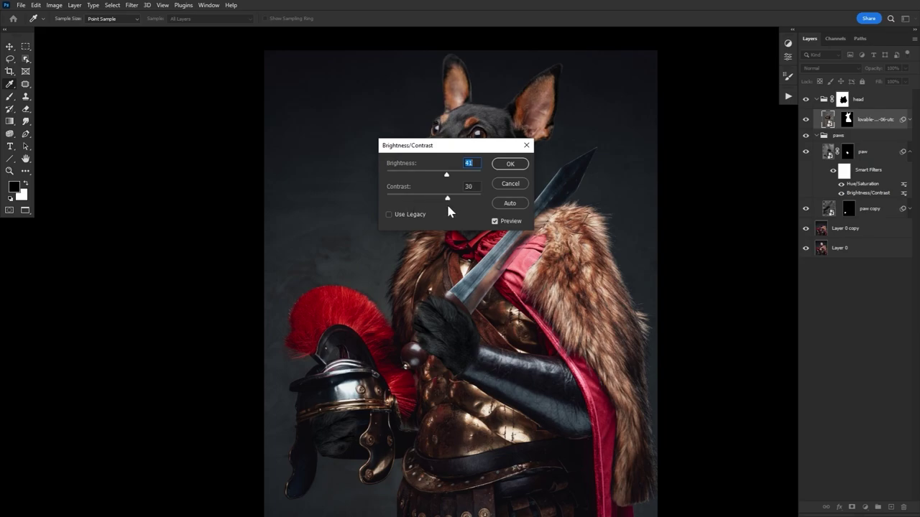
pyautogui.press('Tab')
pyautogui.click(509, 164)
pyautogui.press('j')
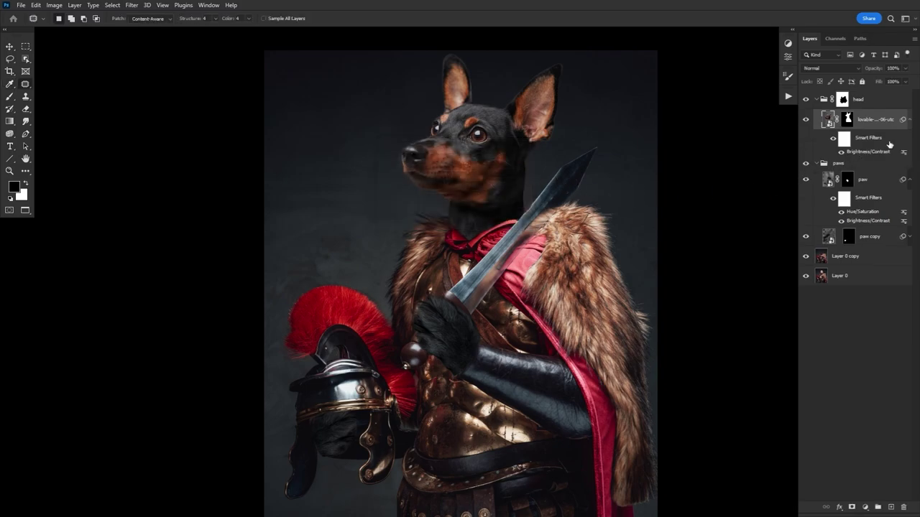
# - Collapse the smart filter lists and add a new empty layer clipped to the dog head layer
pyautogui.click(909, 120)
pyautogui.click(909, 152)
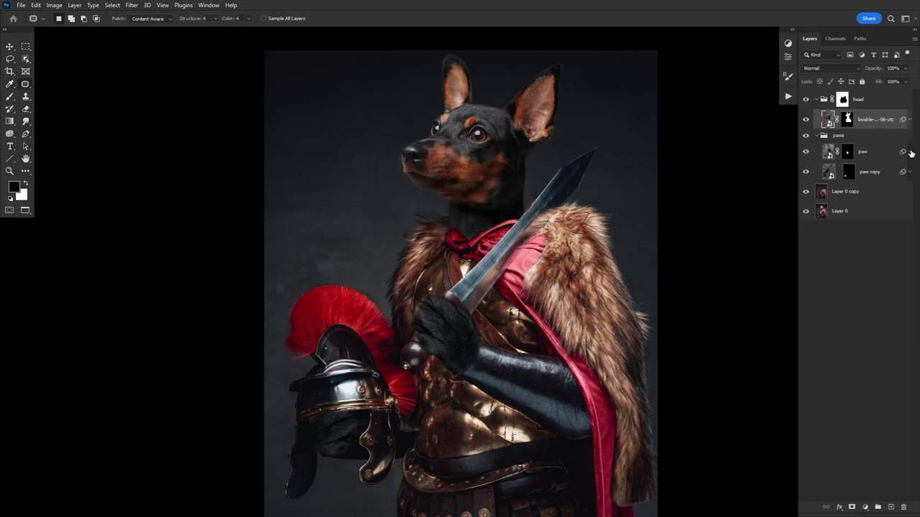
pyautogui.click(892, 507)
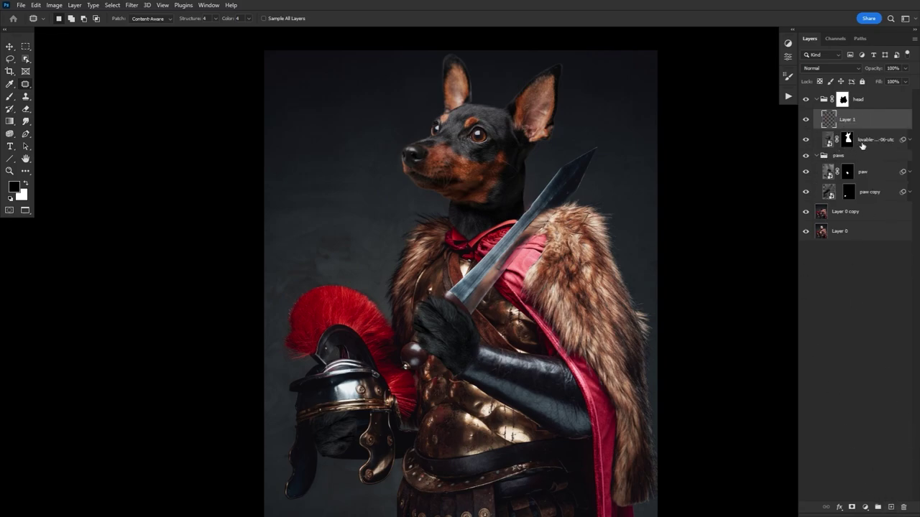
pyautogui.keyDown('alt'); pyautogui.click(876, 125); pyautogui.keyUp('alt')
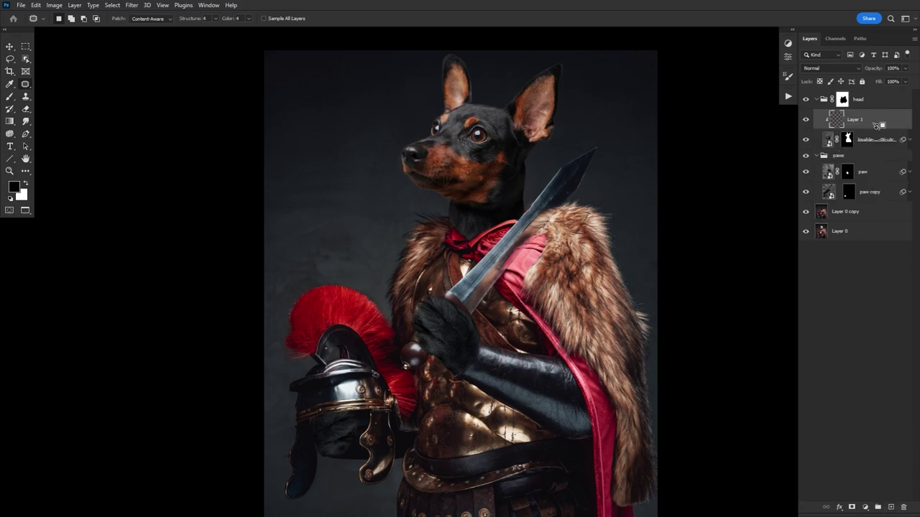
# - Add a new empty layer clipped to the paw layer and another clipped to the paw copy layer
pyautogui.click(876, 174)
pyautogui.click(892, 508)
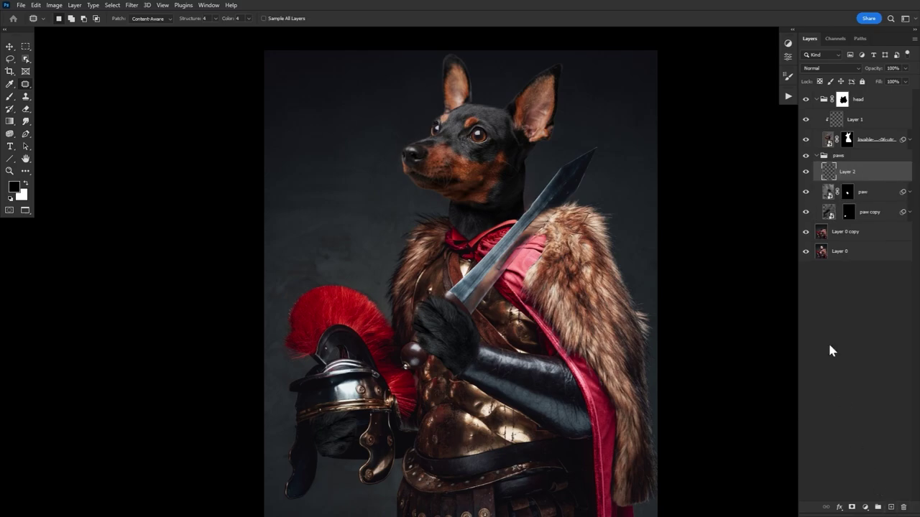
pyautogui.keyDown('alt'); pyautogui.click(877, 179); pyautogui.keyUp('alt')
pyautogui.click(877, 213)
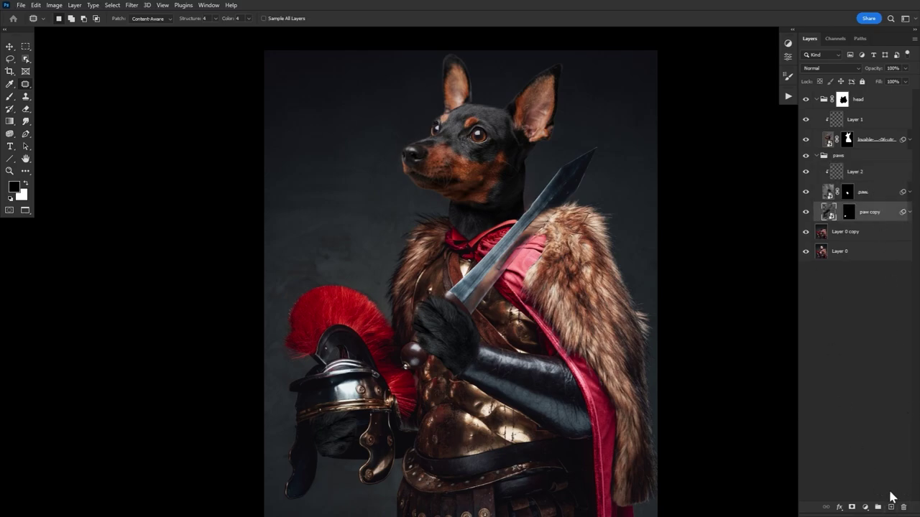
pyautogui.click(890, 507)
pyautogui.keyDown('alt'); pyautogui.click(883, 220); pyautogui.keyUp('alt')
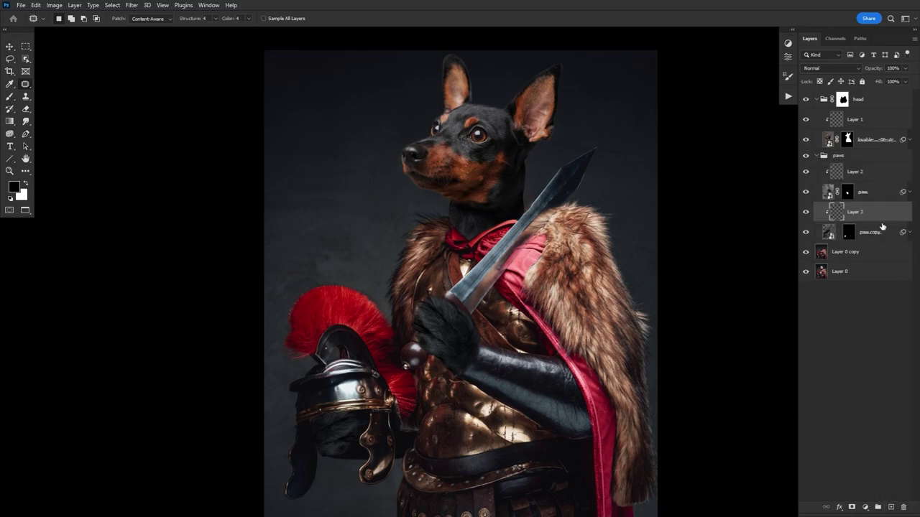
# - Set the three empty clipped layers over the head, paw and paw copy to Overlay blending
pyautogui.keyDown('ctrl'); pyautogui.click(854, 171); pyautogui.keyUp('ctrl')
pyautogui.keyDown('ctrl'); pyautogui.click(855, 119); pyautogui.keyUp('ctrl')
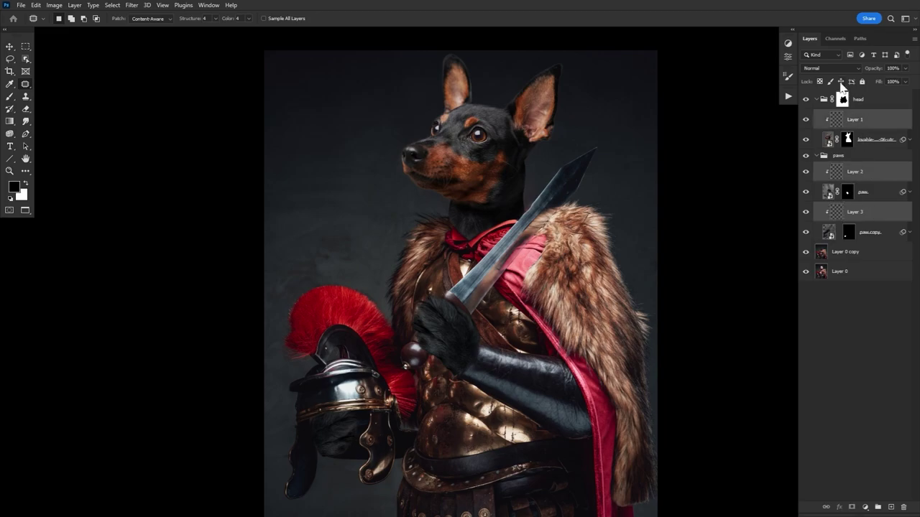
pyautogui.click(830, 67)
pyautogui.click(831, 184)
# - Paint black shading on the head's clipped Overlay layer using a soft round brush, size 600, with 16% flow
pyautogui.click(859, 123)
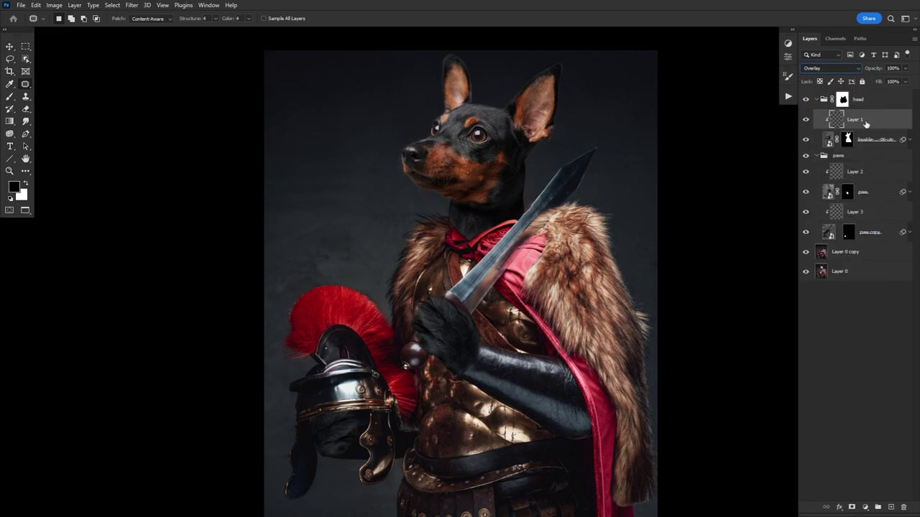
pyautogui.press('b')
pyautogui.click(65, 25)
pyautogui.doubleClick(128, 178)
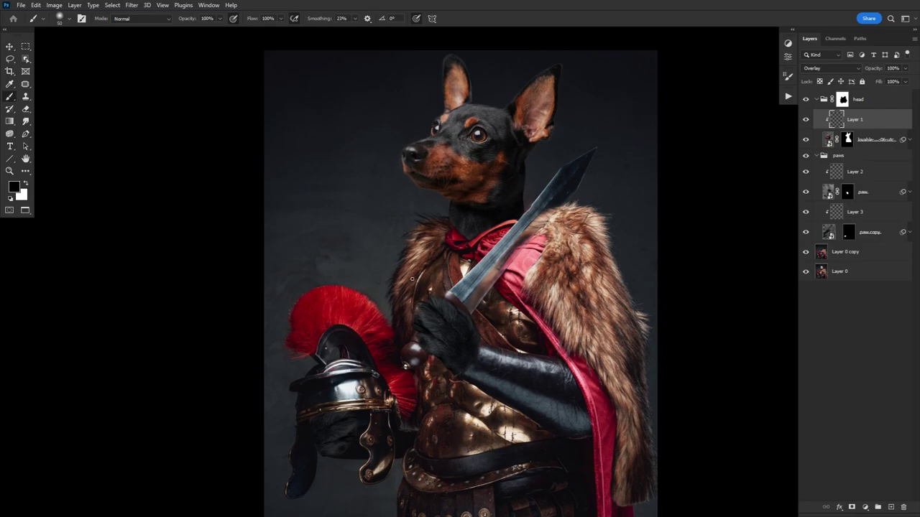
pyautogui.press(']')
pyautogui.press(']')
pyautogui.press(']')
pyautogui.press(']')
pyautogui.press(']')
pyautogui.press(']')
pyautogui.press(']')
pyautogui.press(']')
pyautogui.press(']')
pyautogui.press(']')
pyautogui.press(']')
pyautogui.press(']')
pyautogui.press(']')
pyautogui.press(']')
pyautogui.press(']')
pyautogui.press(']')
pyautogui.press(']')
pyautogui.press(']')
pyautogui.click(509, 273)
pyautogui.moveTo(256, 19); pyautogui.dragTo(251, 19)
pyautogui.moveTo(484, 237)
pyautogui.mouseDown()
pyautogui.moveTo(462, 266)
pyautogui.moveTo(477, 363)
pyautogui.moveTo(444, 407)
pyautogui.mouseUp()
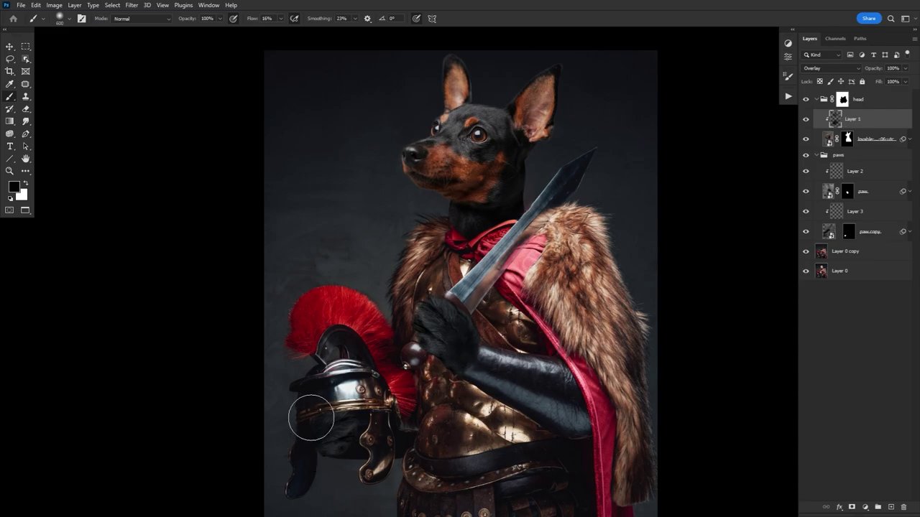
# - Shade both paws with soft black strokes on their clipped Overlay layers, Layer 2 and Layer 3
pyautogui.click(866, 175)
pyautogui.moveTo(502, 333); pyautogui.dragTo(470, 419)
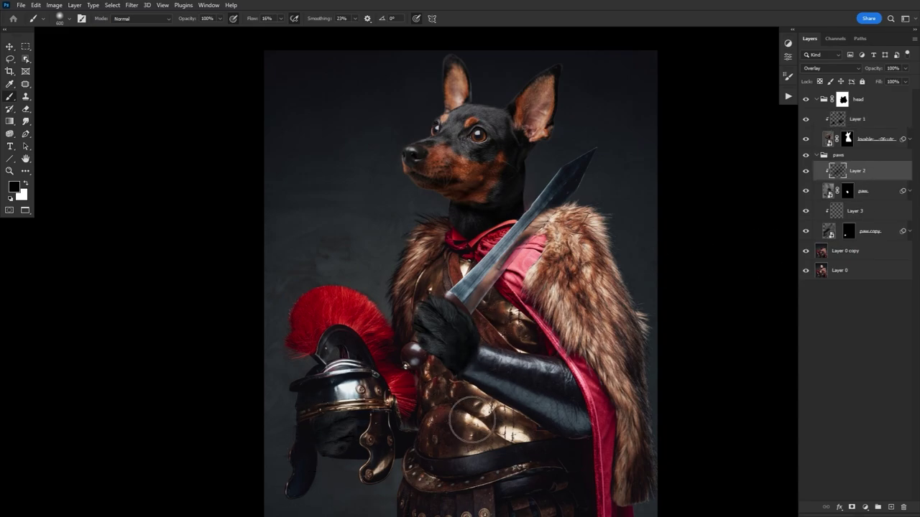
pyautogui.press('[')
pyautogui.press('[')
pyautogui.press('[')
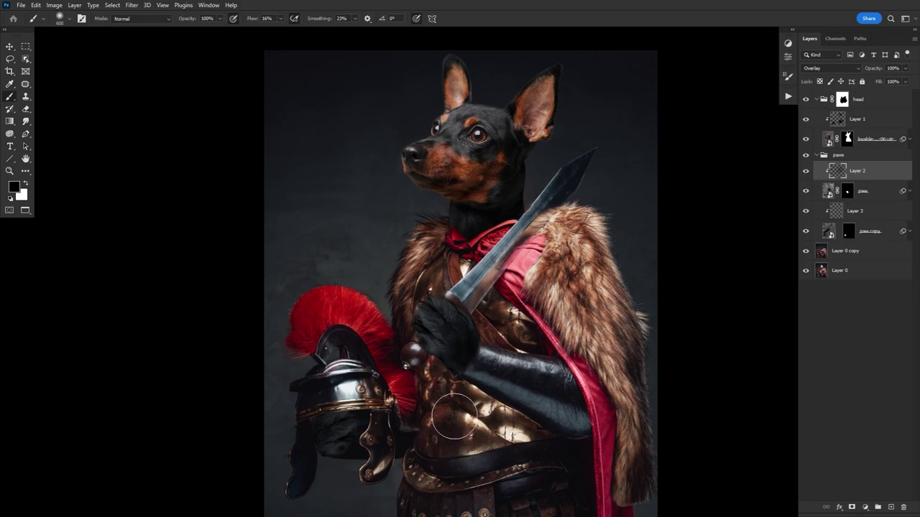
pyautogui.hotkey('alt', '[')
pyautogui.hotkey('alt', '[')
pyautogui.moveTo(322, 423)
pyautogui.mouseDown()
pyautogui.moveTo(327, 406)
pyautogui.moveTo(337, 427)
pyautogui.moveTo(313, 398)
pyautogui.mouseUp()
# - Add a new Overlay layer above the paws group and paint a soft black shadow beside the dog's neck
pyautogui.click(855, 122)
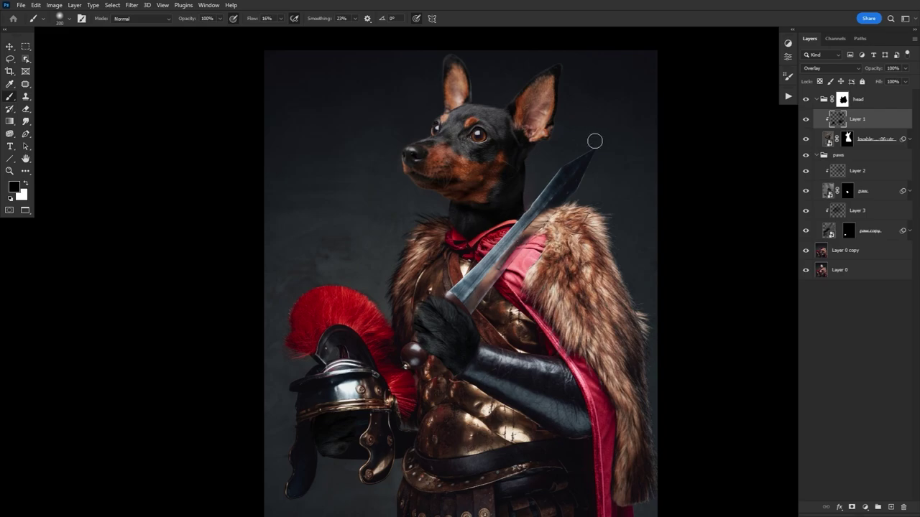
pyautogui.click(870, 159)
pyautogui.hotkey('ctrl', 'shift', 'alt', 'n')
pyautogui.moveTo(831, 171); pyautogui.dragTo(827, 148)
pyautogui.click(820, 68)
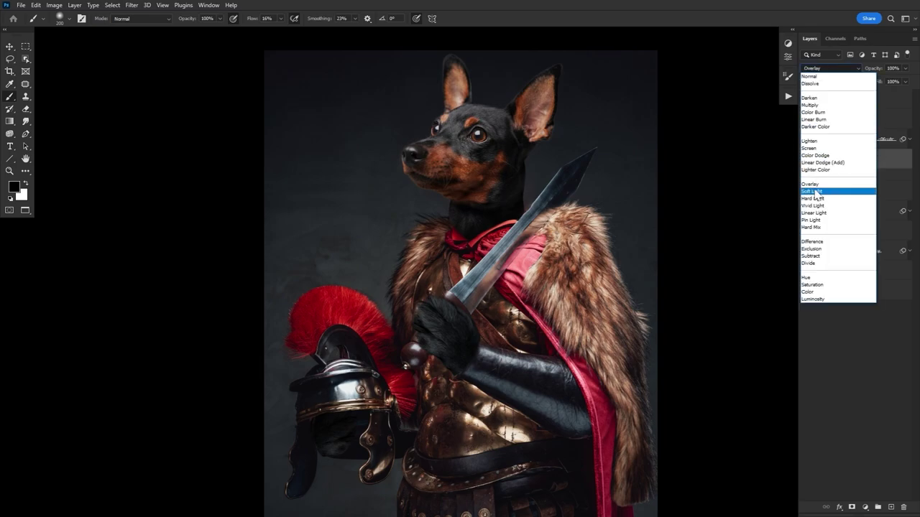
pyautogui.click(815, 184)
pyautogui.press(']')
pyautogui.press(']')
pyautogui.press(']')
pyautogui.press(']')
pyautogui.press(']')
pyautogui.press(']')
pyautogui.press(']')
pyautogui.moveTo(559, 159); pyautogui.dragTo(533, 177)
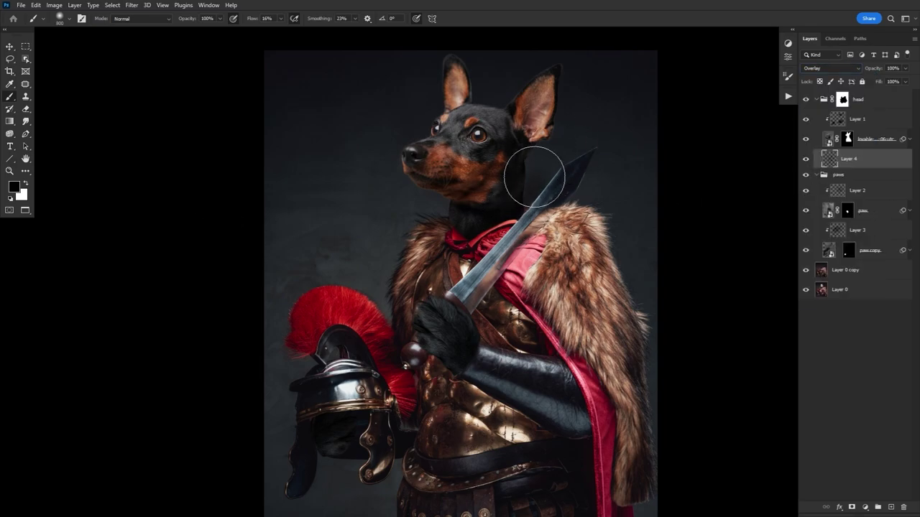
pyautogui.hotkey('ctrl', 'z')
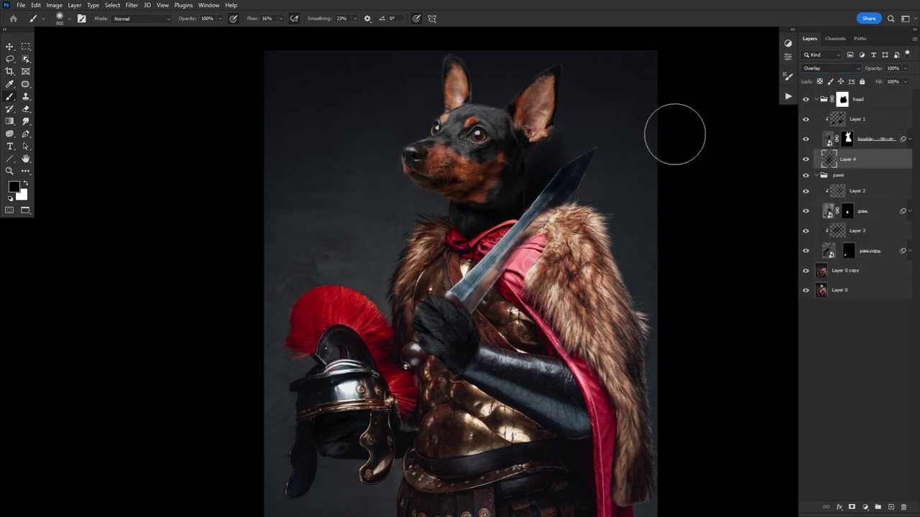
# - Move Layer 4 below the paws group, then soften its shadow with the Eraser and a lower layer opacity
pyautogui.moveTo(848, 159); pyautogui.dragTo(848, 260)
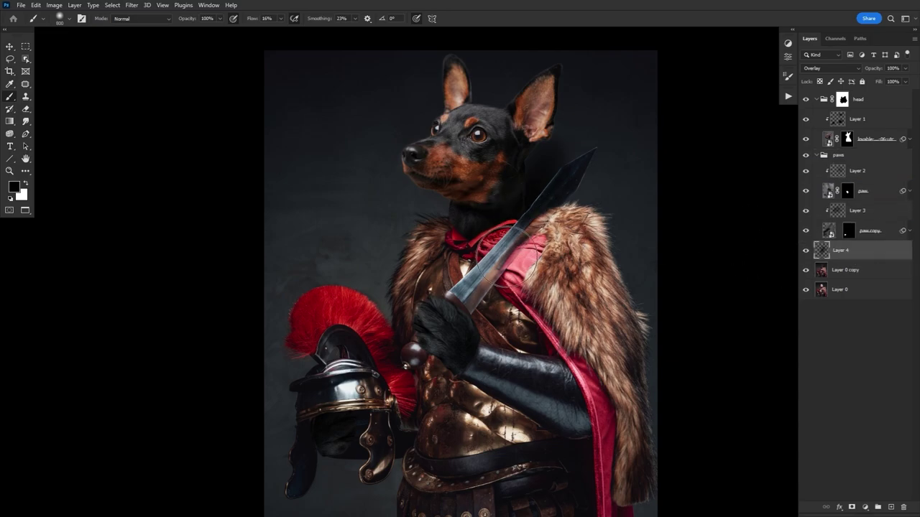
pyautogui.click(26, 108)
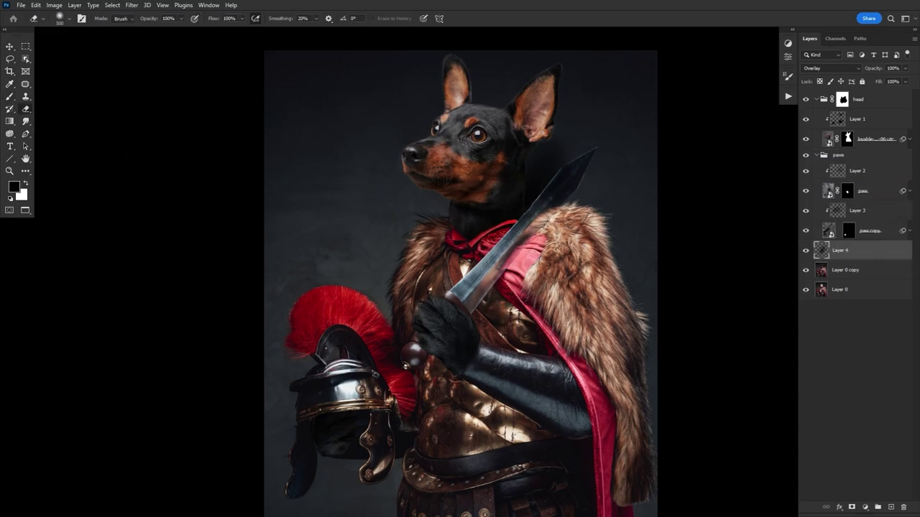
pyautogui.moveTo(882, 72); pyautogui.dragTo(861, 79)
# - Add a new layer clipped directly above the dog head layer and set it to Multiply
pyautogui.click(858, 119)
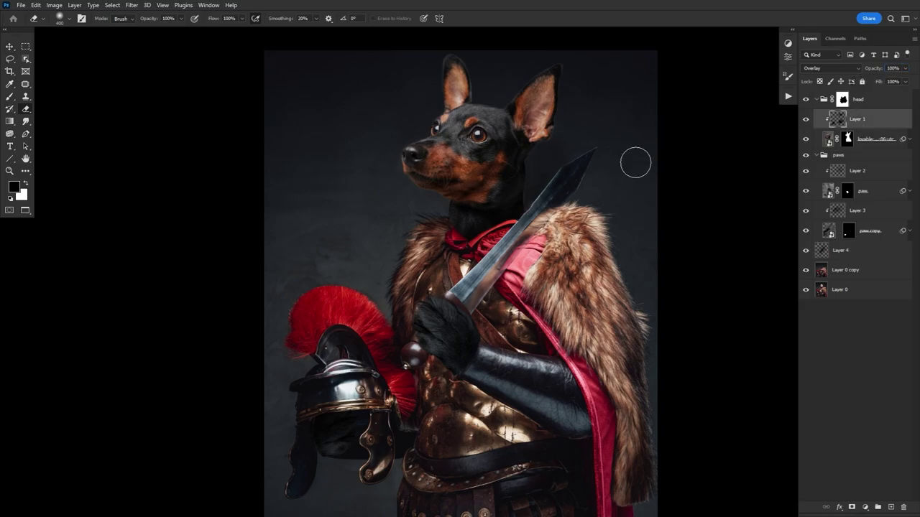
pyautogui.click(878, 140)
pyautogui.click(890, 507)
pyautogui.click(818, 68)
pyautogui.click(815, 105)
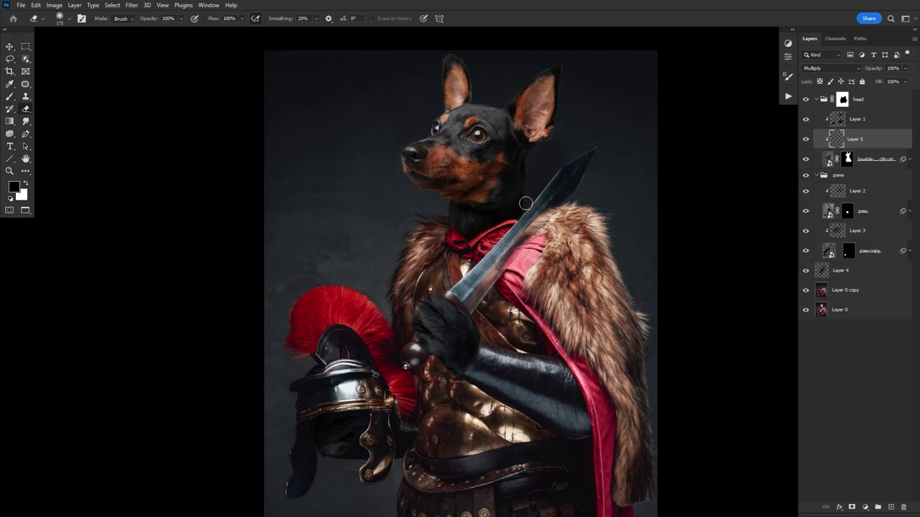
# - Paint a soft black shadow below the ear and down the back of the dog's neck on the Multiply layer
pyautogui.press('b')
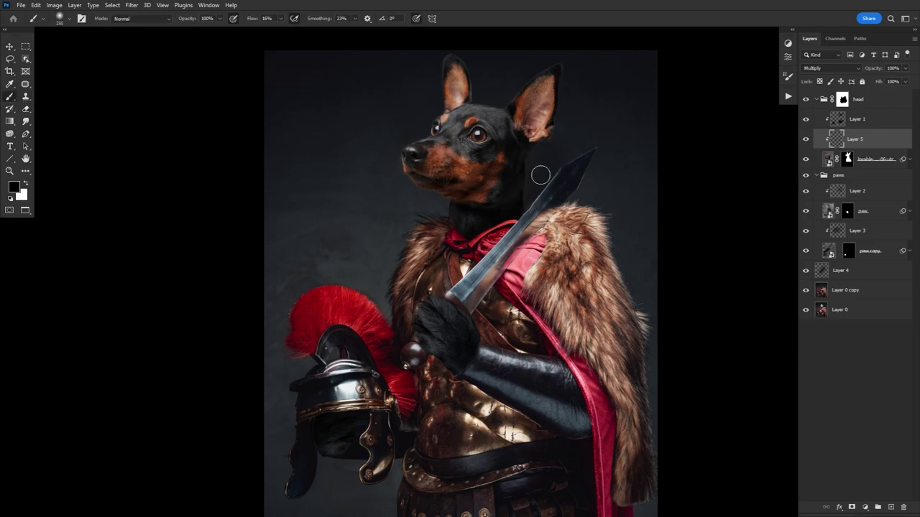
pyautogui.moveTo(530, 156); pyautogui.dragTo(527, 210)
pyautogui.hotkey('ctrl', 'z')
pyautogui.press(']')
pyautogui.press(']')
pyautogui.press(']')
pyautogui.press(']')
pyautogui.press(']')
pyautogui.press(']')
pyautogui.press(']')
pyautogui.press(']')
pyautogui.press(']')
pyautogui.moveTo(552, 138); pyautogui.dragTo(532, 158)
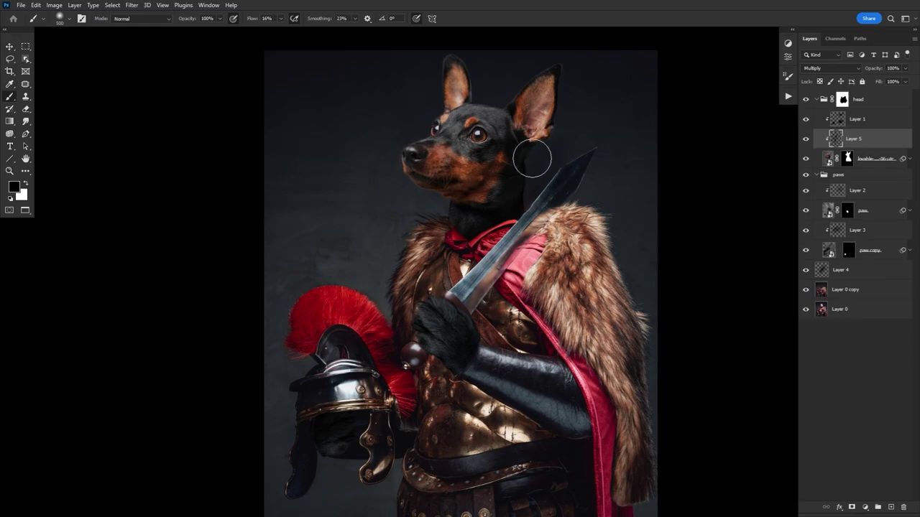
pyautogui.press('[')
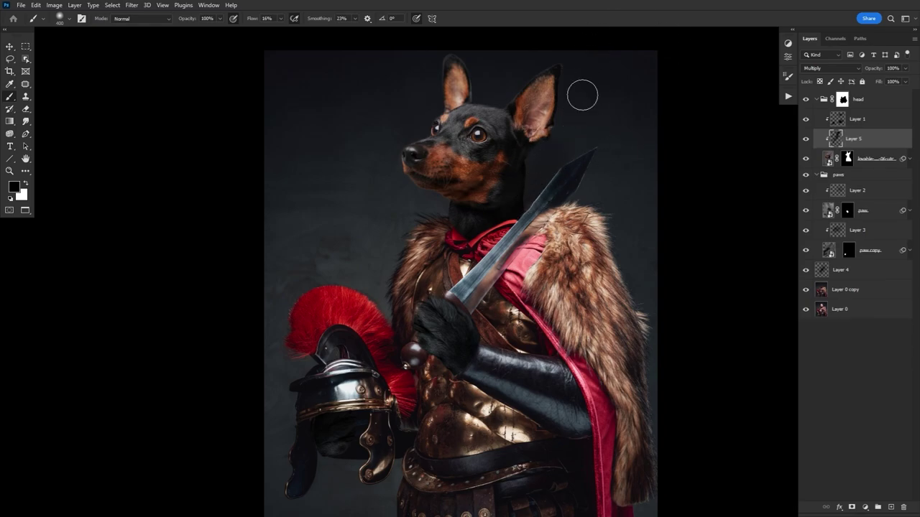
pyautogui.press('[')
pyautogui.press('[')
# - Add a new Multiply layer above Layer 4 and paint a shadow on the red scarf beneath the dog's neck
pyautogui.click(859, 271)
pyautogui.click(891, 507)
pyautogui.click(830, 68)
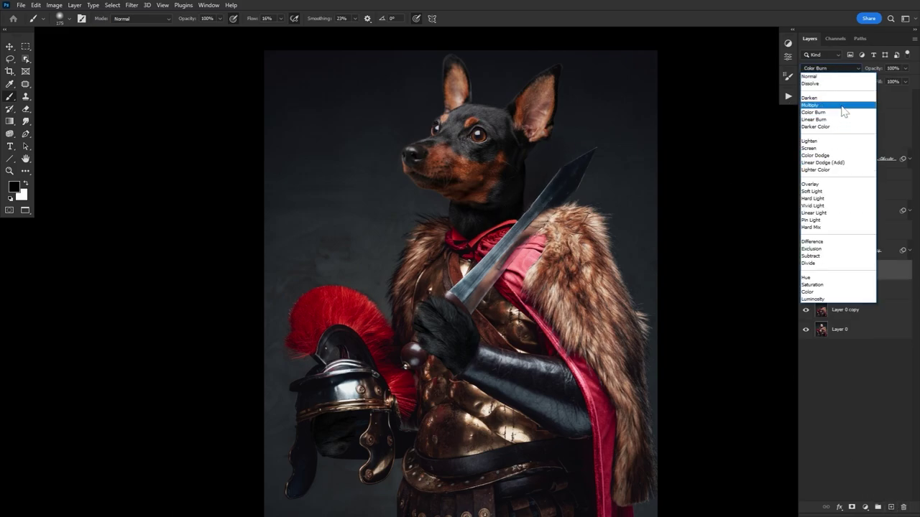
pyautogui.click(827, 108)
pyautogui.moveTo(504, 232); pyautogui.dragTo(513, 219)
pyautogui.press('[')
pyautogui.press('[')
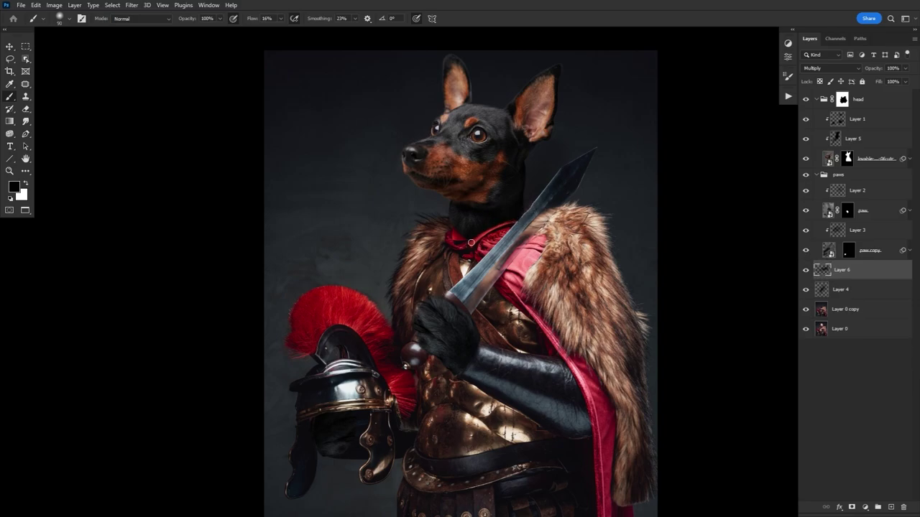
# - Paint black shadows on Layer 6 around the paw gripping the sword and the paw inside the helmet
pyautogui.press(']')
pyautogui.press(']')
pyautogui.press(']')
pyautogui.press(']')
pyautogui.press(']')
pyautogui.press(']')
pyautogui.press(']')
pyautogui.press(']')
pyautogui.press(']')
pyautogui.press(']')
pyautogui.press(']')
pyautogui.press(']')
pyautogui.press(']')
pyautogui.press(']')
pyautogui.press('[')
pyautogui.moveTo(452, 360)
pyautogui.mouseDown()
pyautogui.moveTo(440, 357)
pyautogui.moveTo(452, 371)
pyautogui.mouseUp()
pyautogui.moveTo(335, 444); pyautogui.dragTo(355, 423)
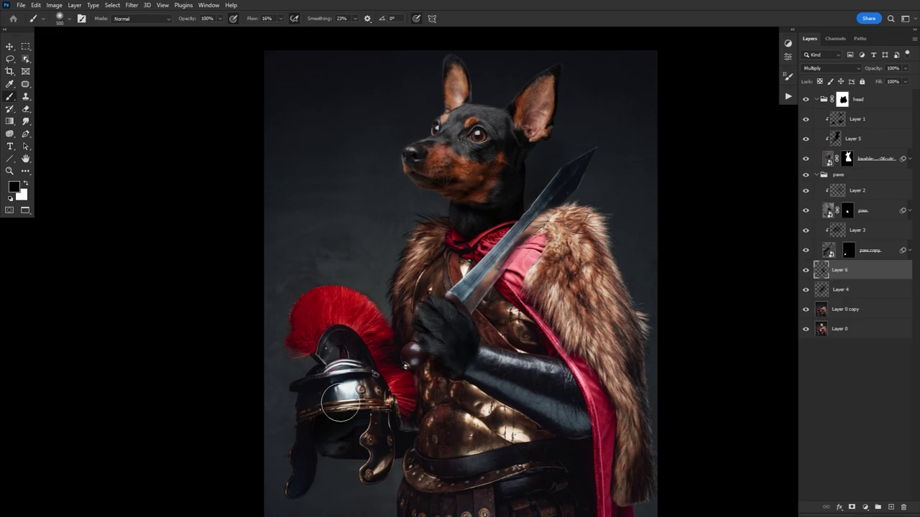
pyautogui.press(']')
pyautogui.press(']')
pyautogui.press(']')
pyautogui.press('[')
pyautogui.press('[')
pyautogui.press('[')
pyautogui.press('[')
pyautogui.press('[')
pyautogui.press('[')
pyautogui.press('[')
pyautogui.press('[')
pyautogui.press('[')
pyautogui.press('[')
# - Add a new layer above the head group and set it to Overlay
pyautogui.click(862, 102)
pyautogui.click(891, 507)
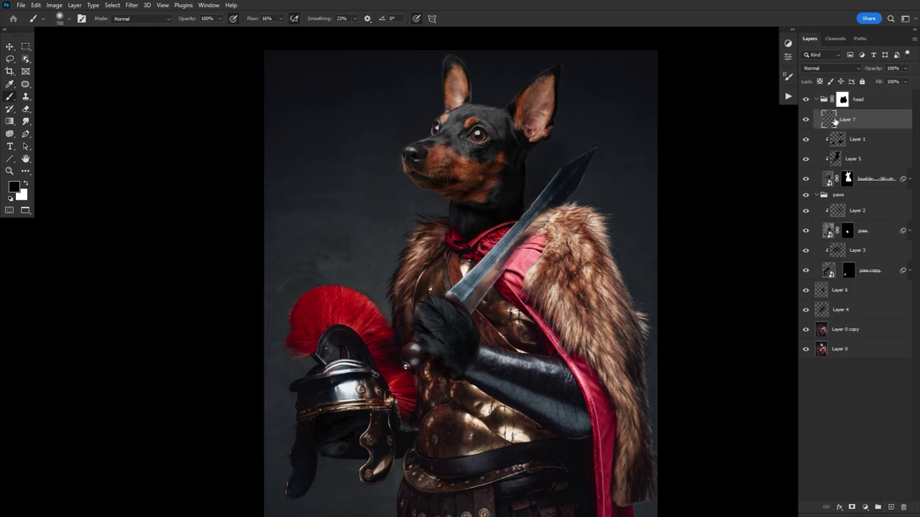
pyautogui.moveTo(834, 122); pyautogui.dragTo(837, 96)
pyautogui.click(830, 67)
pyautogui.click(838, 181)
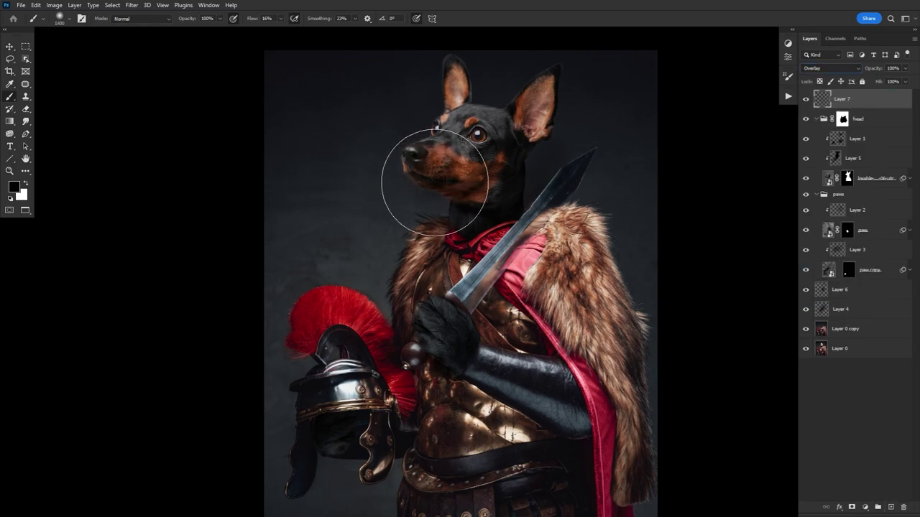
# - Switch the foreground colour to white and paint a large soft highlight near the dog's muzzle on Layer 7
pyautogui.click(27, 184)
pyautogui.press(']')
pyautogui.press(']')
pyautogui.press(']')
pyautogui.press(']')
pyautogui.press(']')
pyautogui.press(']')
pyautogui.press(']')
pyautogui.click(431, 190)
pyautogui.press('[')
pyautogui.press('[')
pyautogui.press('[')
pyautogui.press('[')
pyautogui.press('[')
pyautogui.press('[')
pyautogui.press('[')
pyautogui.press('[')
pyautogui.press('[')
pyautogui.press('[')
pyautogui.press('[')
# - Move Layer 7 directly above Layer 0 copy and paint a soft white glow in the background behind the dog's head
pyautogui.moveTo(874, 105); pyautogui.dragTo(880, 316)
pyautogui.click(423, 201)
pyautogui.press(']')
pyautogui.press(']')
pyautogui.press(']')
pyautogui.press(']')
pyautogui.click(425, 210)
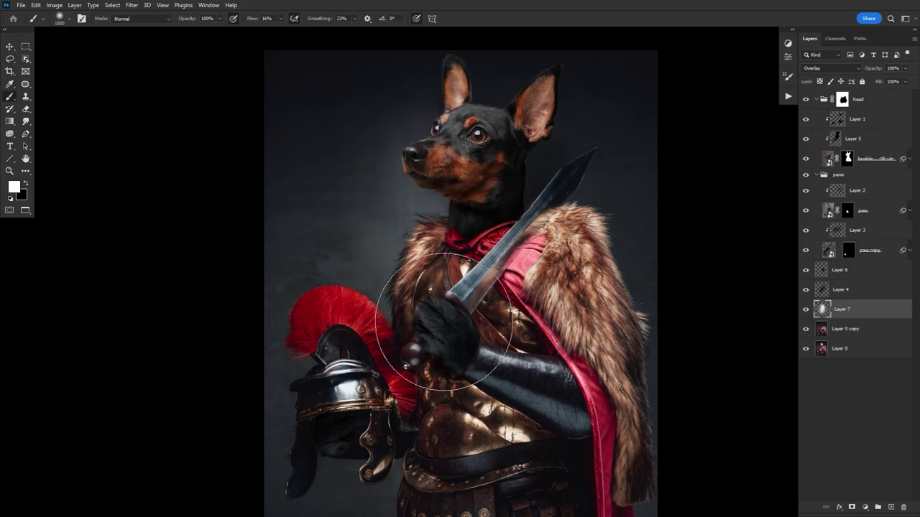
pyautogui.hotkey('ctrl', 'z')
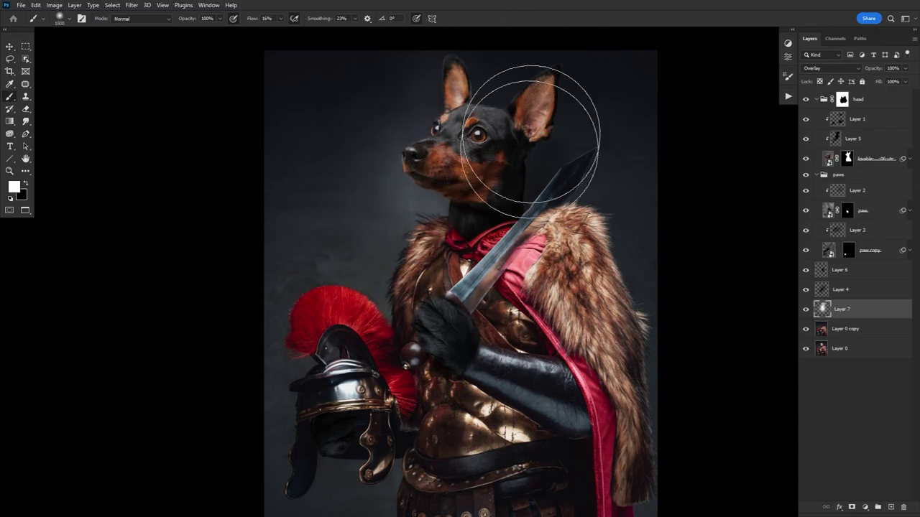
pyautogui.press('[')
pyautogui.press('[')
pyautogui.press('[')
# - Paint soft black shading on Layer 6 around the sword blade and chest, enlarging the brush to 1700 px, and compare with the layer hidden
pyautogui.click(840, 269)
pyautogui.press('x')
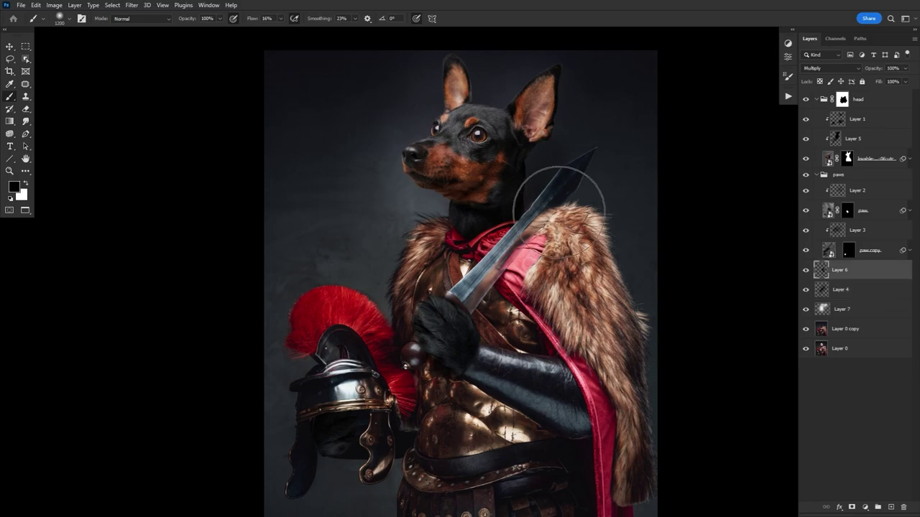
pyautogui.moveTo(561, 169); pyautogui.dragTo(526, 174)
pyautogui.press(']')
pyautogui.press(']')
pyautogui.press(']')
pyautogui.press(']')
pyautogui.press(']')
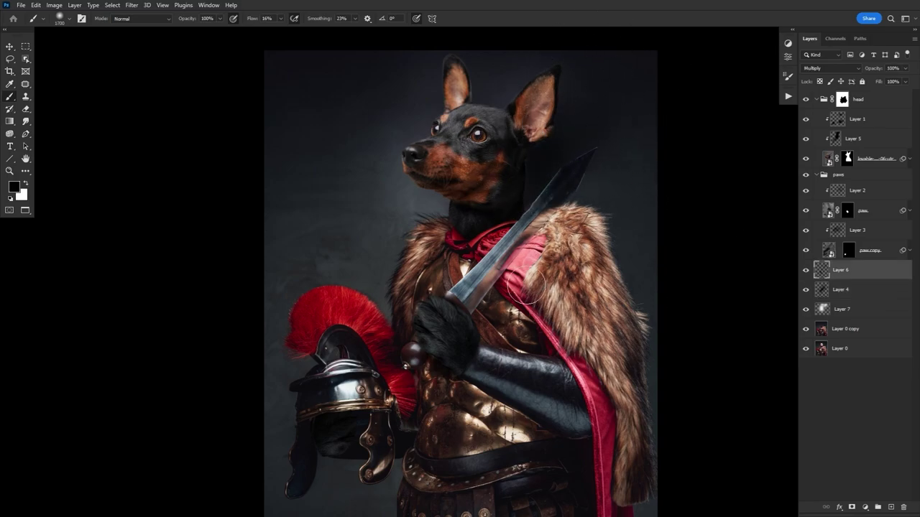
pyautogui.press(']')
pyautogui.press(']')
pyautogui.press(']')
pyautogui.press(']')
pyautogui.press(']')
pyautogui.press(']')
pyautogui.press(']')
pyautogui.press(']')
pyautogui.press(']')
pyautogui.press(']')
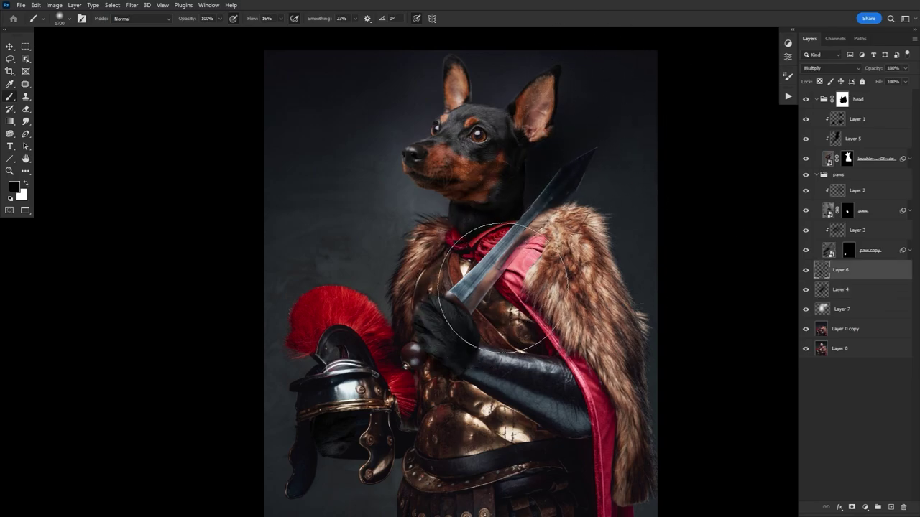
pyautogui.click(806, 271)
pyautogui.click(806, 271)
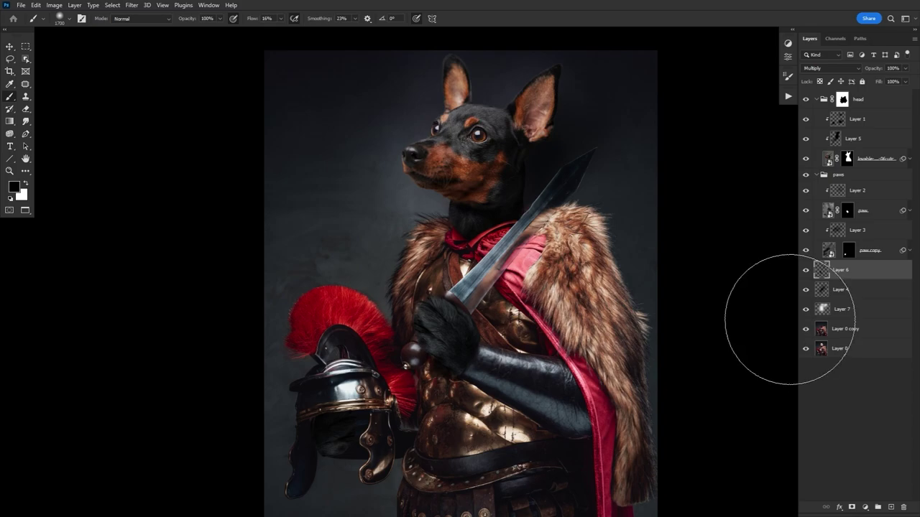
# - Add a Curves adjustment above Layer 0 copy and darken it with an RGB point at input 65, output 48
pyautogui.click(877, 336)
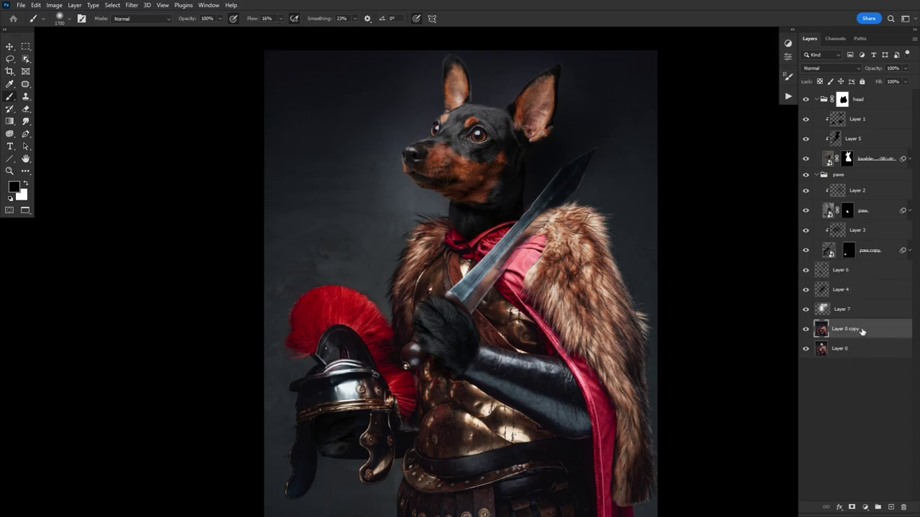
pyautogui.click(787, 56)
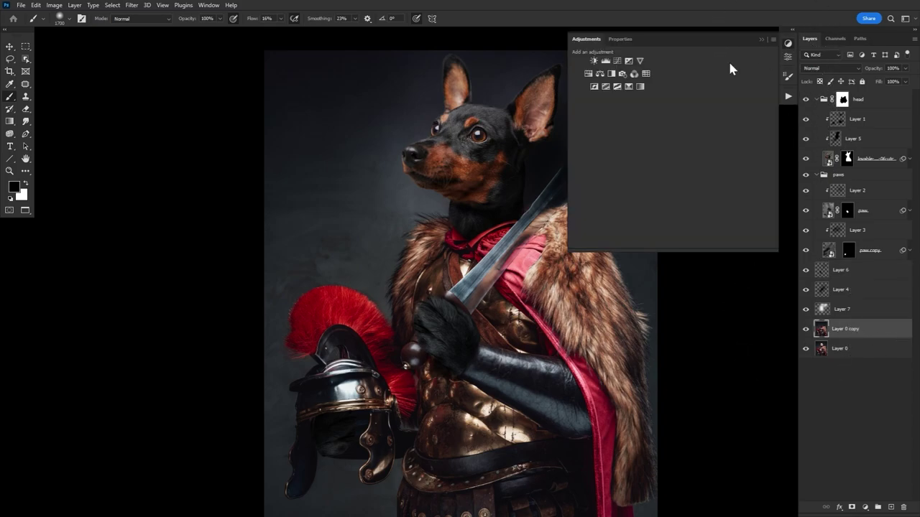
pyautogui.click(615, 61)
pyautogui.click(872, 357)
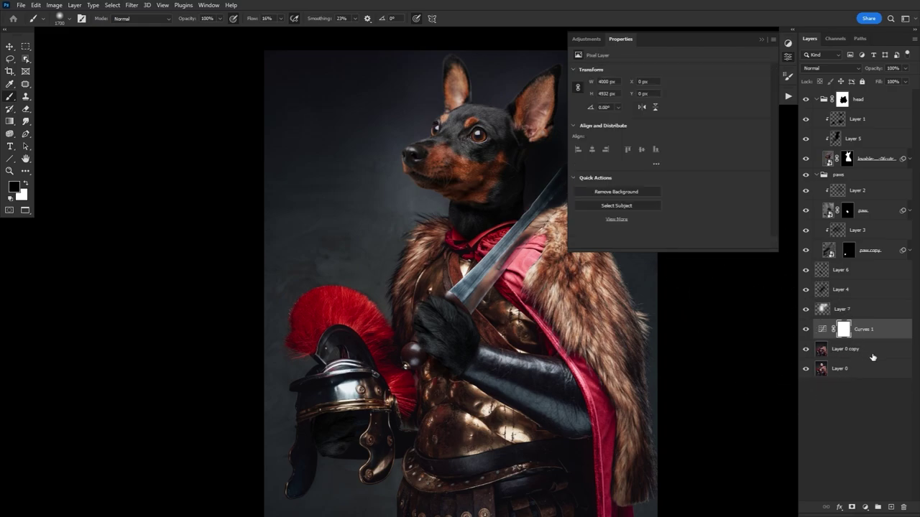
pyautogui.click(888, 332)
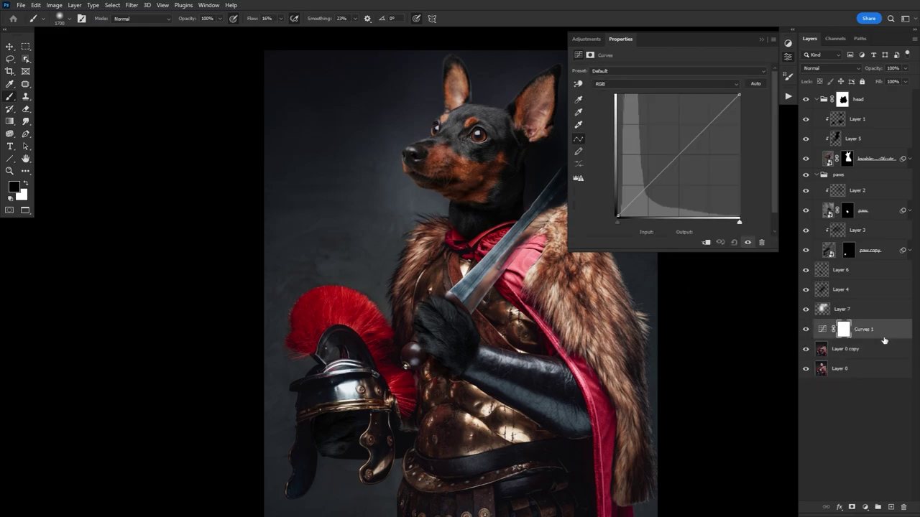
pyautogui.moveTo(647, 188); pyautogui.dragTo(649, 193)
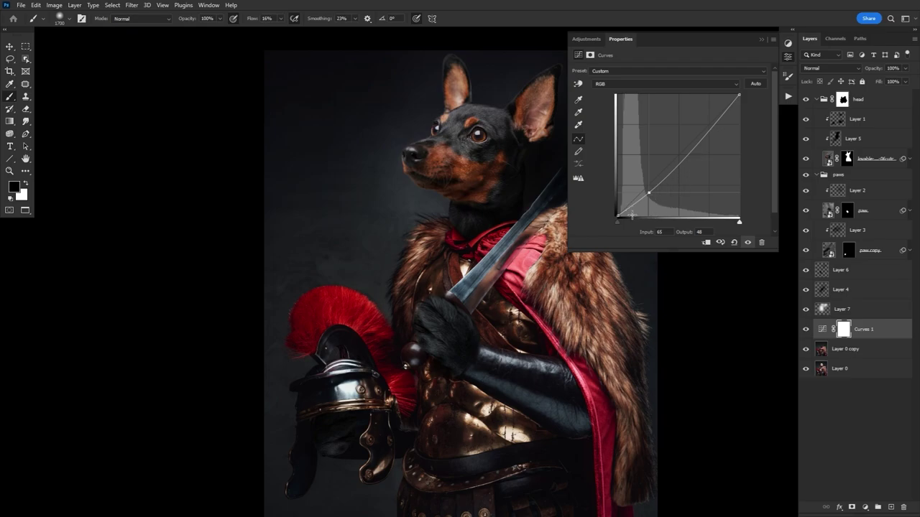
# - Paint black on the Curves 1 mask around the dog's head and the upper chest to remove the darkening there
pyautogui.click(789, 60)
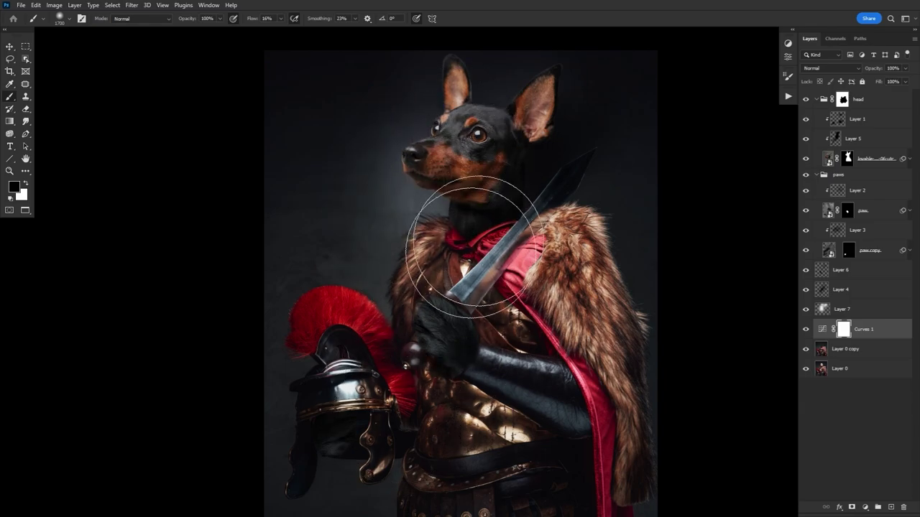
pyautogui.moveTo(440, 140)
pyautogui.mouseDown()
pyautogui.moveTo(481, 245)
pyautogui.moveTo(478, 287)
pyautogui.moveTo(454, 259)
pyautogui.moveTo(513, 387)
pyautogui.moveTo(442, 306)
pyautogui.moveTo(451, 335)
pyautogui.moveTo(393, 323)
pyautogui.moveTo(448, 198)
pyautogui.moveTo(454, 136)
pyautogui.moveTo(431, 155)
pyautogui.moveTo(408, 281)
pyautogui.moveTo(416, 253)
pyautogui.moveTo(376, 243)
pyautogui.moveTo(453, 327)
pyautogui.moveTo(439, 317)
pyautogui.moveTo(398, 174)
pyautogui.moveTo(352, 159)
pyautogui.moveTo(377, 236)
pyautogui.moveTo(458, 307)
pyautogui.mouseUp()
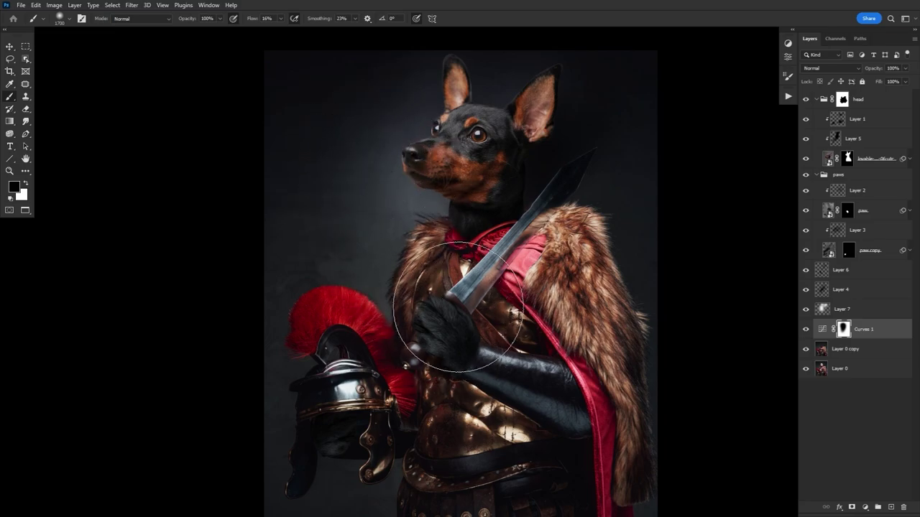
# - Add a new layer above the head group in Soft Light mode at 35% opacity and switch the foreground colour to white
pyautogui.click(888, 104)
pyautogui.click(891, 508)
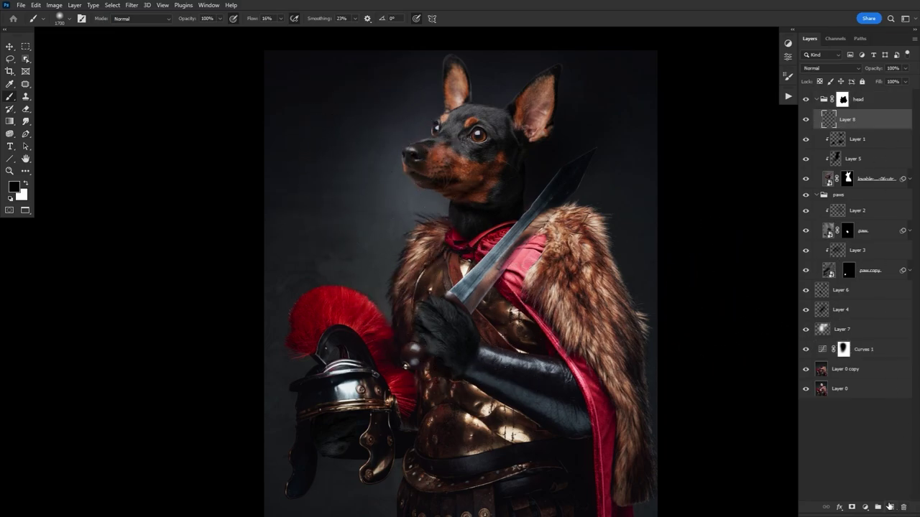
pyautogui.moveTo(851, 120); pyautogui.dragTo(882, 94)
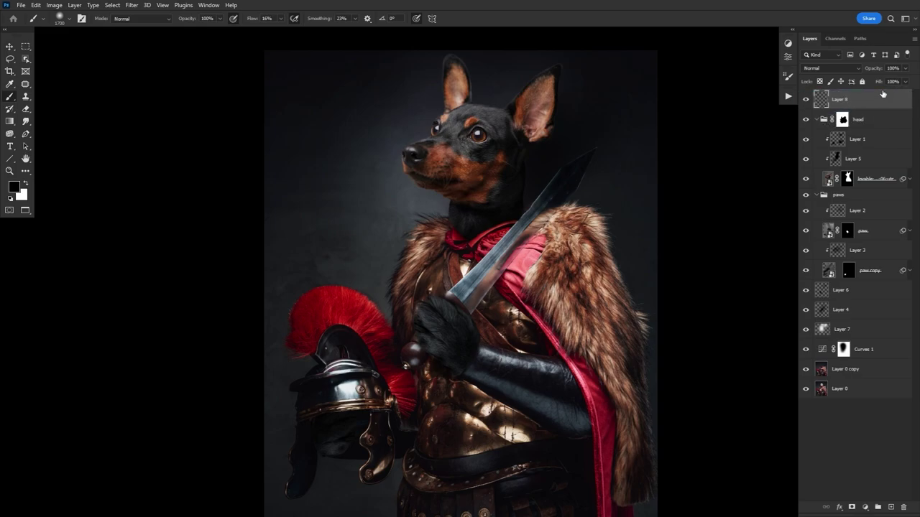
pyautogui.click(836, 67)
pyautogui.click(825, 196)
pyautogui.click(27, 184)
pyautogui.moveTo(878, 69); pyautogui.dragTo(845, 74)
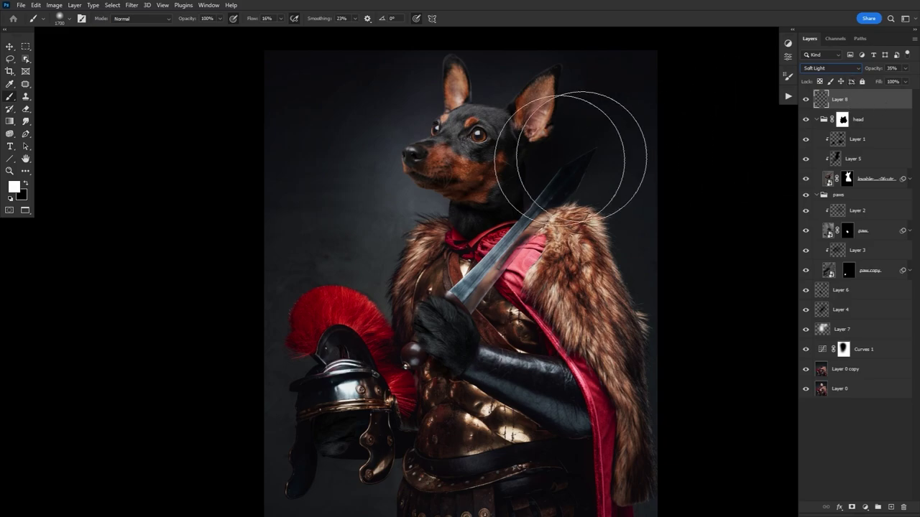
# - Paint a soft white glow on Layer 8 over the dog's face and chest, enlarging the brush to 2200 px, and compare its effect
pyautogui.moveTo(434, 165)
pyautogui.mouseDown()
pyautogui.moveTo(468, 132)
pyautogui.moveTo(443, 142)
pyautogui.moveTo(396, 228)
pyautogui.moveTo(428, 129)
pyautogui.mouseUp()
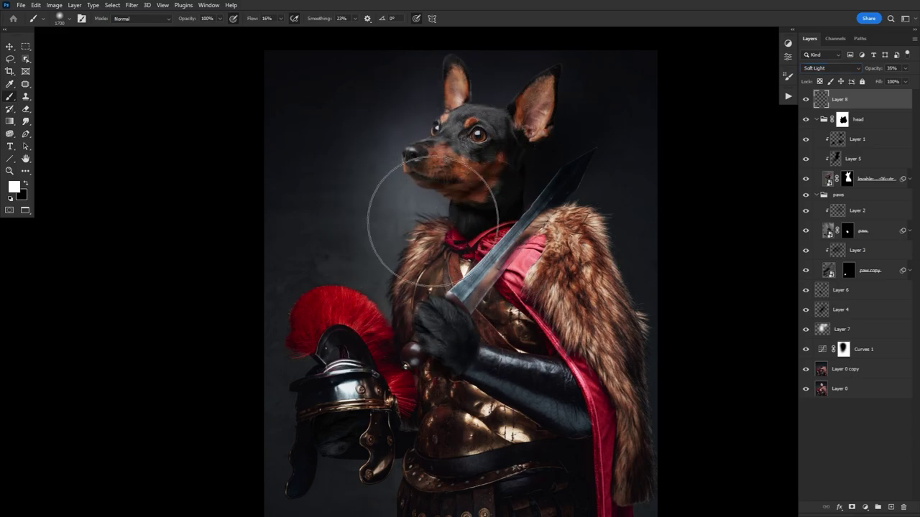
pyautogui.moveTo(474, 100)
pyautogui.mouseDown()
pyautogui.moveTo(418, 298)
pyautogui.moveTo(519, 370)
pyautogui.moveTo(412, 225)
pyautogui.moveTo(429, 319)
pyautogui.moveTo(443, 162)
pyautogui.moveTo(410, 134)
pyautogui.mouseUp()
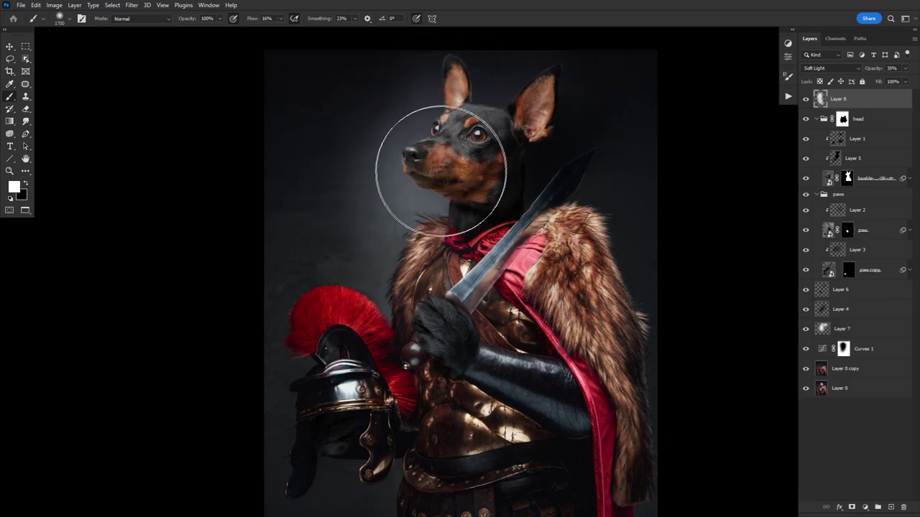
pyautogui.press(']')
pyautogui.press(']')
pyautogui.press(']')
pyautogui.press(']')
pyautogui.moveTo(432, 151)
pyautogui.mouseDown()
pyautogui.moveTo(452, 314)
pyautogui.moveTo(398, 285)
pyautogui.moveTo(418, 263)
pyautogui.moveTo(427, 328)
pyautogui.moveTo(449, 238)
pyautogui.moveTo(404, 185)
pyautogui.moveTo(390, 127)
pyautogui.moveTo(455, 349)
pyautogui.moveTo(434, 425)
pyautogui.moveTo(455, 373)
pyautogui.moveTo(448, 266)
pyautogui.moveTo(459, 122)
pyautogui.moveTo(410, 176)
pyautogui.moveTo(429, 271)
pyautogui.moveTo(406, 281)
pyautogui.moveTo(443, 193)
pyautogui.moveTo(412, 199)
pyautogui.moveTo(503, 293)
pyautogui.moveTo(395, 167)
pyautogui.moveTo(435, 171)
pyautogui.moveTo(489, 97)
pyautogui.moveTo(605, 113)
pyautogui.moveTo(478, 100)
pyautogui.moveTo(451, 176)
pyautogui.moveTo(357, 213)
pyautogui.moveTo(501, 193)
pyautogui.moveTo(374, 267)
pyautogui.moveTo(463, 221)
pyautogui.moveTo(544, 305)
pyautogui.mouseUp()
pyautogui.press(']')
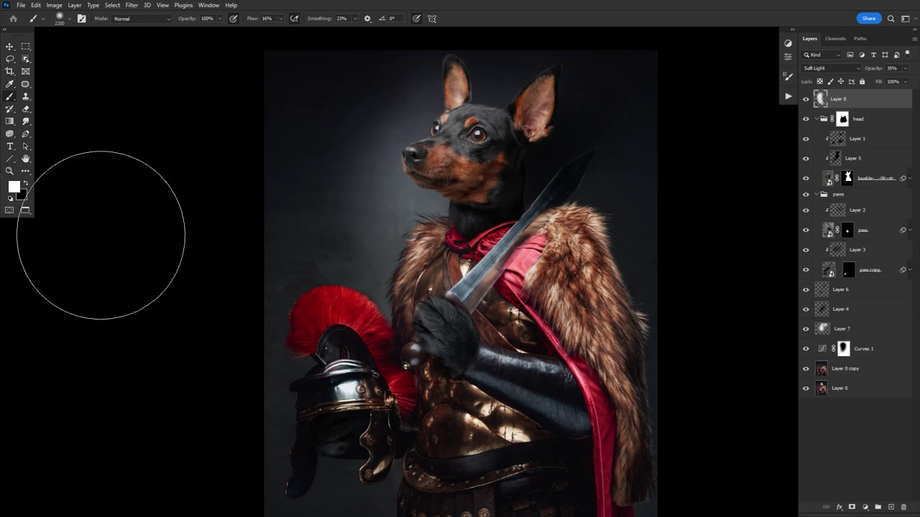
pyautogui.click(807, 100)
pyautogui.click(806, 101)
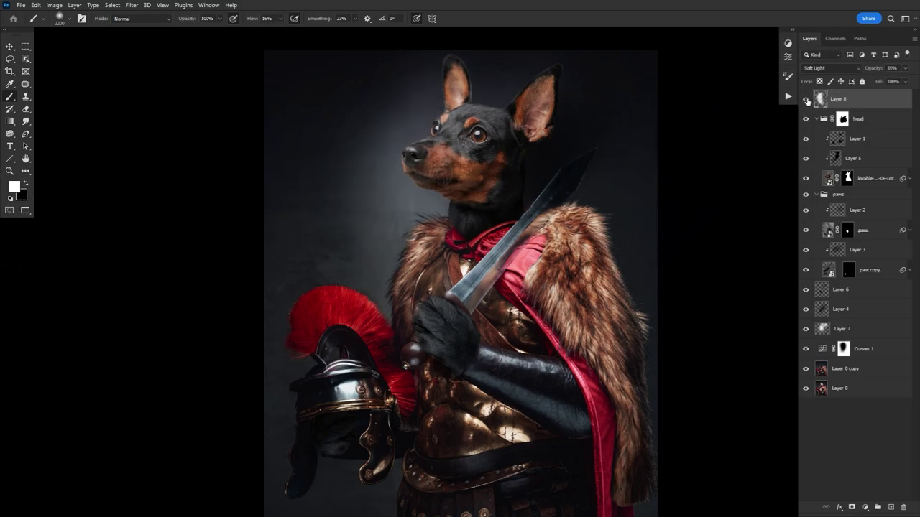
# - Add another layer above Layer 8 in Soft Light mode at 48% opacity and switch the foreground colour to black
pyautogui.click(890, 507)
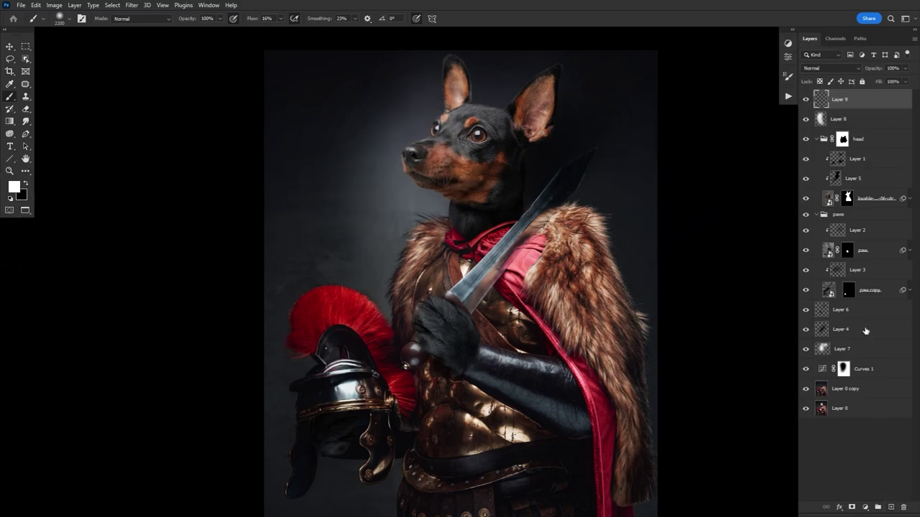
pyautogui.click(824, 68)
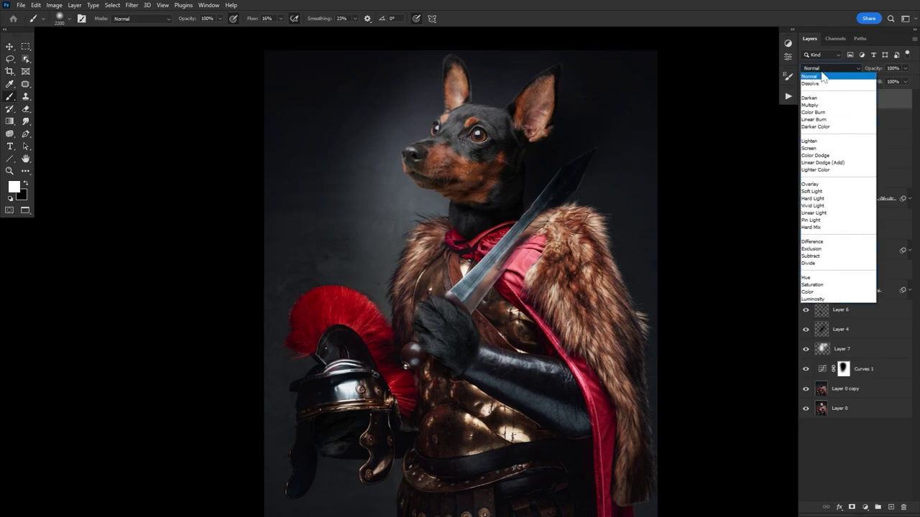
pyautogui.click(837, 190)
pyautogui.moveTo(873, 72)
pyautogui.mouseDown()
pyautogui.moveTo(857, 72)
pyautogui.moveTo(865, 79)
pyautogui.mouseUp()
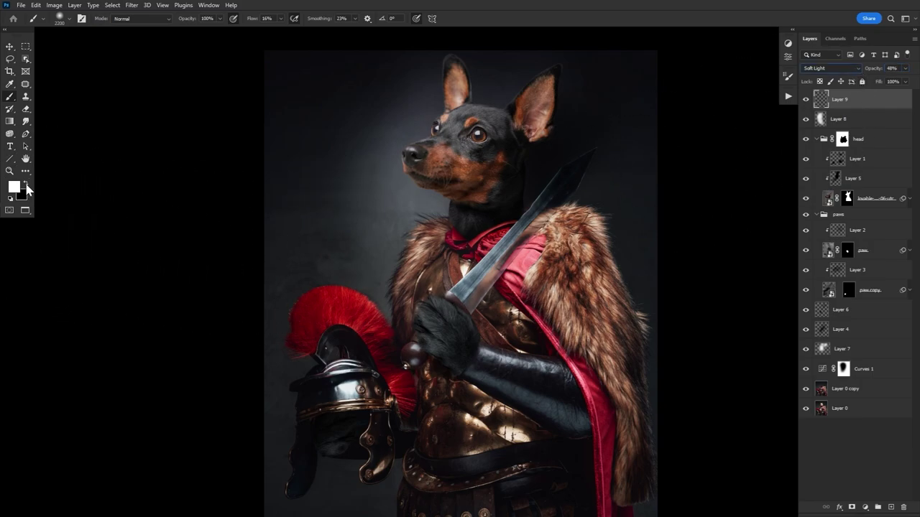
pyautogui.click(26, 185)
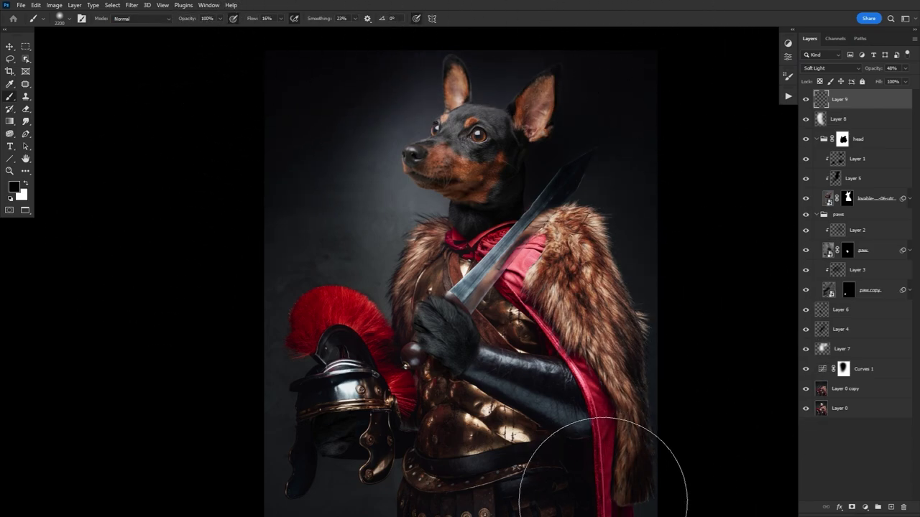
# - Paint a black vignette on Layer 9 along the edges and corners of the picture with the 2200 px soft brush
pyautogui.moveTo(677, 450)
pyautogui.mouseDown()
pyautogui.moveTo(611, 298)
pyautogui.moveTo(604, 307)
pyautogui.mouseUp()
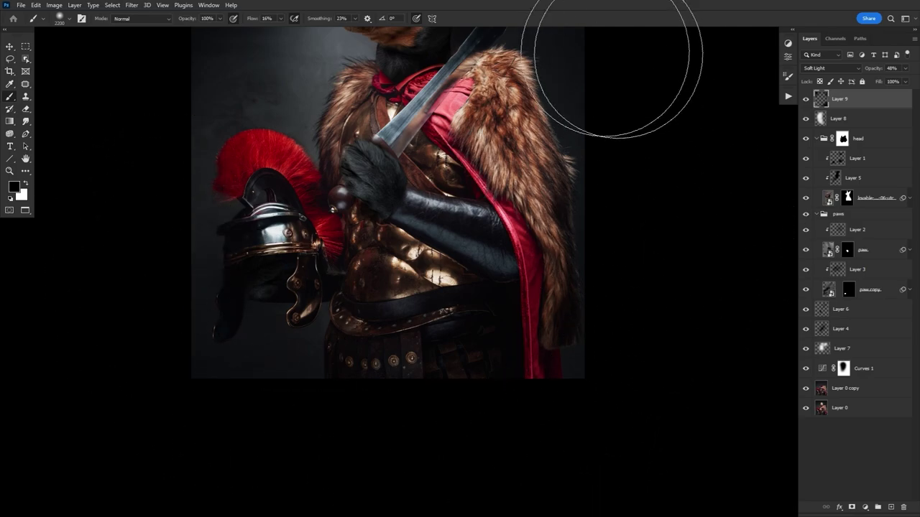
pyautogui.moveTo(561, 189); pyautogui.dragTo(541, 494)
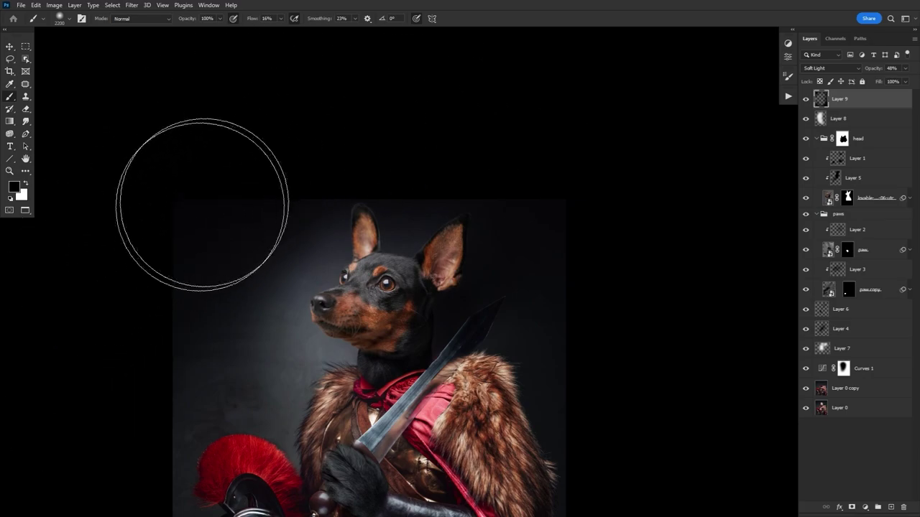
pyautogui.click(26, 109)
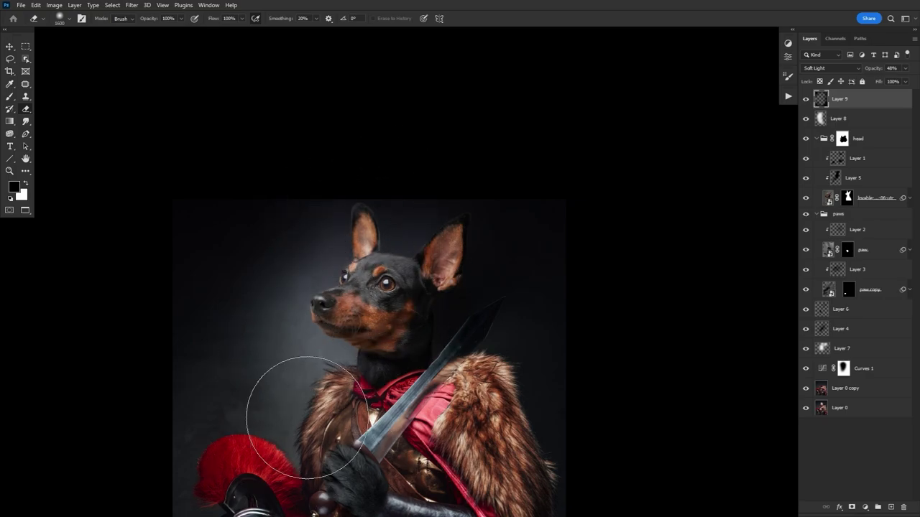
# - Darken the outer areas on Layer 9 further with a 1700 px black brush, and toggle Layers 9 and 8 to compare
pyautogui.click(9, 96)
pyautogui.press('[')
pyautogui.press('[')
pyautogui.press('[')
pyautogui.press('[')
pyautogui.press('[')
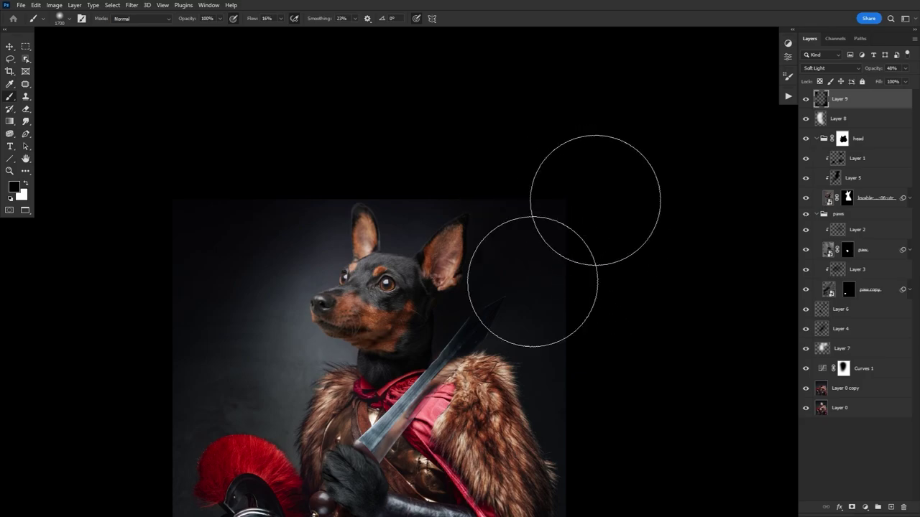
pyautogui.moveTo(561, 399); pyautogui.dragTo(514, 130)
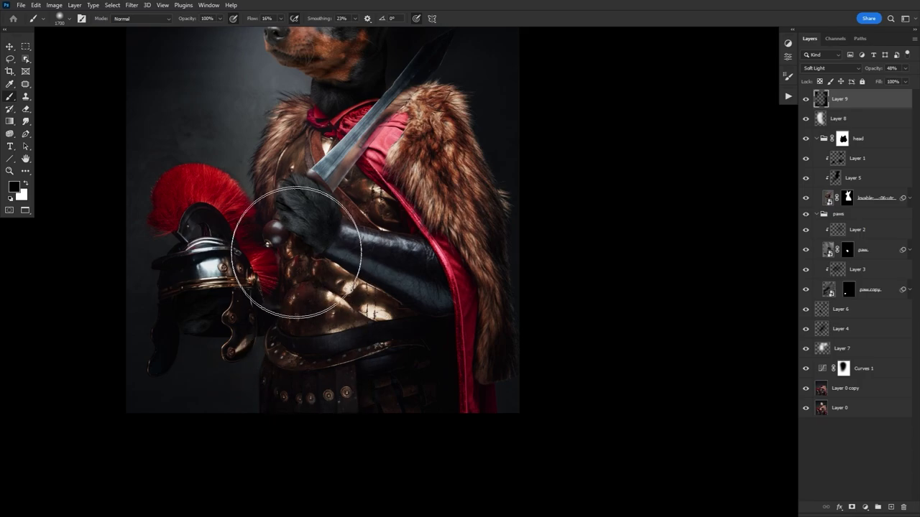
pyautogui.press('space')
pyautogui.moveTo(310, 159)
pyautogui.mouseDown()
pyautogui.moveTo(308, 208)
pyautogui.moveTo(355, 295)
pyautogui.moveTo(358, 261)
pyautogui.mouseUp()
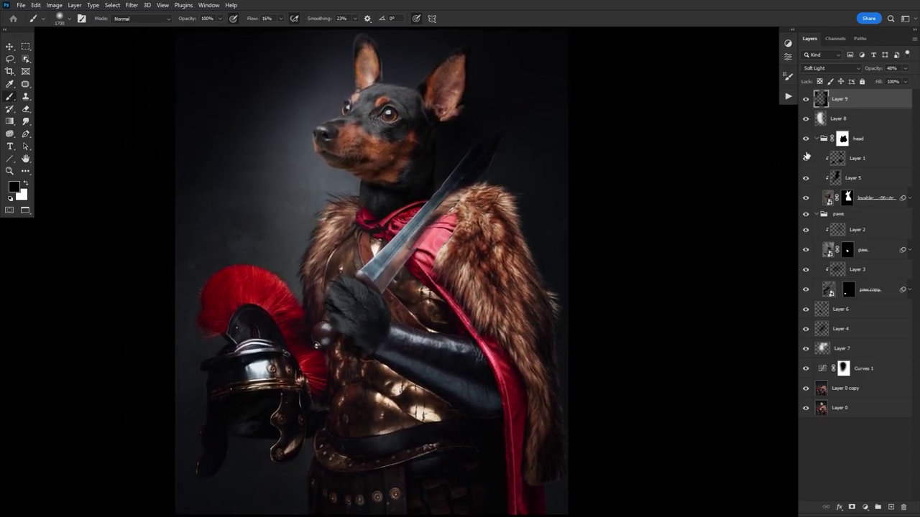
pyautogui.click(806, 101)
pyautogui.click(807, 101)
pyautogui.click(805, 120)
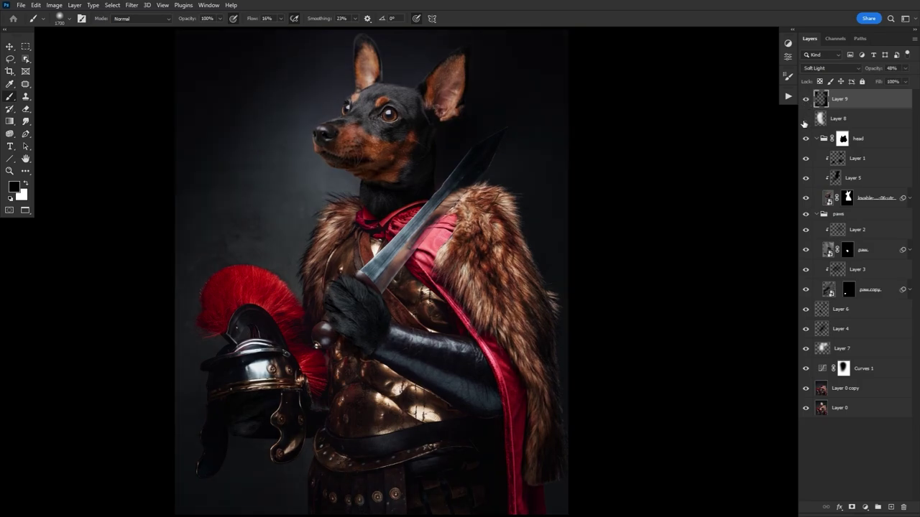
pyautogui.click(805, 120)
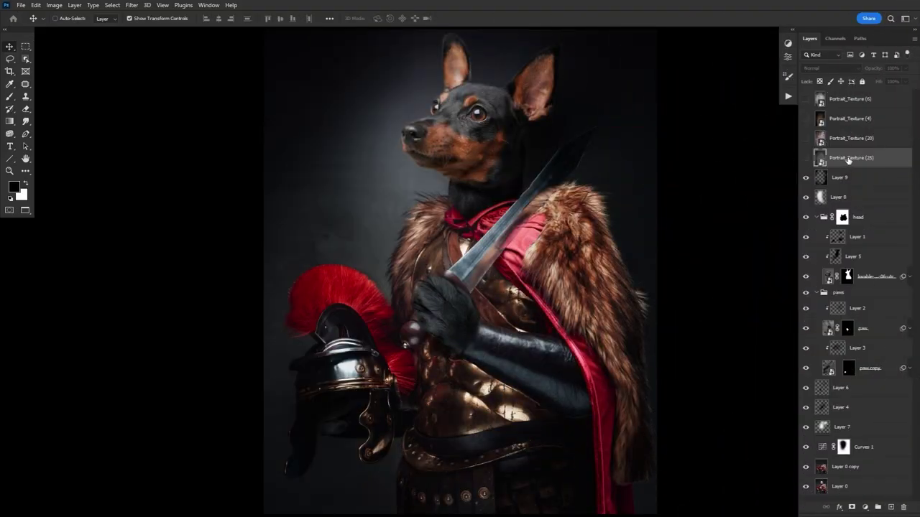
# - Show the Portrait_Texture (25) layer and set its blend mode to Soft Light
pyautogui.click(890, 144)
pyautogui.click(887, 123)
pyautogui.click(886, 104)
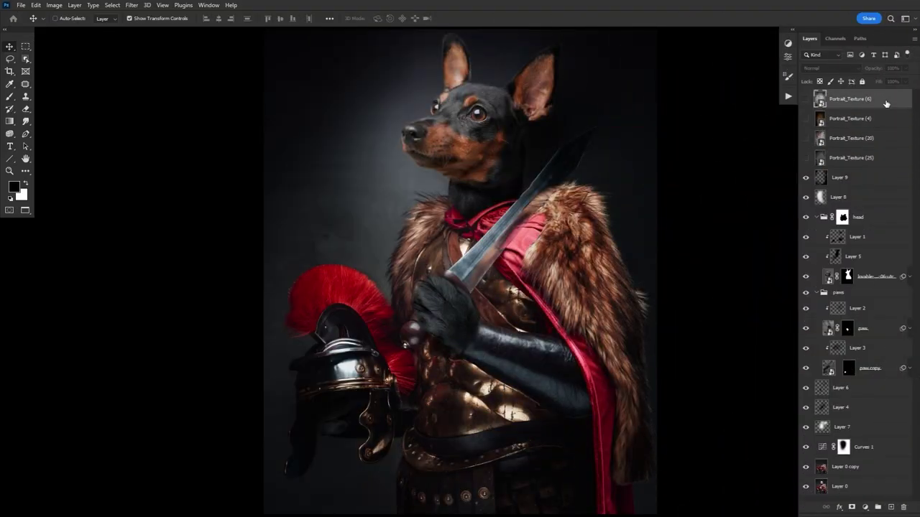
pyautogui.click(878, 160)
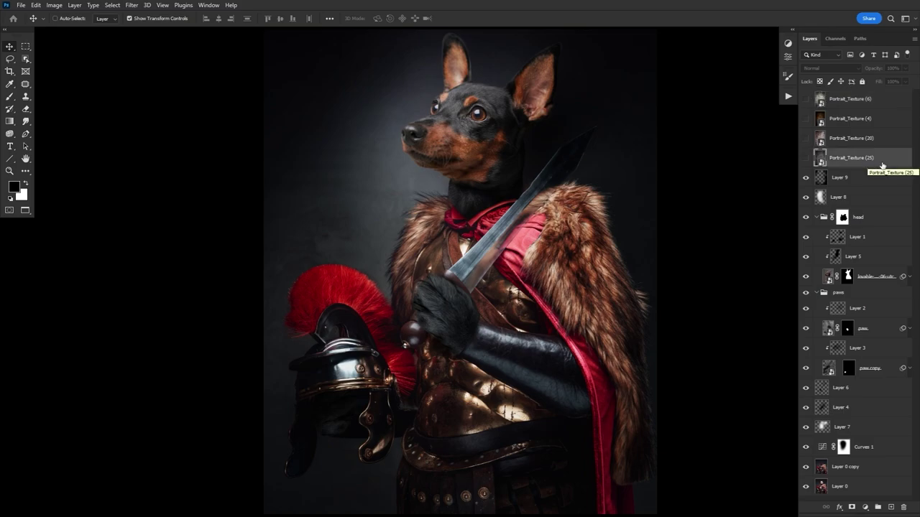
pyautogui.click(806, 158)
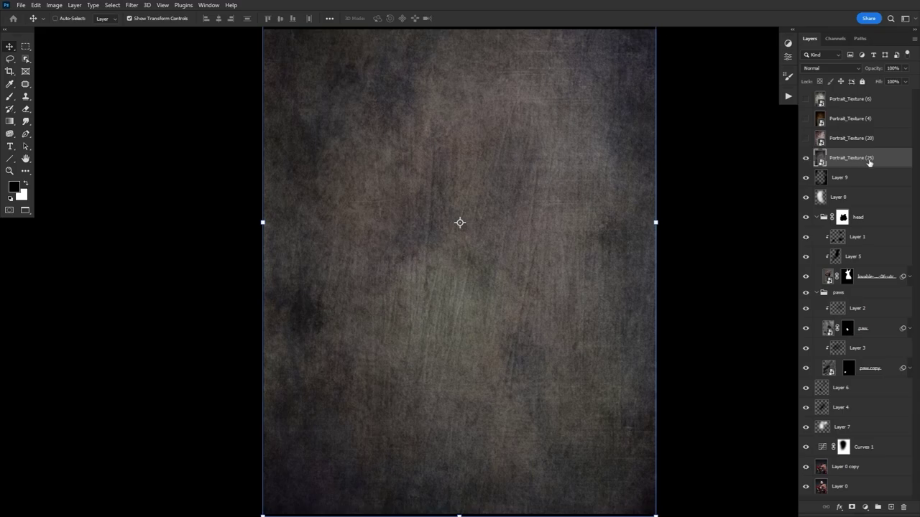
pyautogui.click(830, 68)
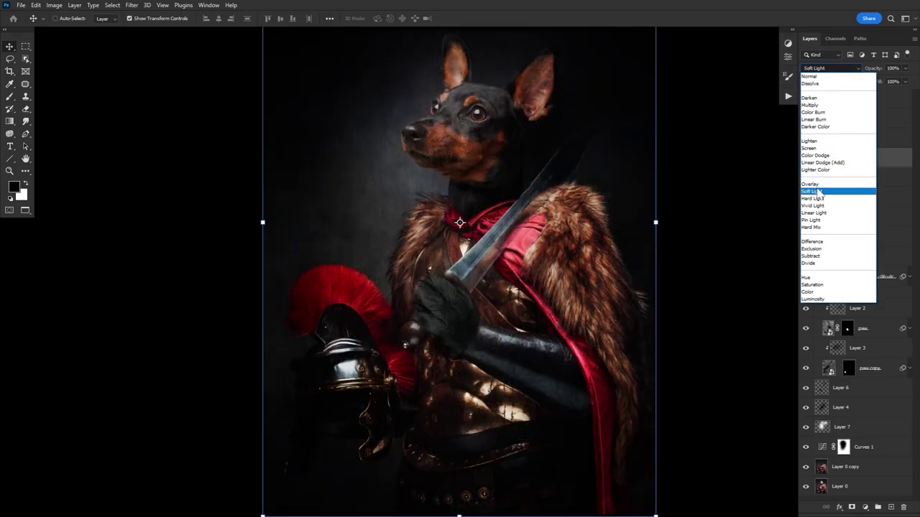
pyautogui.click(817, 192)
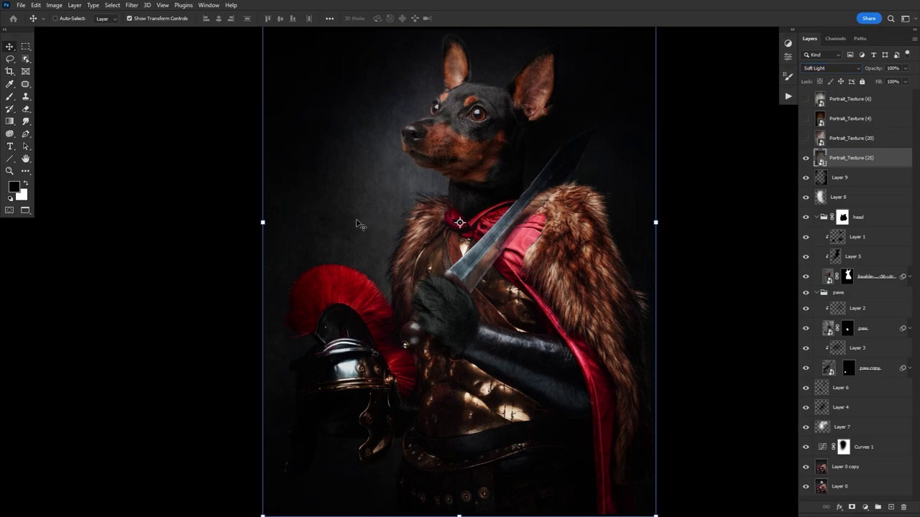
# - Show the Portrait_Texture (20) layer and set its blend mode to Color
pyautogui.scroll(3, 362, 243)
pyautogui.scroll(1, 362, 242)
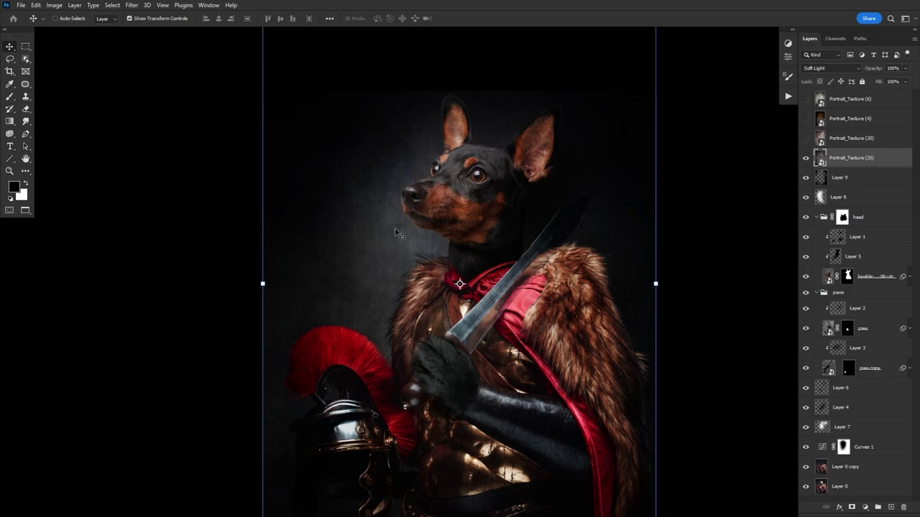
pyautogui.click(806, 138)
pyautogui.click(891, 140)
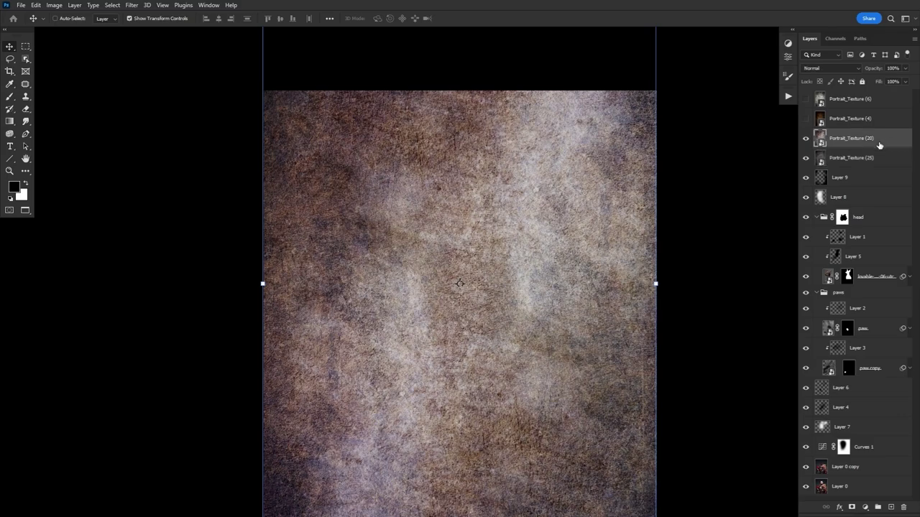
pyautogui.click(837, 69)
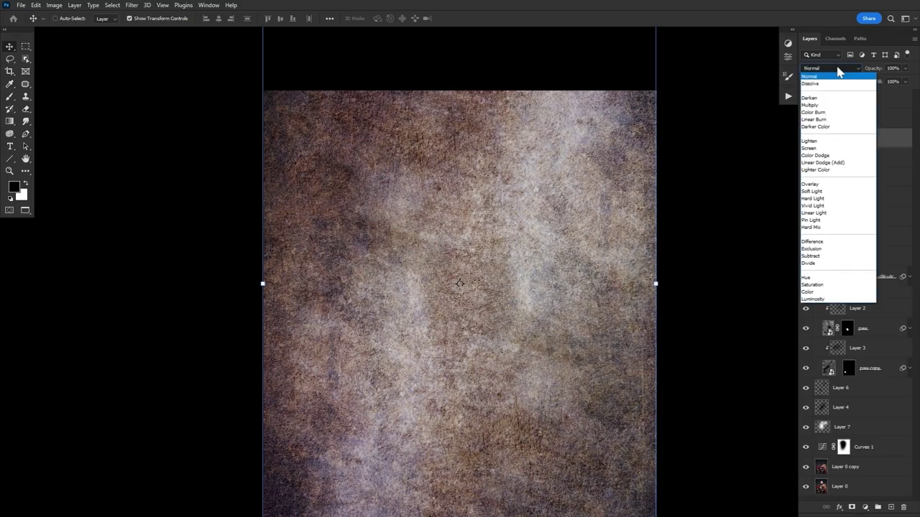
pyautogui.click(830, 292)
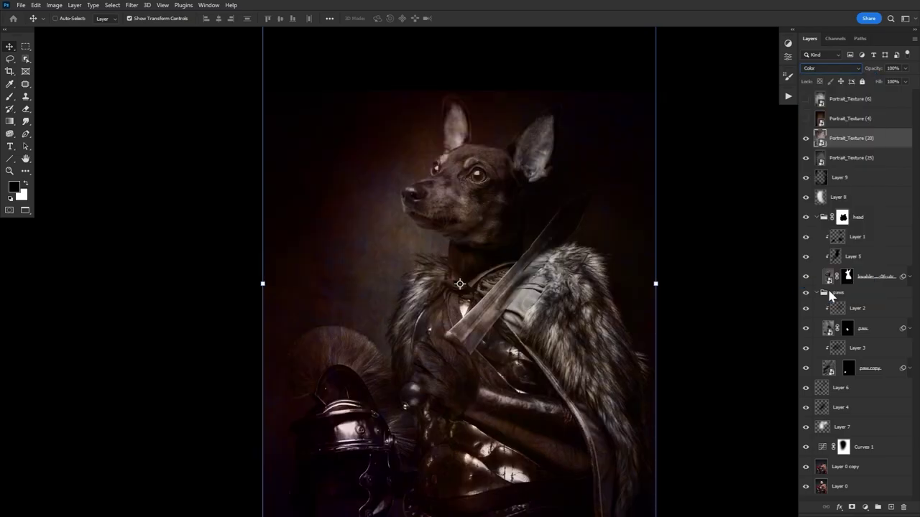
# - Show the Portrait_Texture (4) layer and set its blend mode to Color Dodge
pyautogui.click(806, 119)
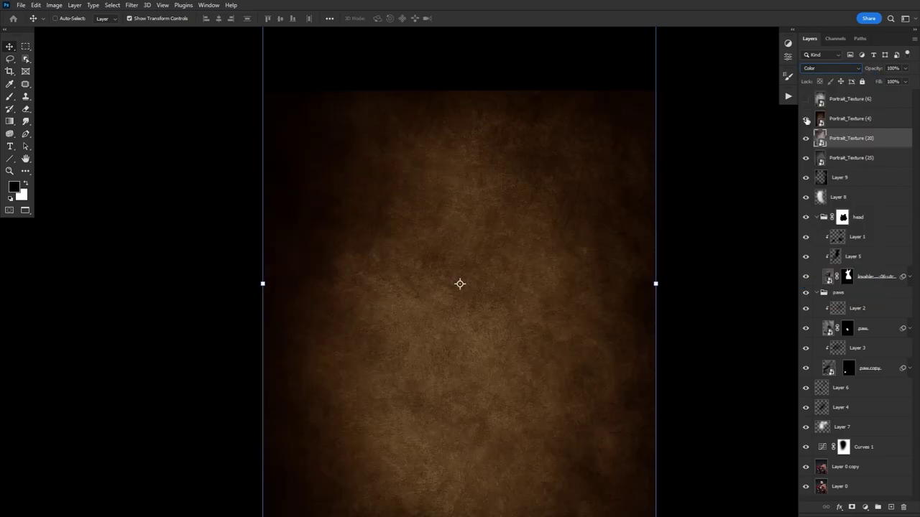
pyautogui.click(837, 121)
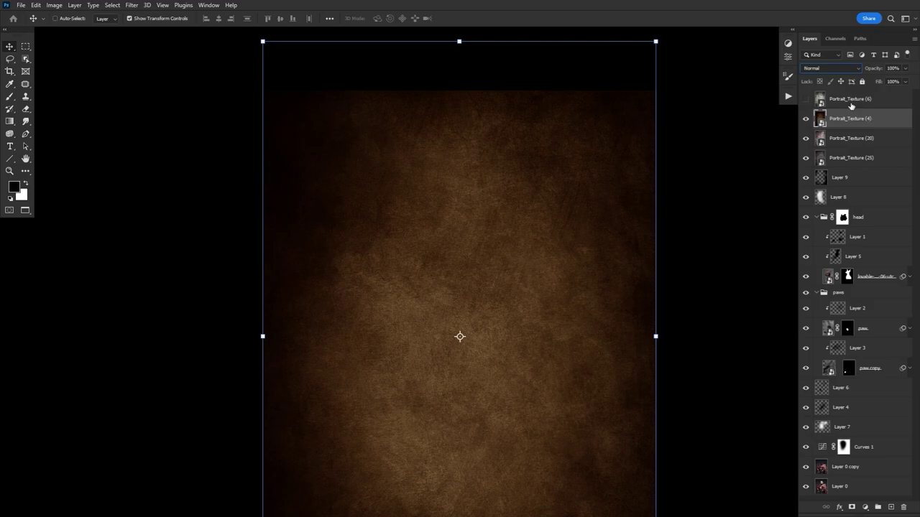
pyautogui.click(834, 69)
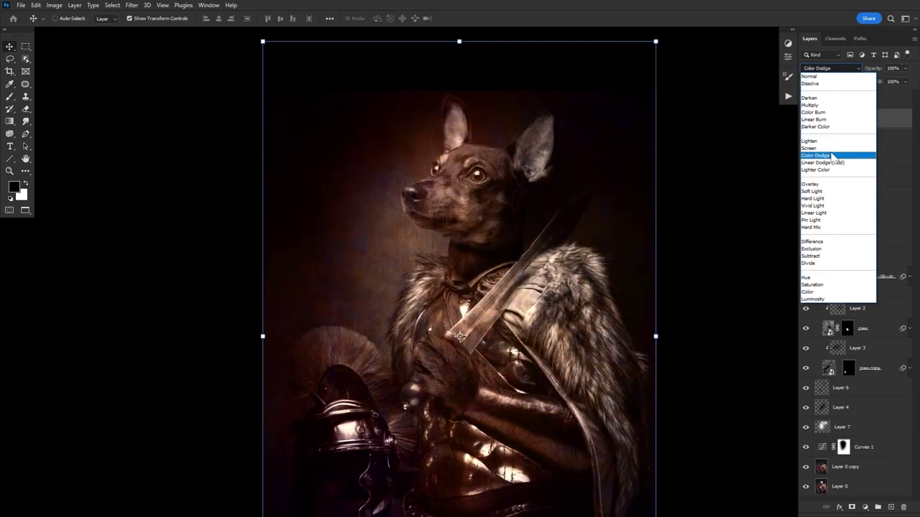
pyautogui.click(839, 152)
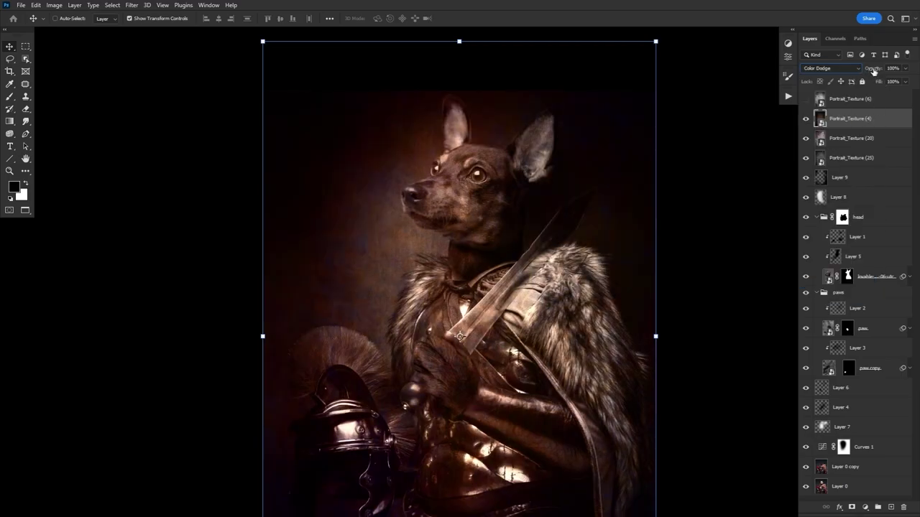
# - Apply a Hue/Saturation adjustment to Portrait_Texture (4) with hue +180 and saturation -35
pyautogui.click(54, 5)
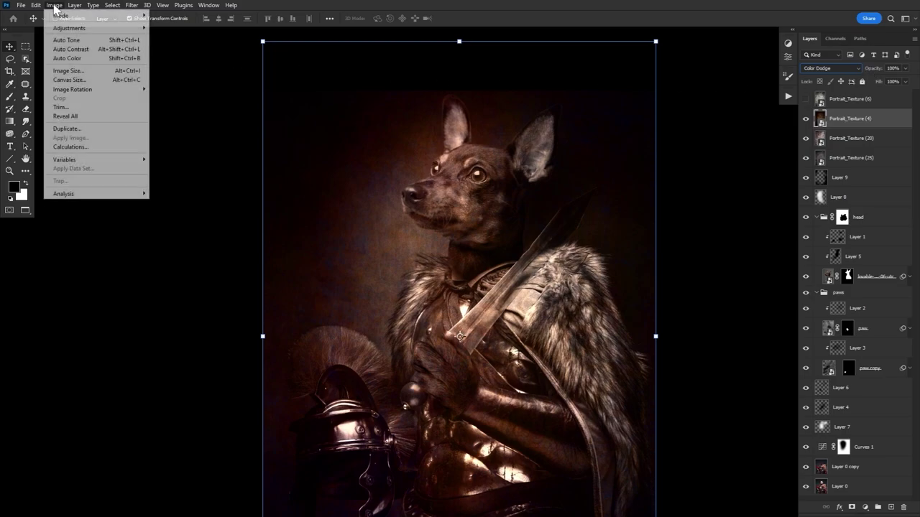
pyautogui.moveTo(69, 29)
pyautogui.click(199, 77)
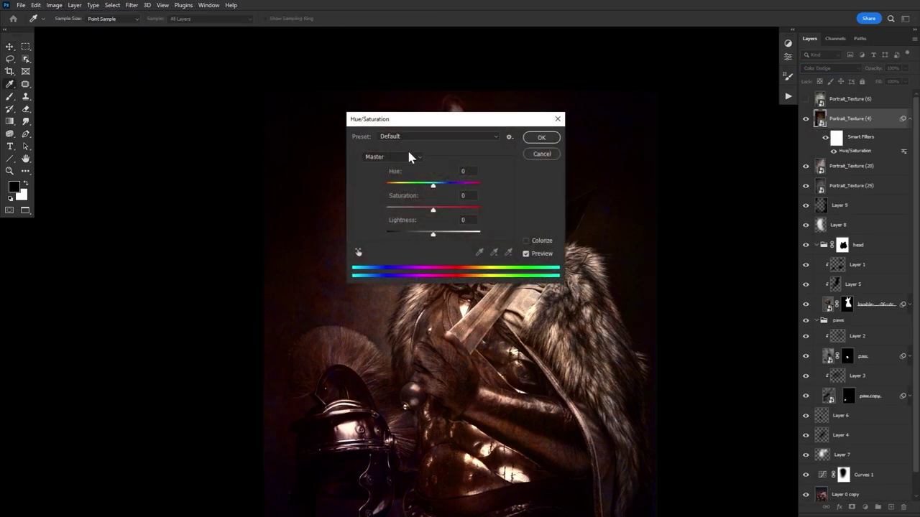
pyautogui.moveTo(435, 185); pyautogui.dragTo(479, 189)
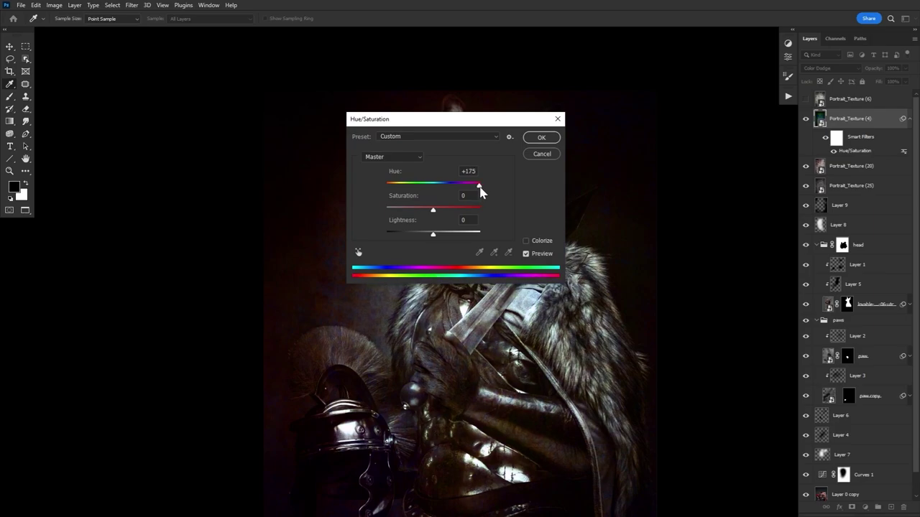
pyautogui.moveTo(433, 210); pyautogui.dragTo(418, 220)
pyautogui.click(550, 143)
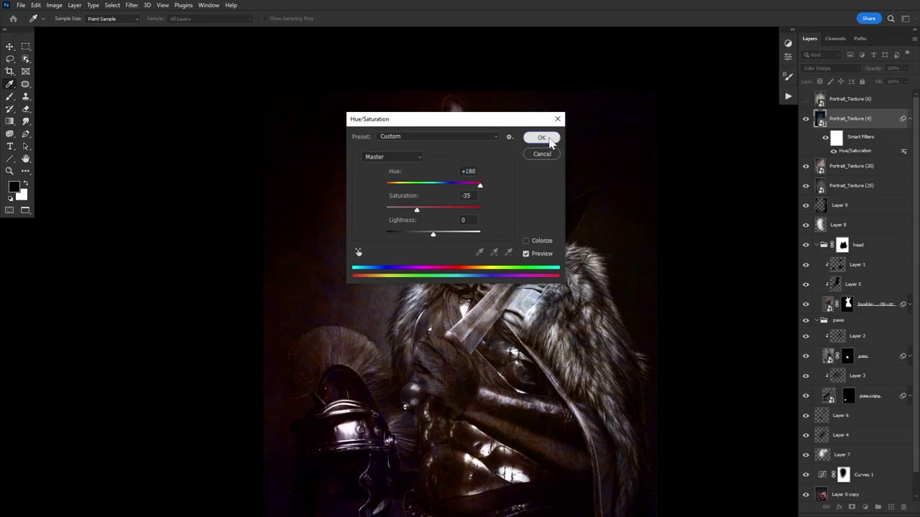
# - Lower the Portrait_Texture (4) layer's opacity to 41% and toggle its visibility to compare
pyautogui.moveTo(881, 68); pyautogui.dragTo(853, 76)
pyautogui.click(806, 119)
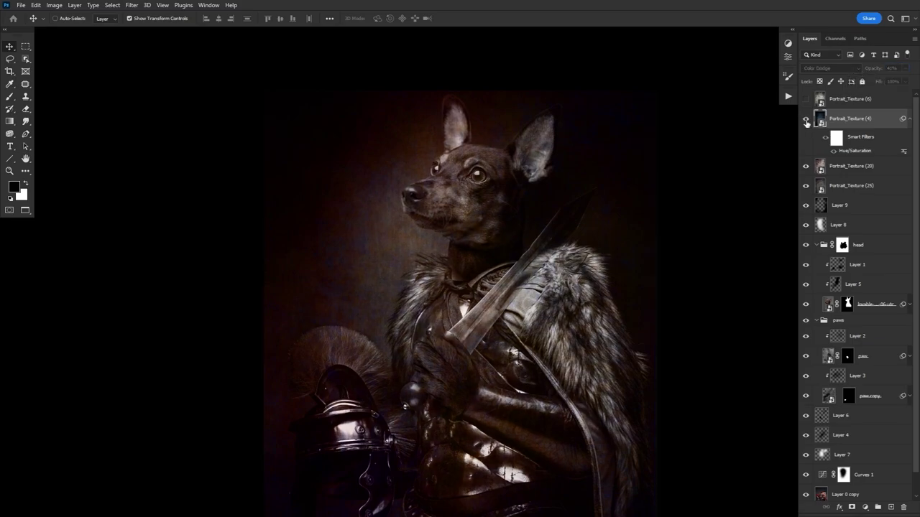
pyautogui.click(805, 119)
# - Show the Portrait_Texture (6) layer, set its blend mode to Multiply and reduce its opacity to 49%
pyautogui.click(805, 100)
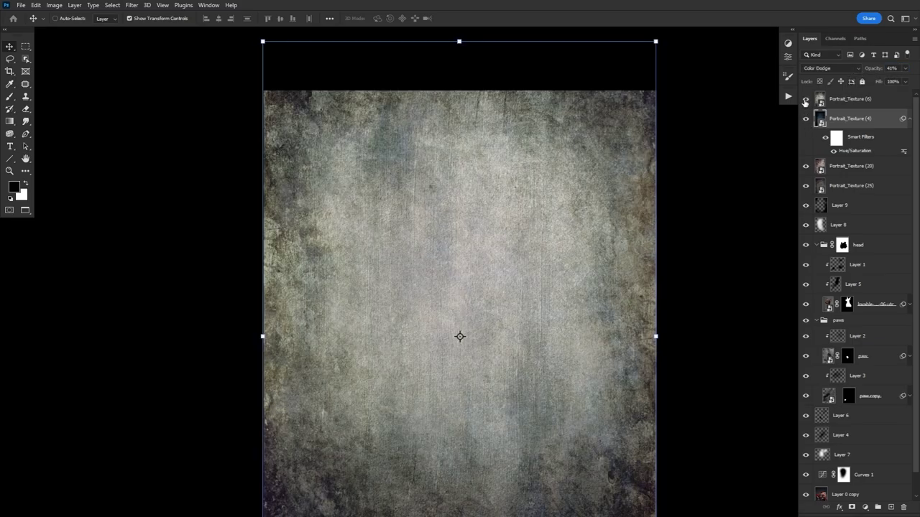
pyautogui.click(836, 99)
pyautogui.click(830, 68)
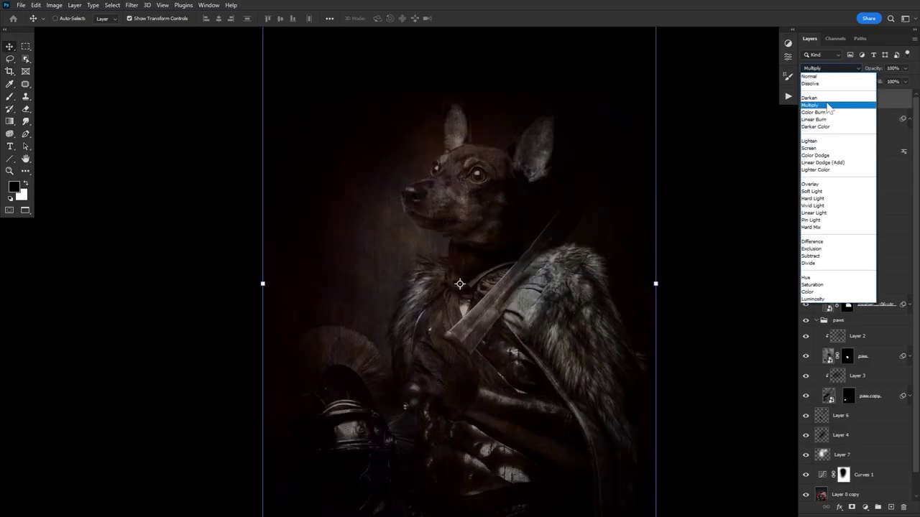
pyautogui.click(853, 94)
pyautogui.moveTo(881, 67); pyautogui.dragTo(856, 73)
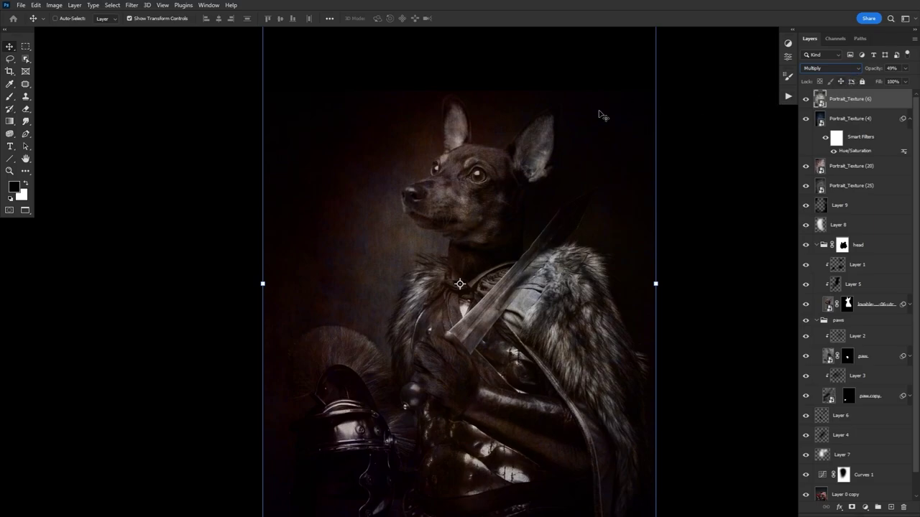
# - Apply a Brightness/Contrast adjustment to Portrait_Texture (6) with brightness about 49 and contrast at 100
pyautogui.click(54, 6)
pyautogui.moveTo(69, 27)
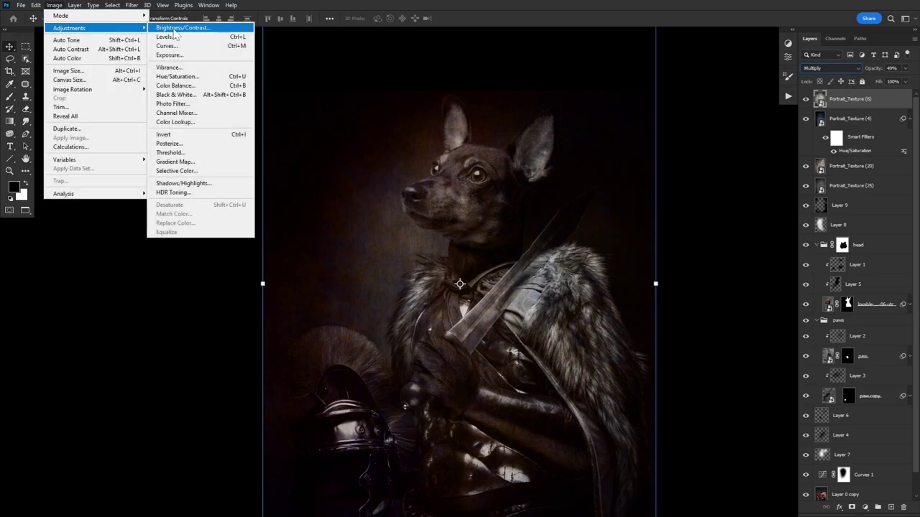
pyautogui.click(188, 29)
pyautogui.moveTo(424, 174); pyautogui.dragTo(480, 200)
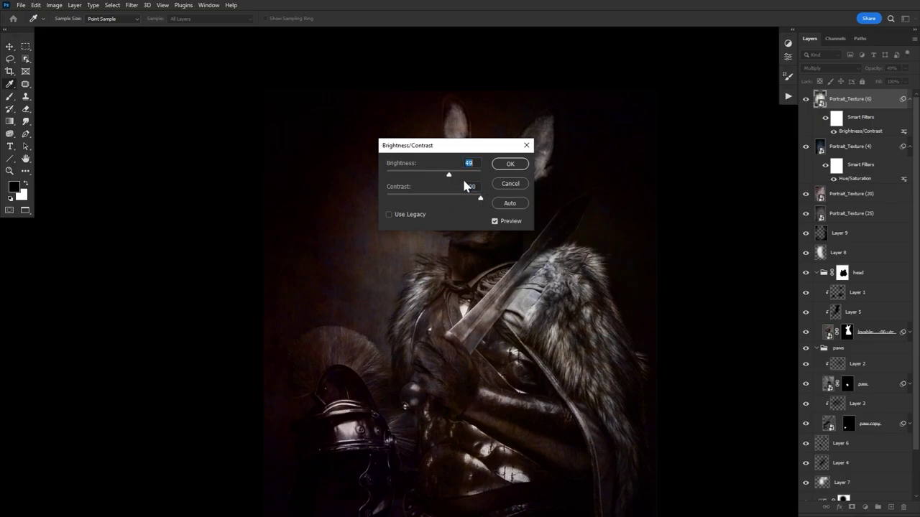
pyautogui.moveTo(451, 173); pyautogui.dragTo(449, 177)
pyautogui.click(508, 166)
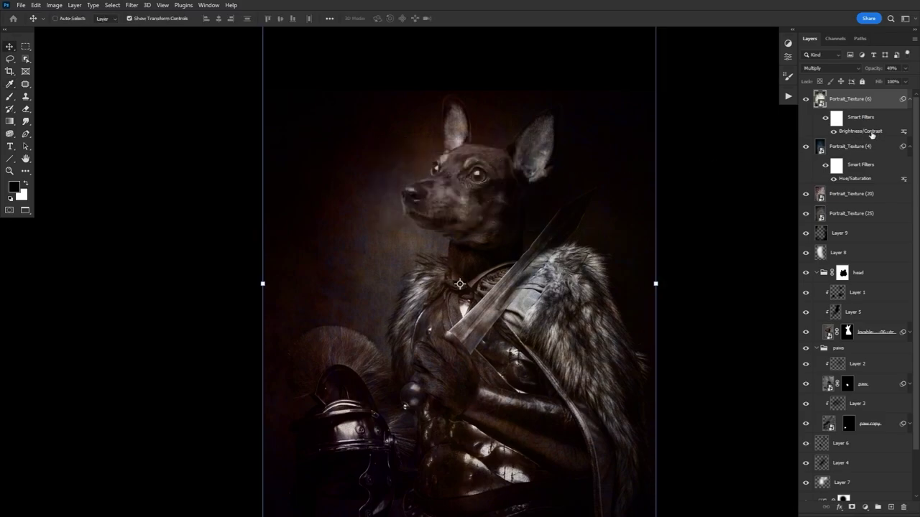
# - Group the four Portrait_Texture layers, name the group "texture" and add a white layer mask to it
pyautogui.keyDown('shift'); pyautogui.click(878, 216); pyautogui.keyUp('shift')
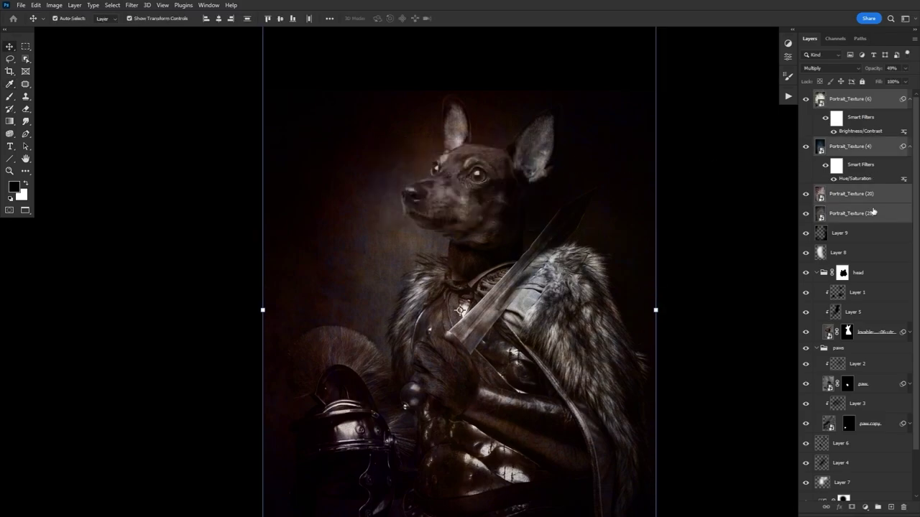
pyautogui.hotkey('ctrl', 'g')
pyautogui.doubleClick(842, 95)
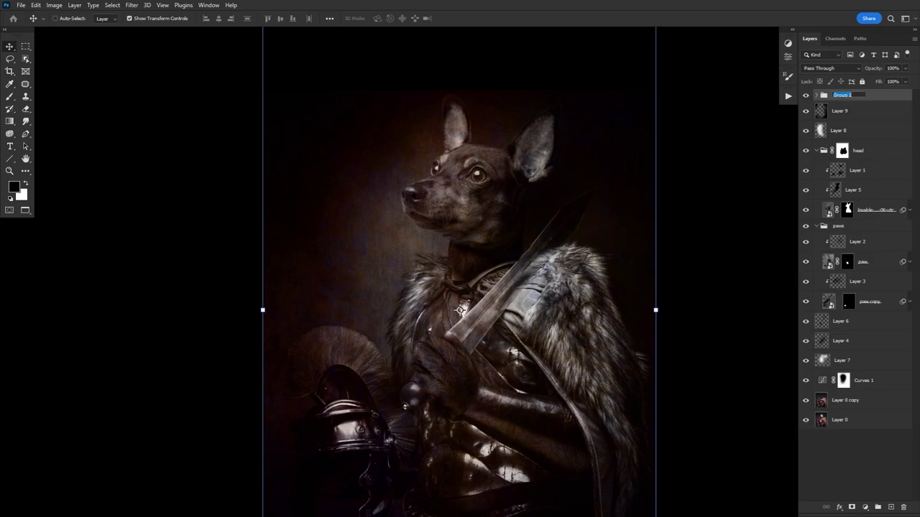
pyautogui.press('Return')
pyautogui.click(852, 508)
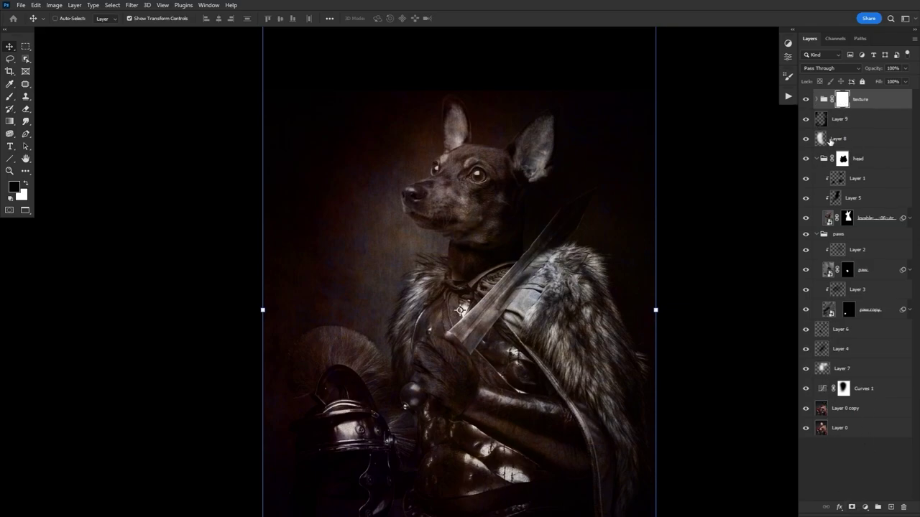
# - Paint black on the texture group's mask over the dog's head and upper body with the 1700 px soft brush
pyautogui.click(10, 97)
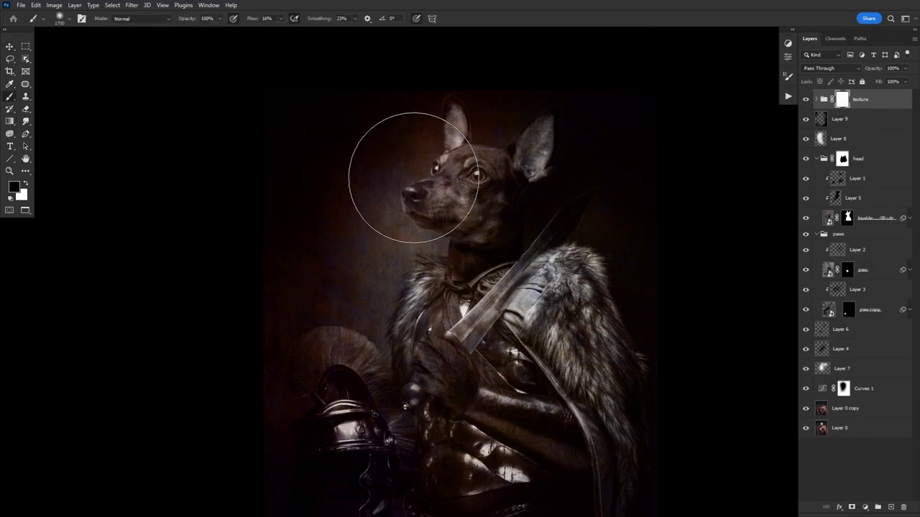
pyautogui.moveTo(413, 178)
pyautogui.mouseDown()
pyautogui.moveTo(412, 210)
pyautogui.moveTo(454, 159)
pyautogui.moveTo(429, 205)
pyautogui.moveTo(433, 233)
pyautogui.moveTo(457, 216)
pyautogui.moveTo(459, 169)
pyautogui.moveTo(394, 206)
pyautogui.moveTo(442, 233)
pyautogui.moveTo(487, 185)
pyautogui.moveTo(461, 168)
pyautogui.moveTo(456, 240)
pyautogui.moveTo(485, 263)
pyautogui.moveTo(493, 181)
pyautogui.mouseUp()
pyautogui.moveTo(431, 336)
pyautogui.mouseDown()
pyautogui.moveTo(459, 160)
pyautogui.moveTo(500, 264)
pyautogui.moveTo(483, 270)
pyautogui.moveTo(446, 194)
pyautogui.moveTo(481, 199)
pyautogui.moveTo(367, 440)
pyautogui.moveTo(500, 280)
pyautogui.moveTo(549, 269)
pyautogui.moveTo(487, 421)
pyautogui.moveTo(450, 323)
pyautogui.moveTo(506, 212)
pyautogui.moveTo(355, 350)
pyautogui.moveTo(455, 178)
pyautogui.moveTo(459, 301)
pyautogui.moveTo(435, 127)
pyautogui.moveTo(368, 260)
pyautogui.moveTo(508, 191)
pyautogui.mouseUp()
# - Paint white on the texture group's mask around the helmet and the picture's lower right edge with a 900 px brush
pyautogui.press('[')
pyautogui.press('[')
pyautogui.press('[')
pyautogui.press('[')
pyautogui.press('[')
pyautogui.press('[')
pyautogui.press('[')
pyautogui.press('[')
pyautogui.press('x')
pyautogui.moveTo(301, 381)
pyautogui.mouseDown()
pyautogui.moveTo(345, 293)
pyautogui.moveTo(352, 237)
pyautogui.mouseUp()
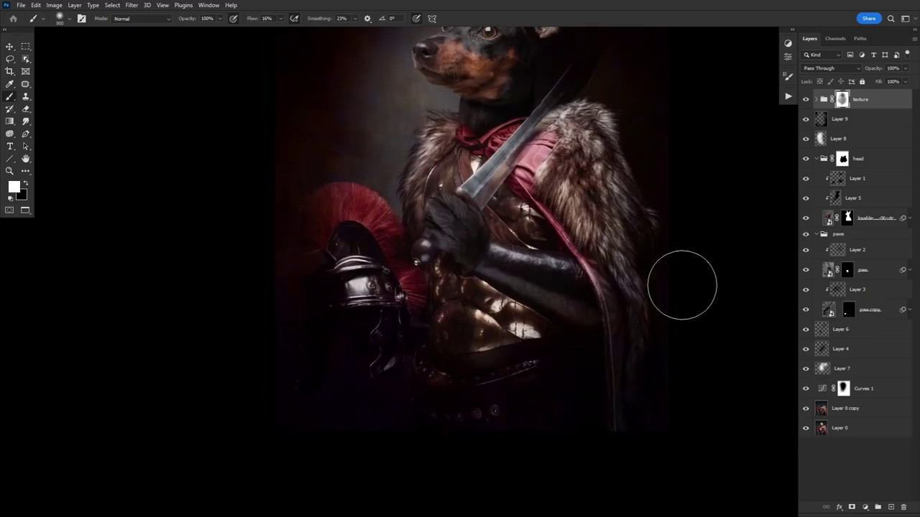
pyautogui.moveTo(682, 285); pyautogui.dragTo(588, 384)
# - Switch the mask brush back to black and enlarge it to 1500 px
pyautogui.press('x')
pyautogui.press(']')
pyautogui.press(']')
pyautogui.press(']')
pyautogui.press(']')
pyautogui.press(']')
pyautogui.press(']')
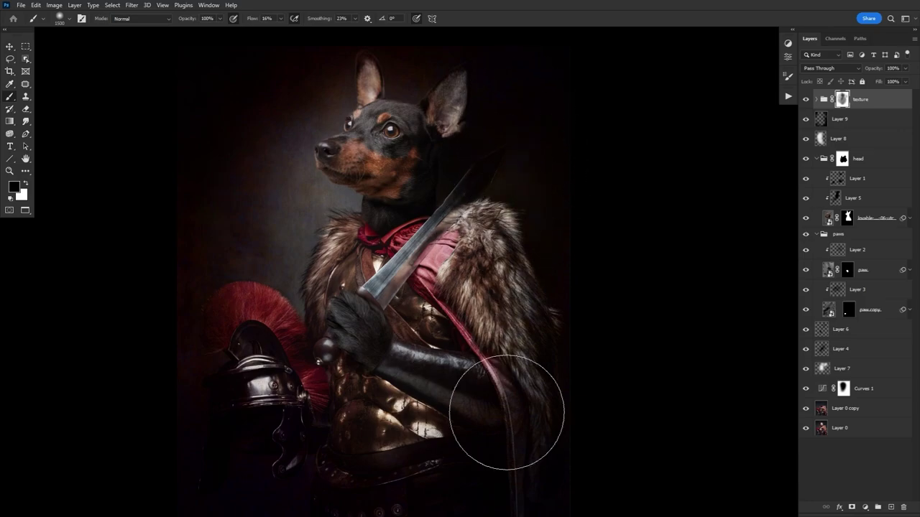
pyautogui.scroll(1, 384, 363)
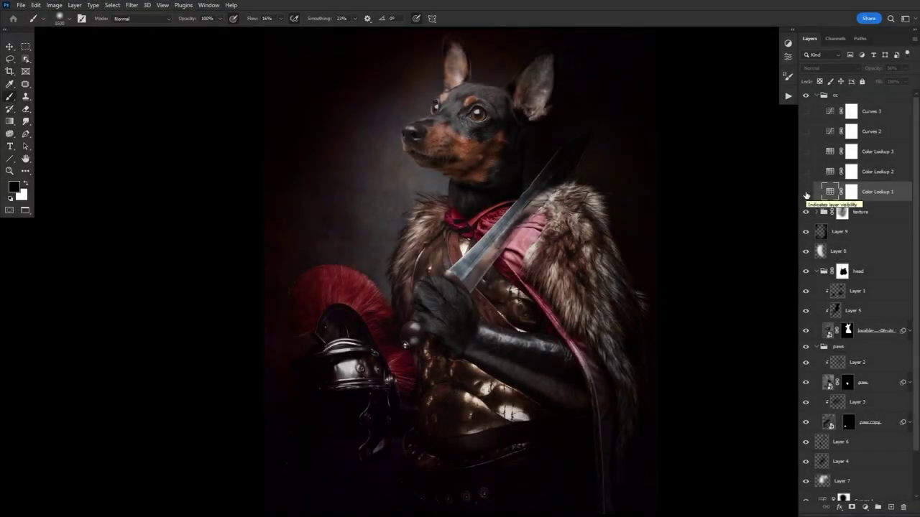
# - Preview the cc group's colour correction by toggling the group and all its Curves and Color Lookup layers
pyautogui.click(817, 95)
pyautogui.click(805, 96)
pyautogui.click(806, 97)
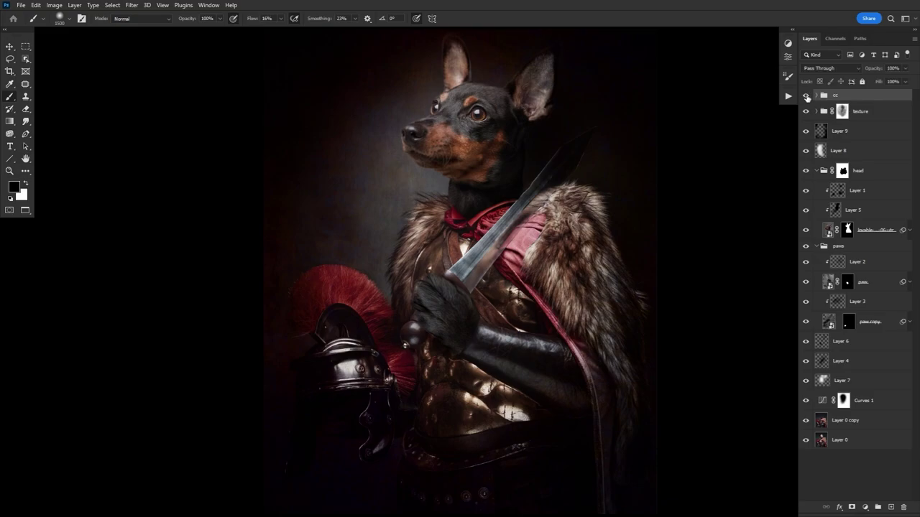
pyautogui.click(815, 96)
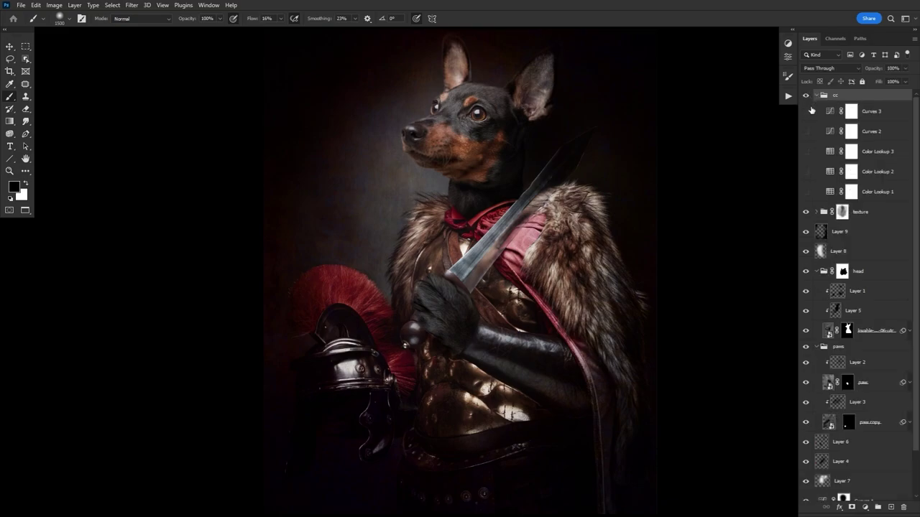
pyautogui.moveTo(806, 191); pyautogui.dragTo(806, 116)
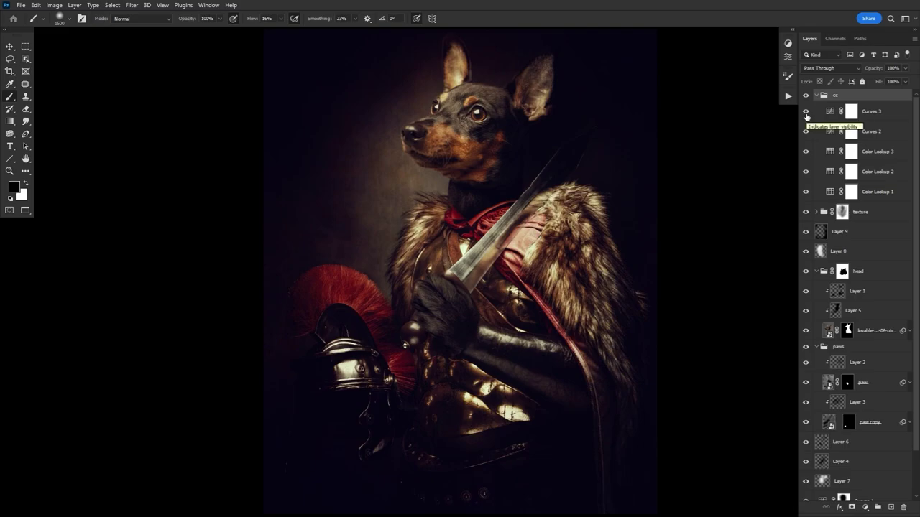
pyautogui.click(806, 115)
pyautogui.moveTo(805, 134); pyautogui.dragTo(808, 195)
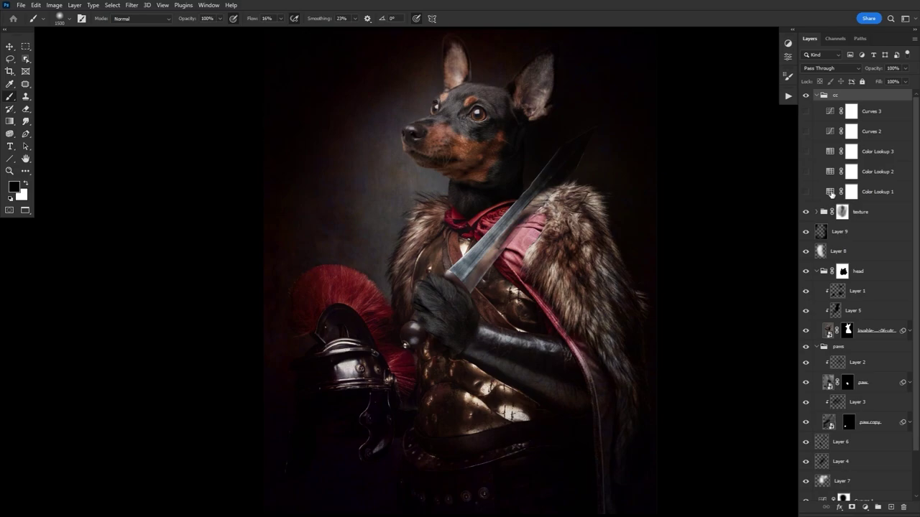
# - Turn on the Color Lookup 1 and Color Lookup 2 layers in the cc group and open their lookup settings
pyautogui.click(831, 194)
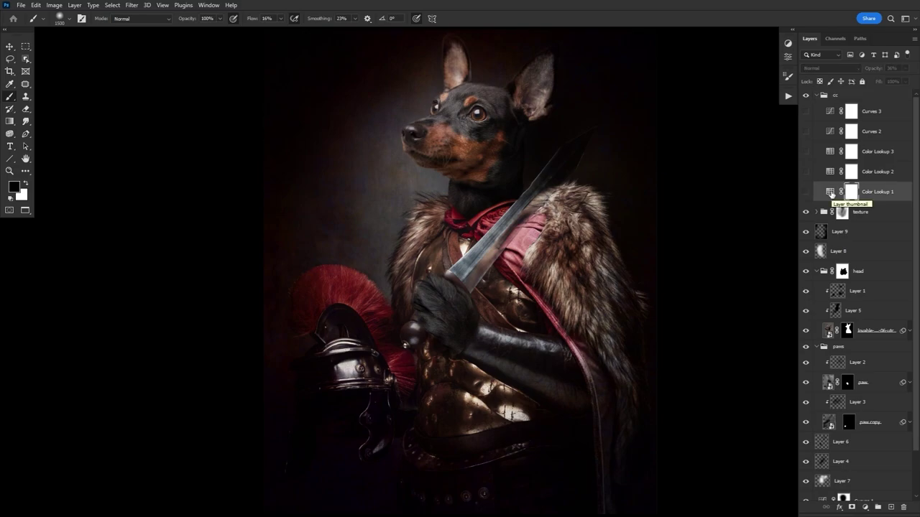
pyautogui.click(807, 192)
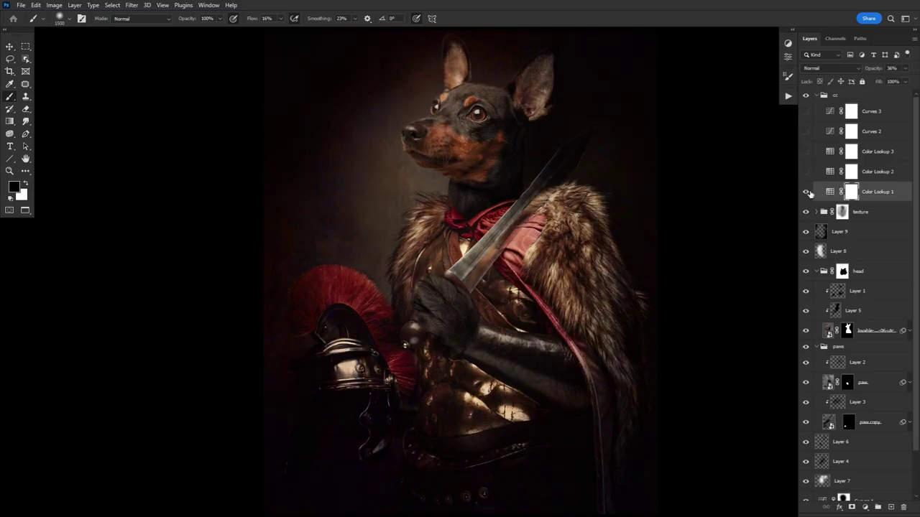
pyautogui.doubleClick(830, 193)
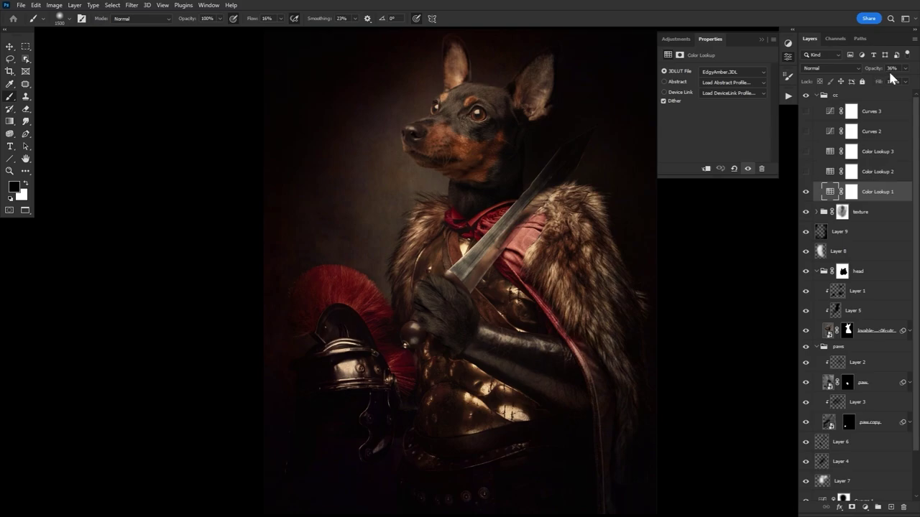
pyautogui.click(831, 173)
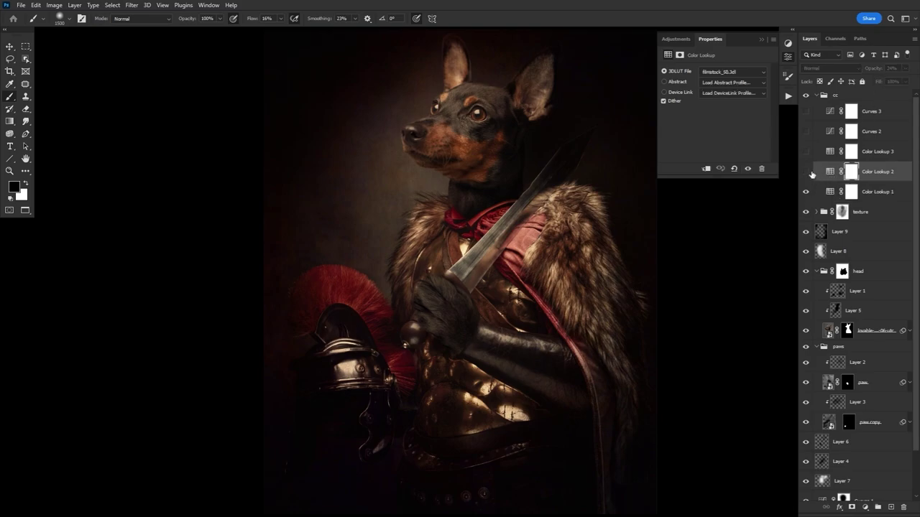
pyautogui.click(807, 173)
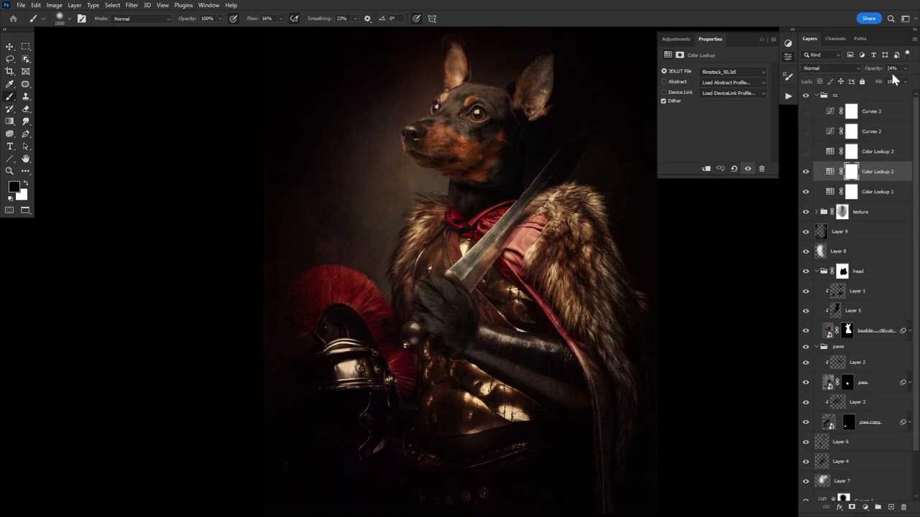
# - Turn on the Color Lookup 3 layer in the cc group and keep its 3DLUT file at Kodak 5218 Kodak 2383
pyautogui.click(832, 152)
pyautogui.click(807, 153)
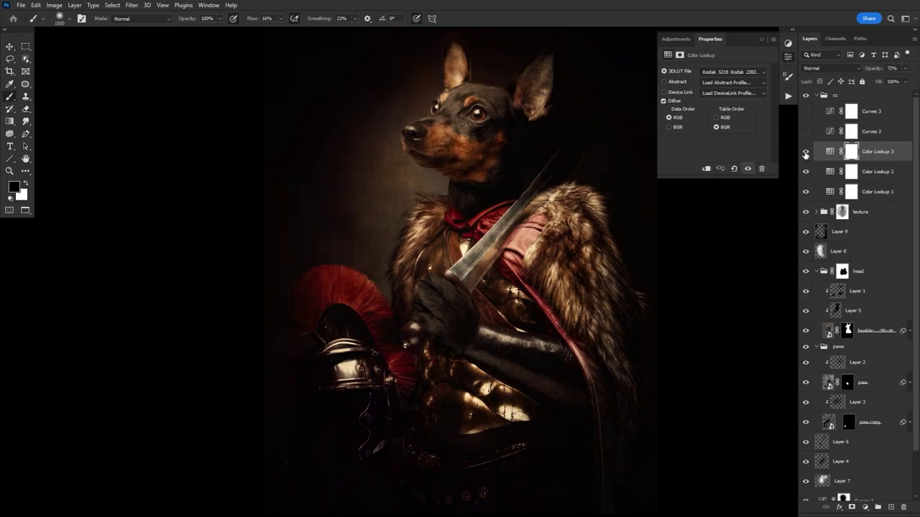
pyautogui.click(714, 72)
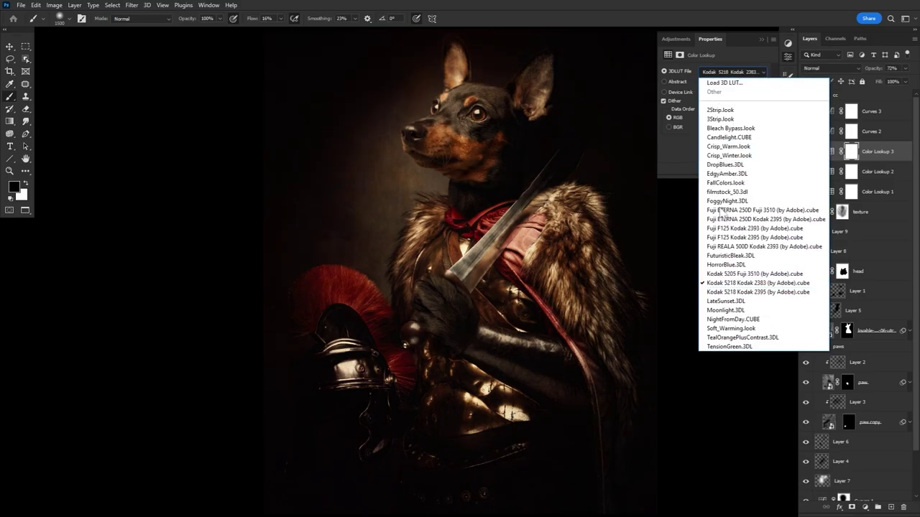
pyautogui.click(736, 284)
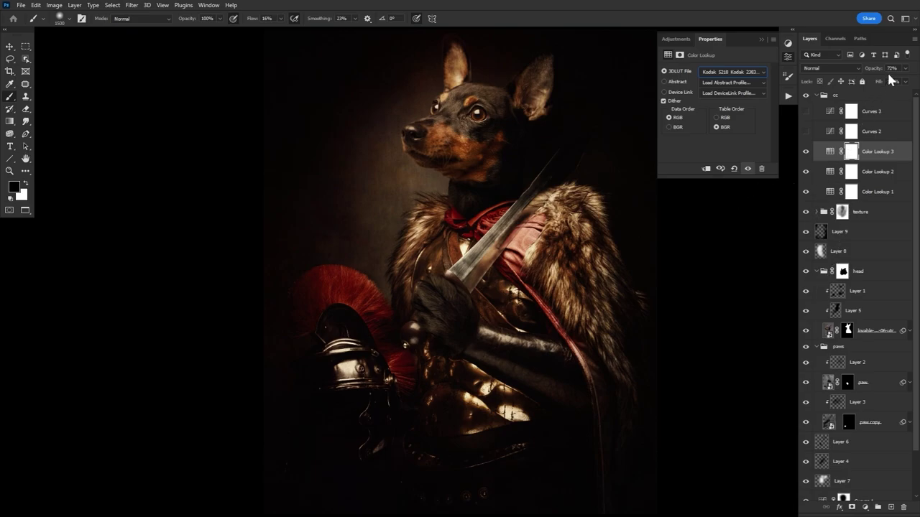
# - Turn on the Curves 2 layer and show its full curve in an enlarged properties view
pyautogui.click(805, 133)
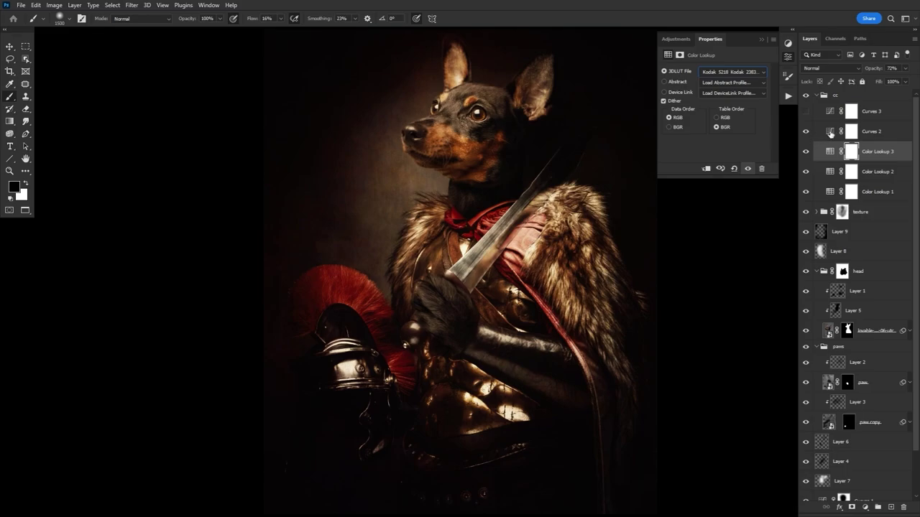
pyautogui.click(831, 133)
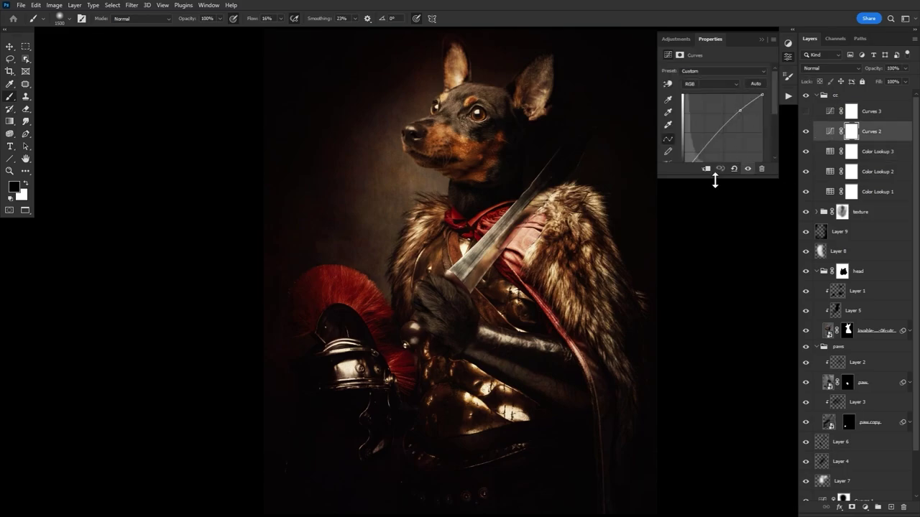
pyautogui.moveTo(715, 181); pyautogui.dragTo(717, 221)
# - Invert the Curves 2 mask to black and paint white over the dog's head and upper body with the 1500 px brush
pyautogui.click(850, 133)
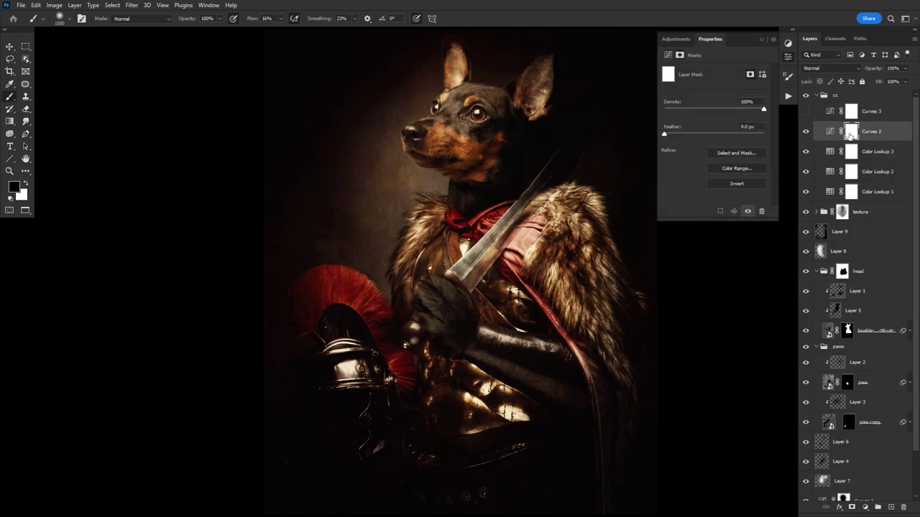
pyautogui.hotkey('ctrl', 'i')
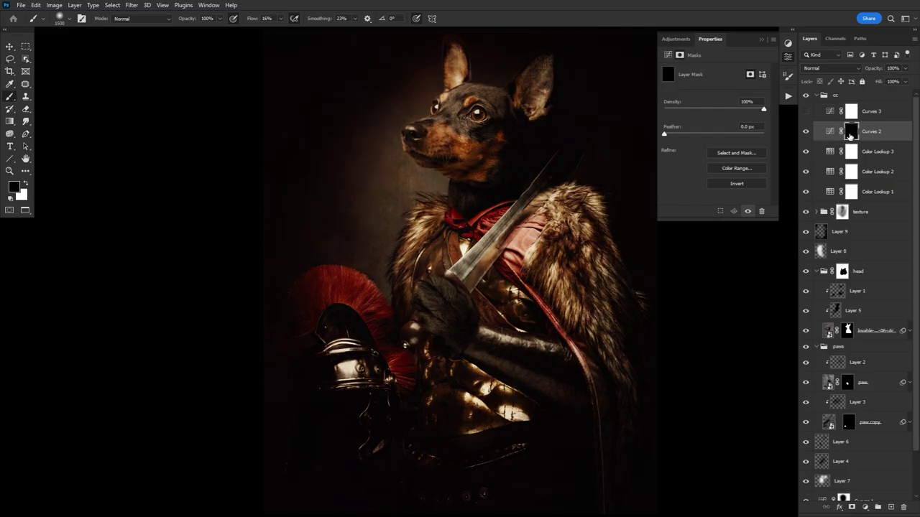
pyautogui.press('x')
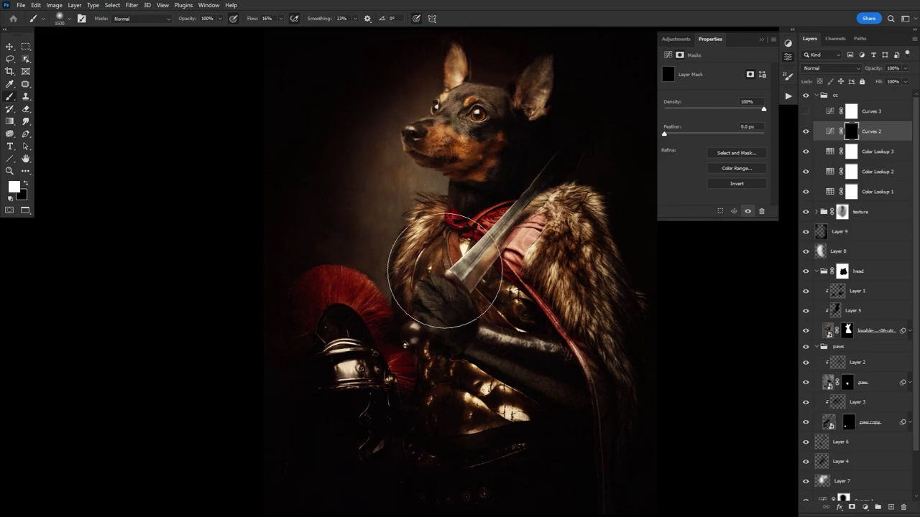
pyautogui.moveTo(406, 246)
pyautogui.mouseDown()
pyautogui.moveTo(442, 347)
pyautogui.moveTo(448, 435)
pyautogui.mouseUp()
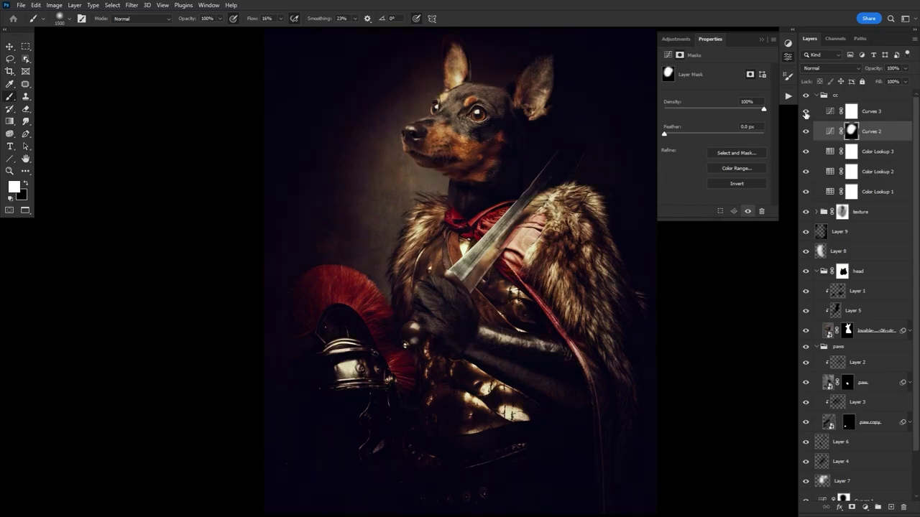
# - In the Curves 3 layer's Blue channel, adjust the black endpoint's output and set the white endpoint's output to 235
pyautogui.click(830, 112)
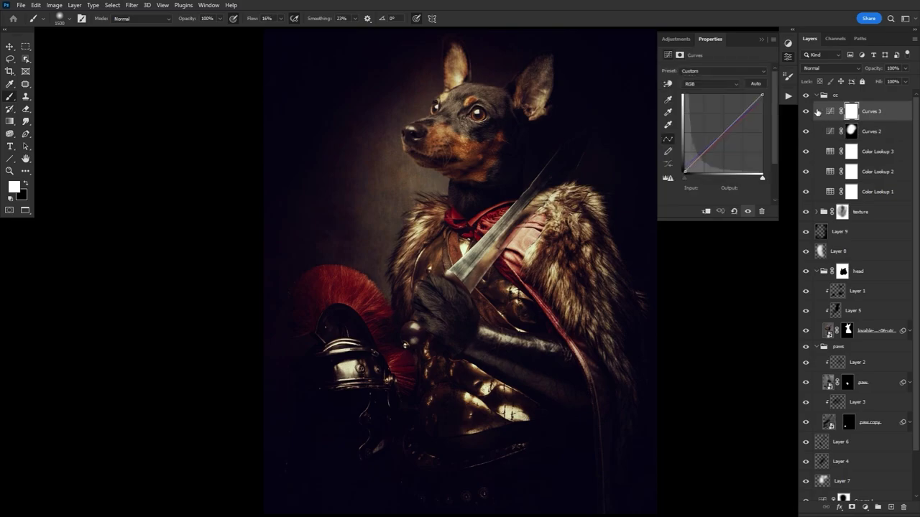
pyautogui.click(731, 85)
pyautogui.click(721, 114)
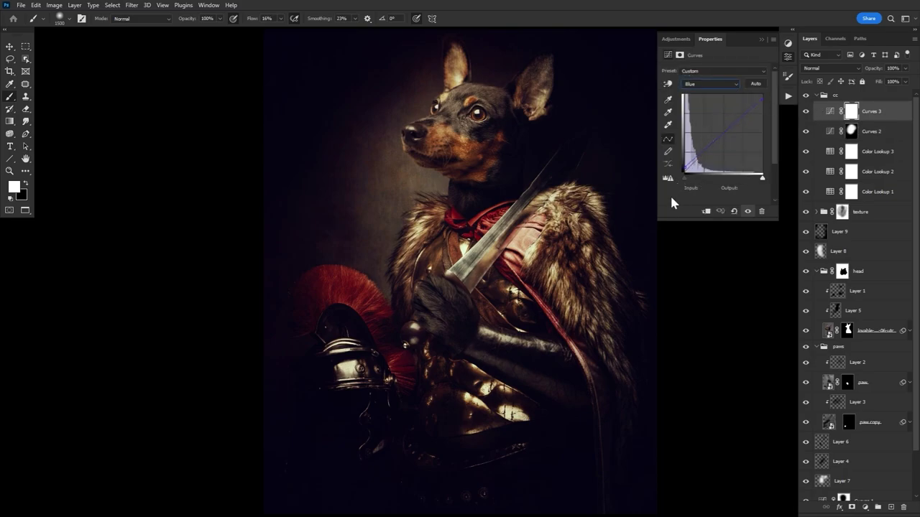
pyautogui.moveTo(659, 218); pyautogui.dragTo(588, 258)
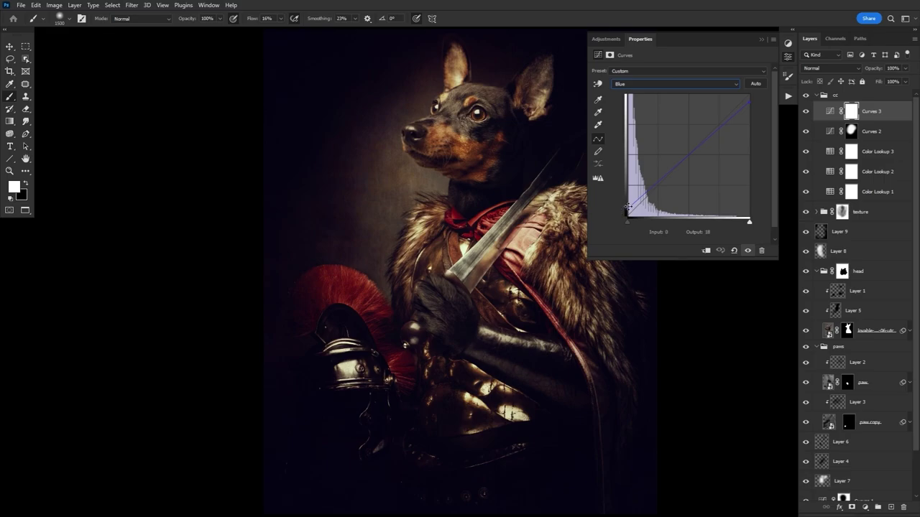
pyautogui.moveTo(627, 208); pyautogui.dragTo(625, 211)
pyautogui.moveTo(749, 100); pyautogui.dragTo(752, 105)
# - Lower the white endpoint's output to 229 in the Curves 3 Red channel and return to the RGB curve
pyautogui.click(655, 87)
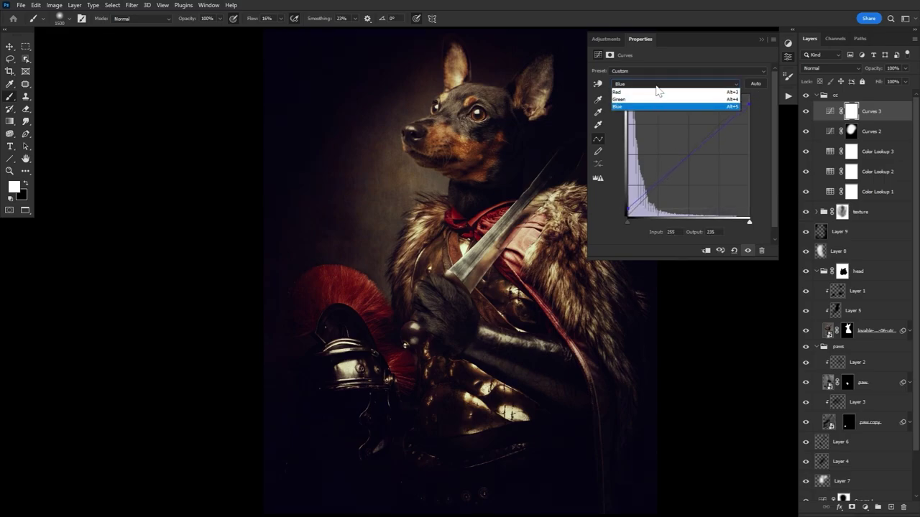
pyautogui.click(654, 101)
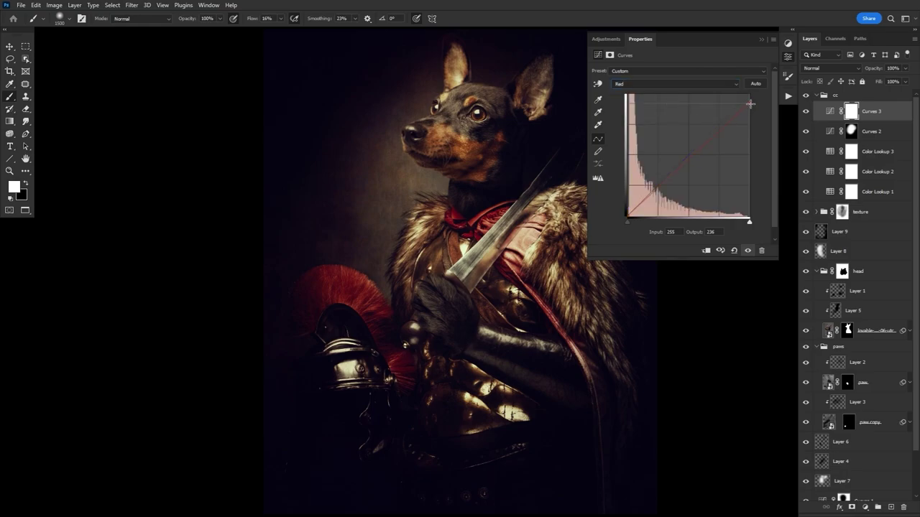
pyautogui.moveTo(749, 104); pyautogui.dragTo(752, 107)
pyautogui.click(632, 89)
pyautogui.click(632, 96)
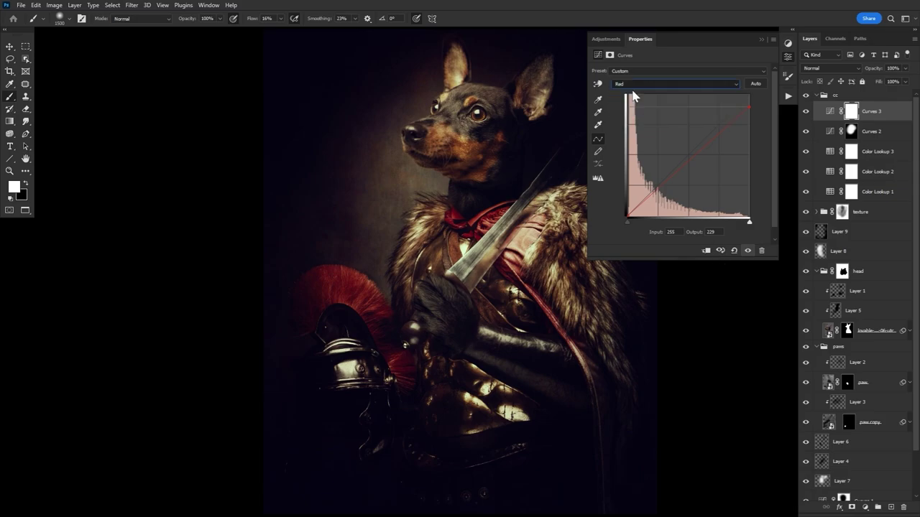
pyautogui.press('Up')
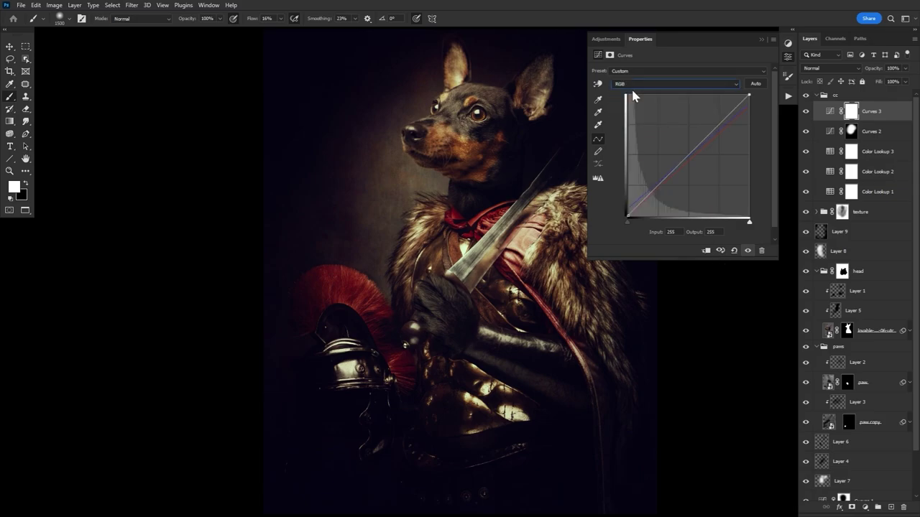
# - Compare the image with and without Curves 3, collapse the cc group, and compare with the whole group hidden and shown
pyautogui.click(807, 113)
pyautogui.click(807, 113)
pyautogui.click(787, 57)
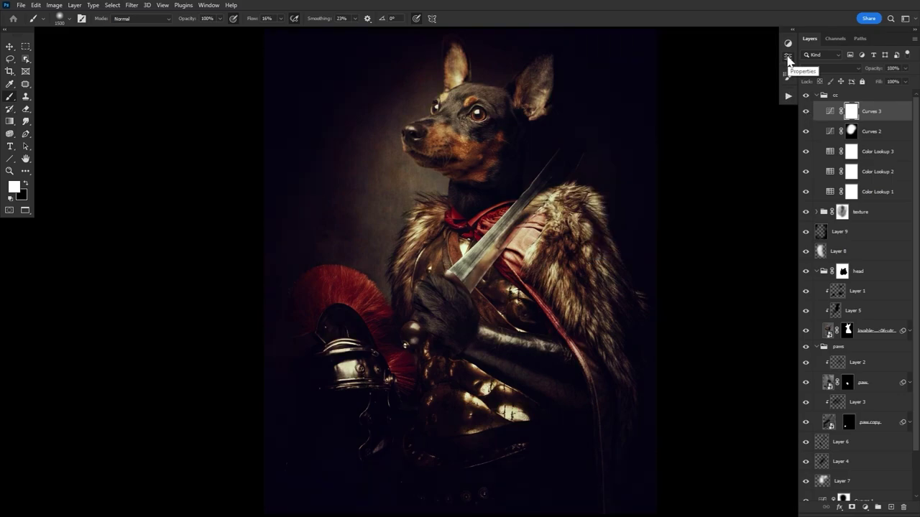
pyautogui.click(818, 95)
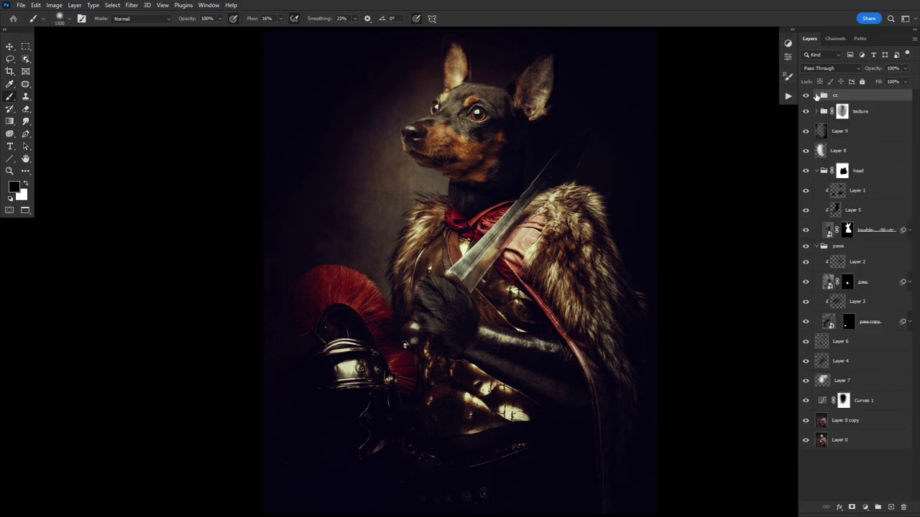
pyautogui.click(806, 96)
pyautogui.click(806, 96)
# - Convert all layers from the cc group down to Layer 0 into a single smart object
pyautogui.keyDown('shift'); pyautogui.click(882, 444); pyautogui.keyUp('shift')
pyautogui.rightClick(882, 445)
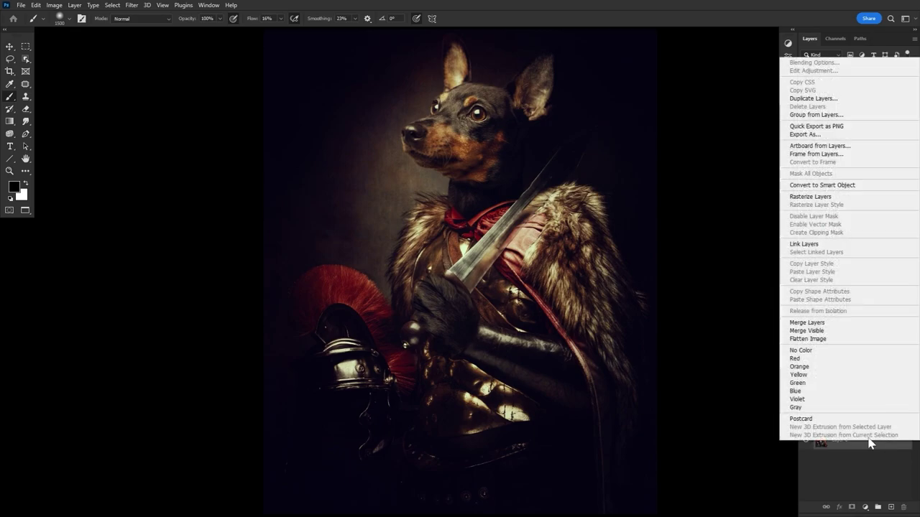
pyautogui.click(837, 186)
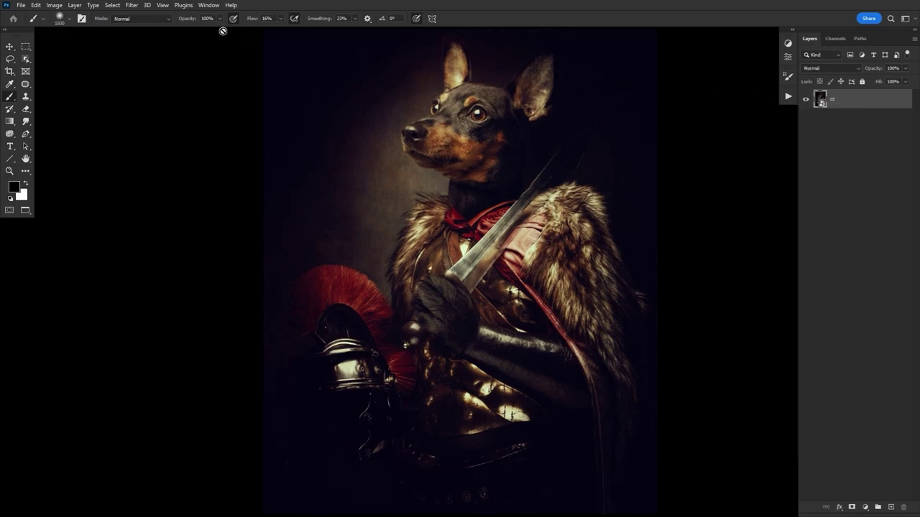
# - Open the Camera Raw Filter on the cc smart object, set Grain to 30, and compare the effect on and off
pyautogui.click(133, 5)
pyautogui.click(165, 71)
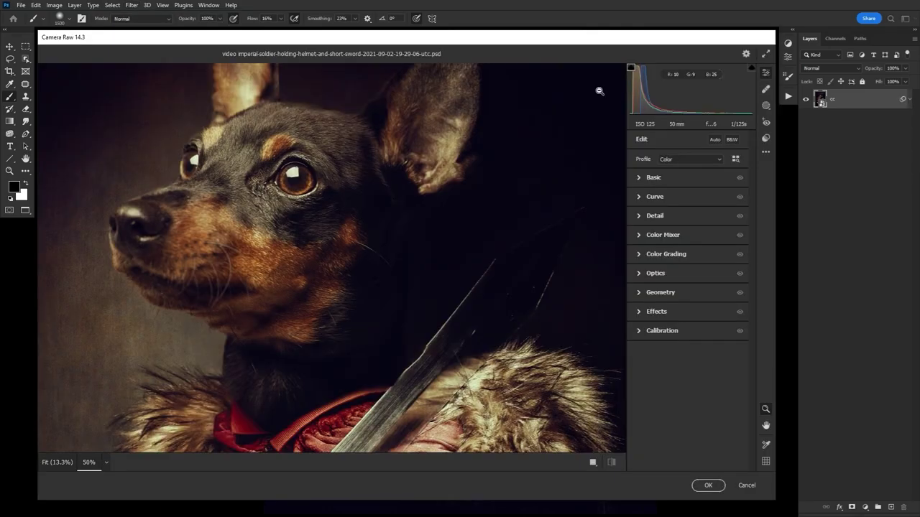
pyautogui.click(646, 312)
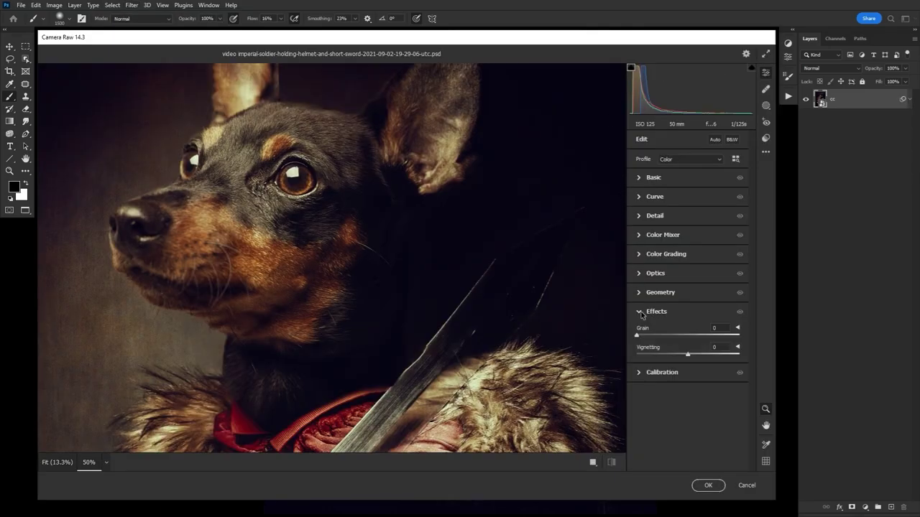
pyautogui.moveTo(649, 342); pyautogui.dragTo(667, 342)
pyautogui.click(740, 312)
pyautogui.click(740, 312)
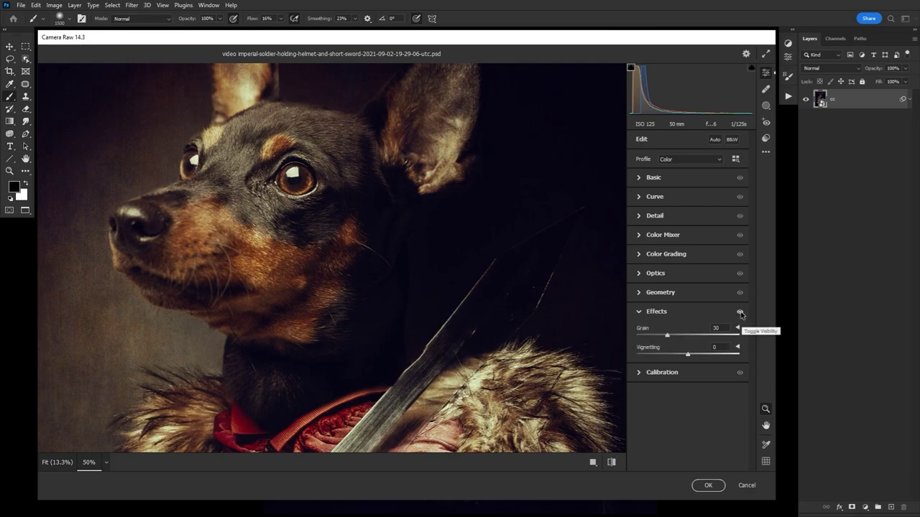
pyautogui.click(740, 312)
pyautogui.click(741, 312)
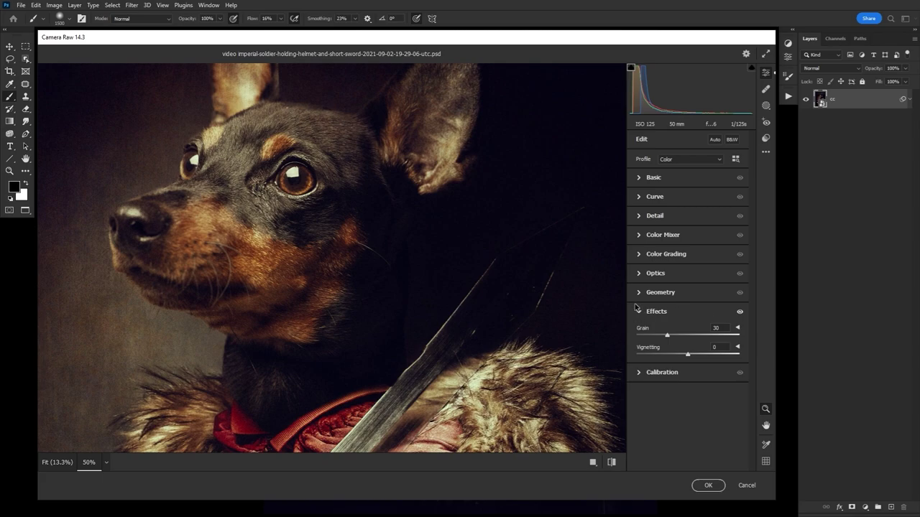
# - Set Sharpening to 22 and Noise Reduction to 79 in the Camera Raw Filter, compare with the default settings, and apply it
pyautogui.click(642, 217)
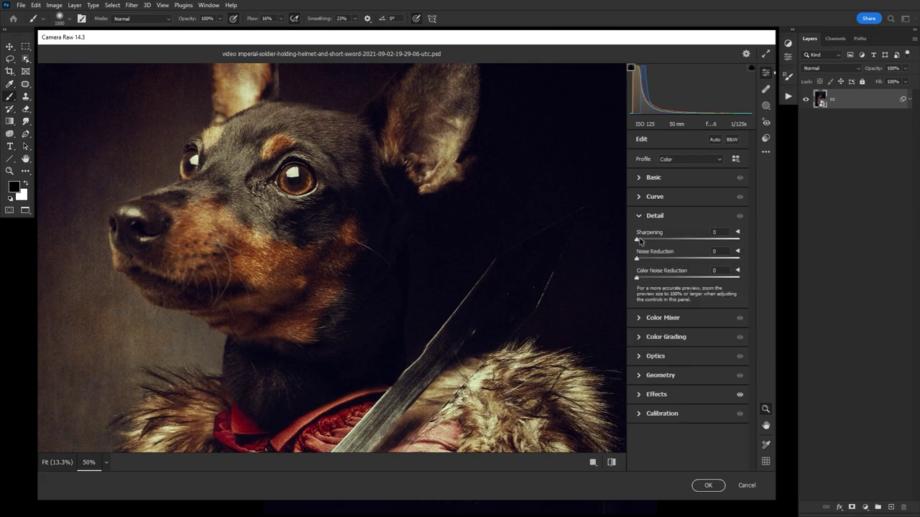
pyautogui.moveTo(638, 239); pyautogui.dragTo(650, 246)
pyautogui.moveTo(647, 260); pyautogui.dragTo(719, 270)
pyautogui.click(740, 217)
pyautogui.click(612, 463)
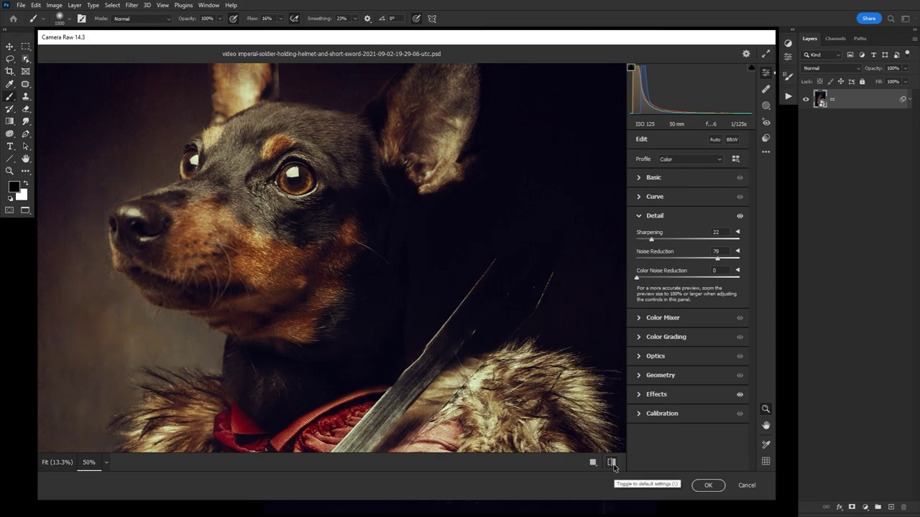
pyautogui.click(708, 485)
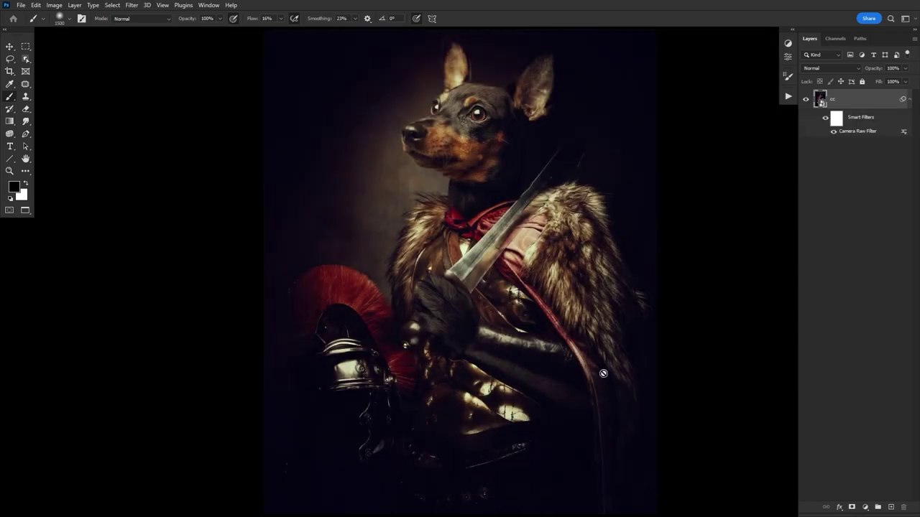